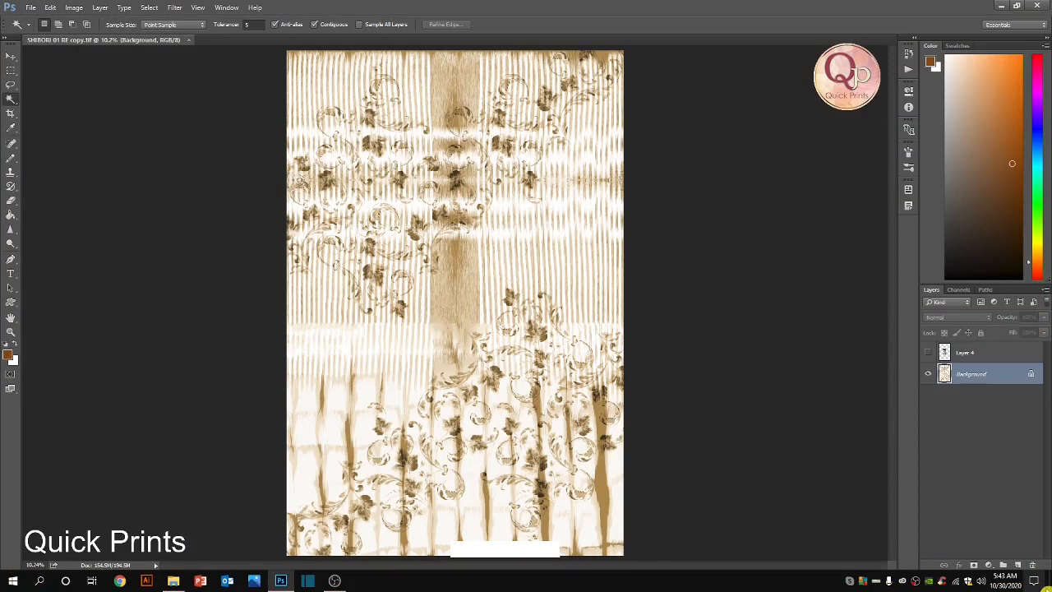
# Step: Close the open design and create a 15 × 15 inch, 300 pixels/inch RGB document with a white background
pyautogui.hotkey('ctrl', 'w')
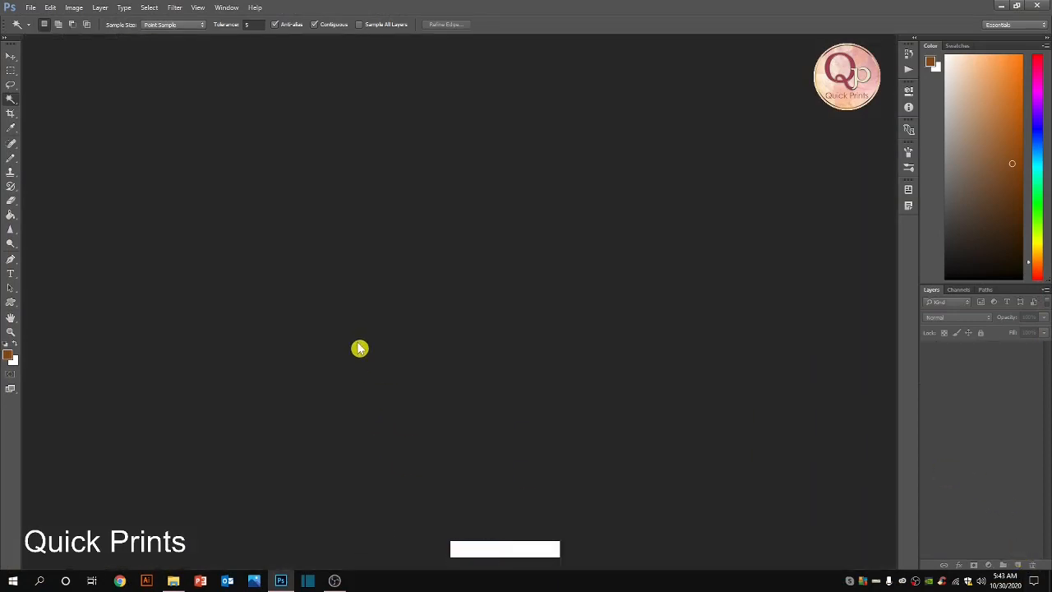
pyautogui.click(30, 7)
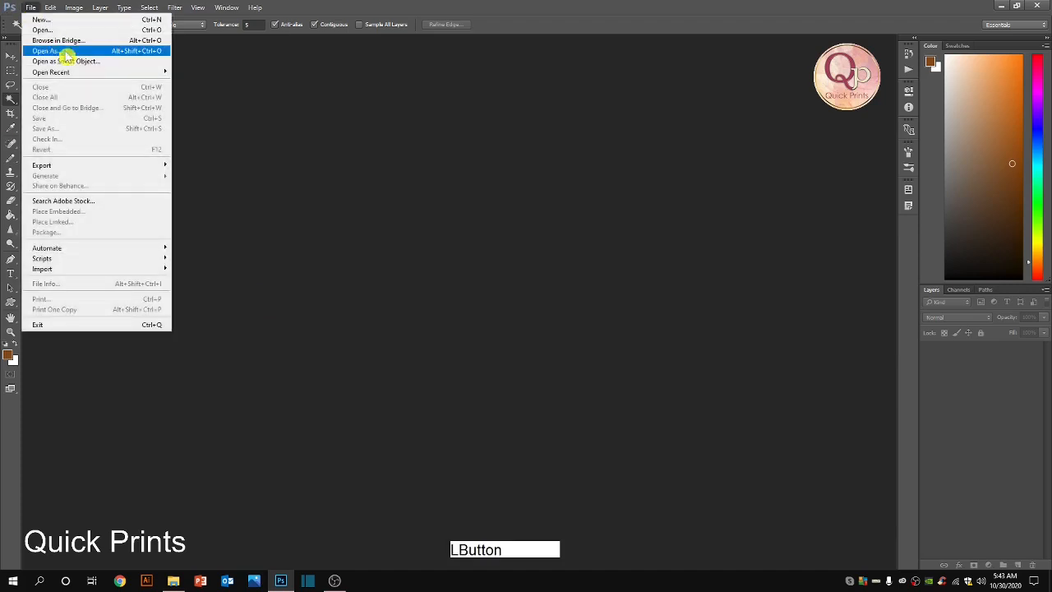
pyautogui.click(43, 19)
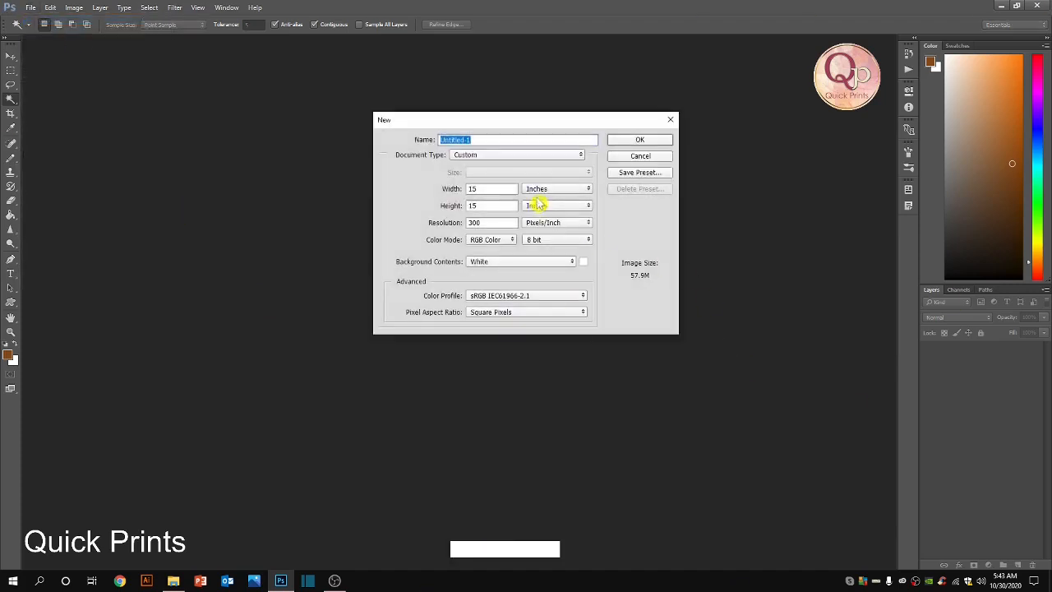
pyautogui.click(649, 144)
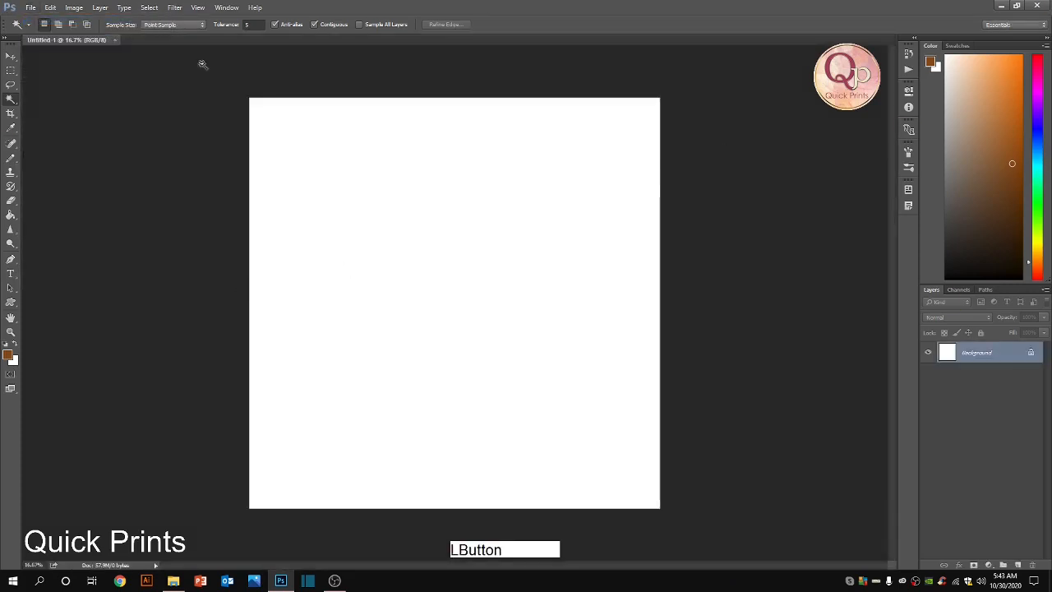
# Step: Draw the three-by-three diamond grid custom shape, about 2334 × 3280 px, on the blank canvas
pyautogui.click(11, 309)
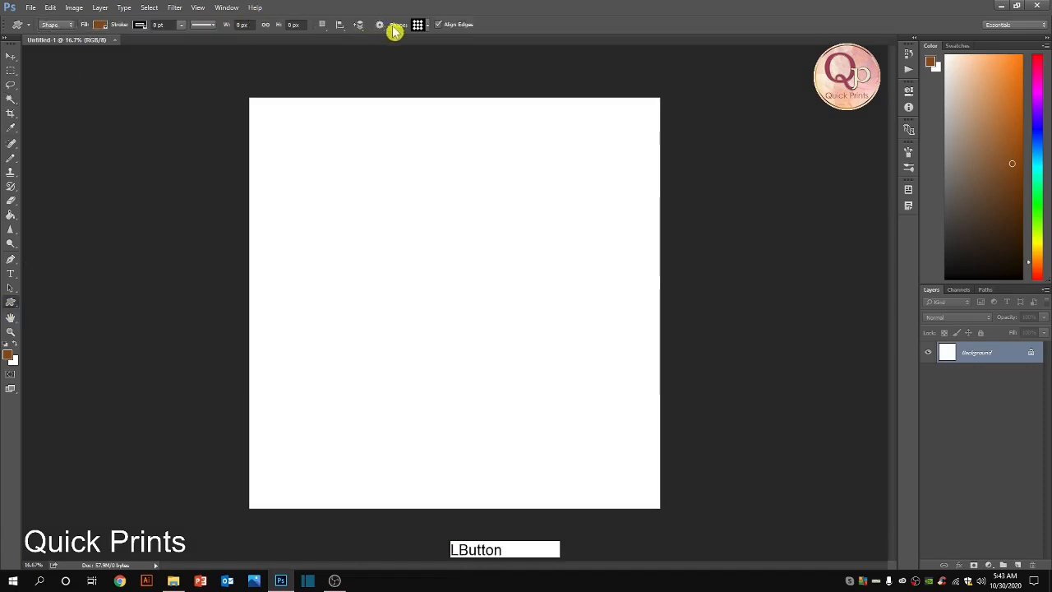
pyautogui.click(418, 25)
pyautogui.scroll(-3, 493, 298)
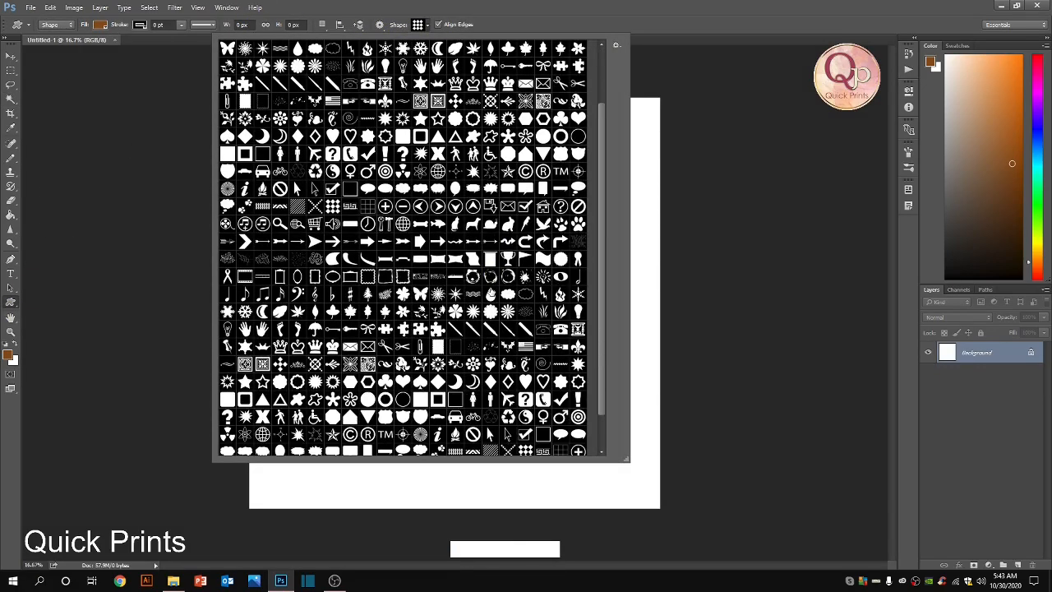
pyautogui.scroll(-2, 493, 296)
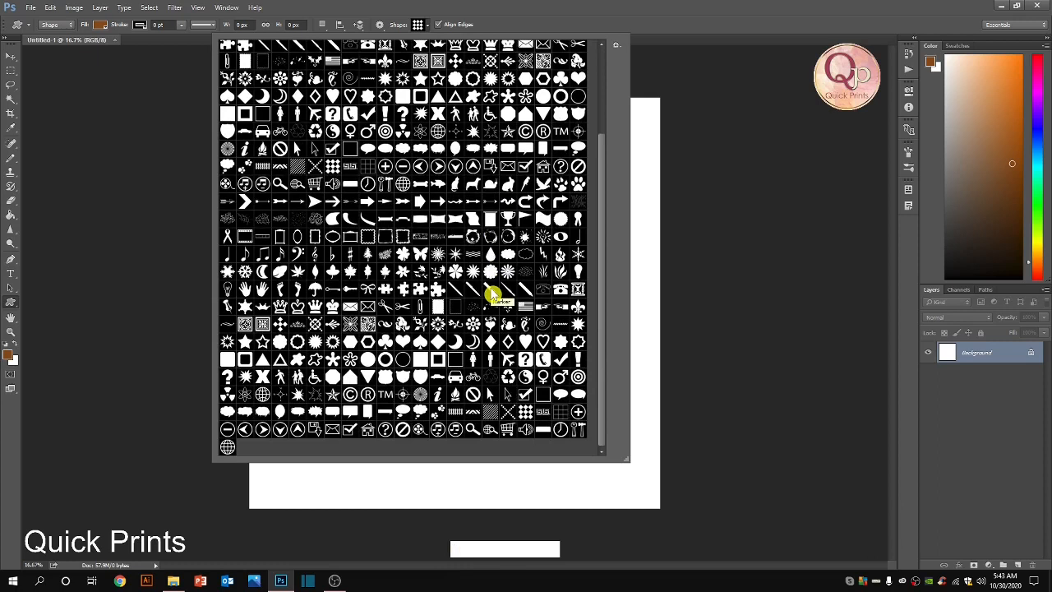
pyautogui.click(526, 413)
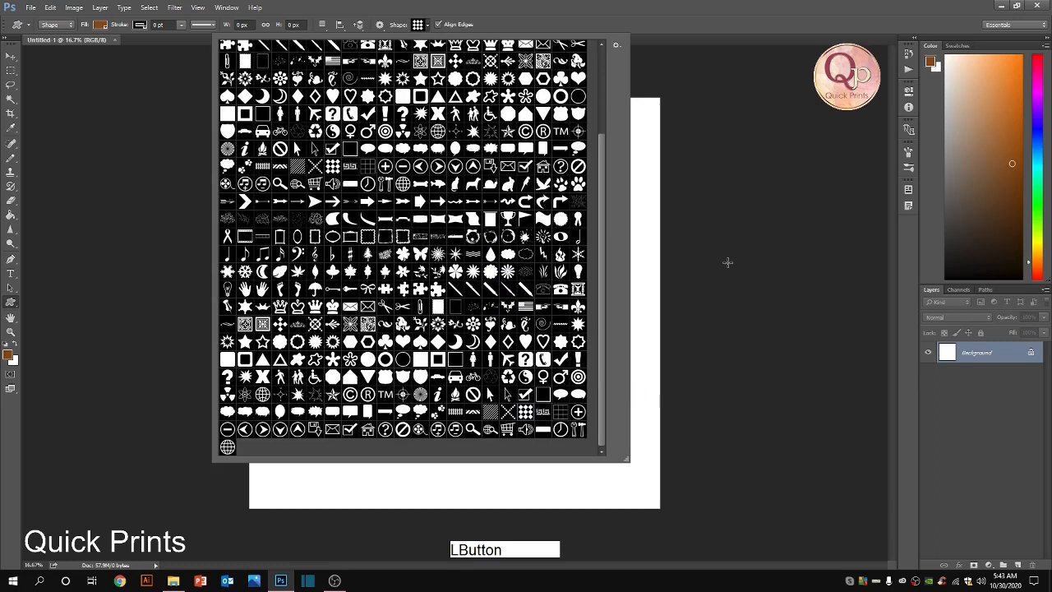
pyautogui.press('space')
pyautogui.moveTo(323, 156)
pyautogui.mouseDown()
pyautogui.moveTo(373, 239)
pyautogui.moveTo(550, 413)
pyautogui.moveTo(533, 454)
pyautogui.mouseUp()
# Step: Shift the brown diamond grid towards the canvas centre and rasterize its layer
pyautogui.hotkey('ctrl', 't')
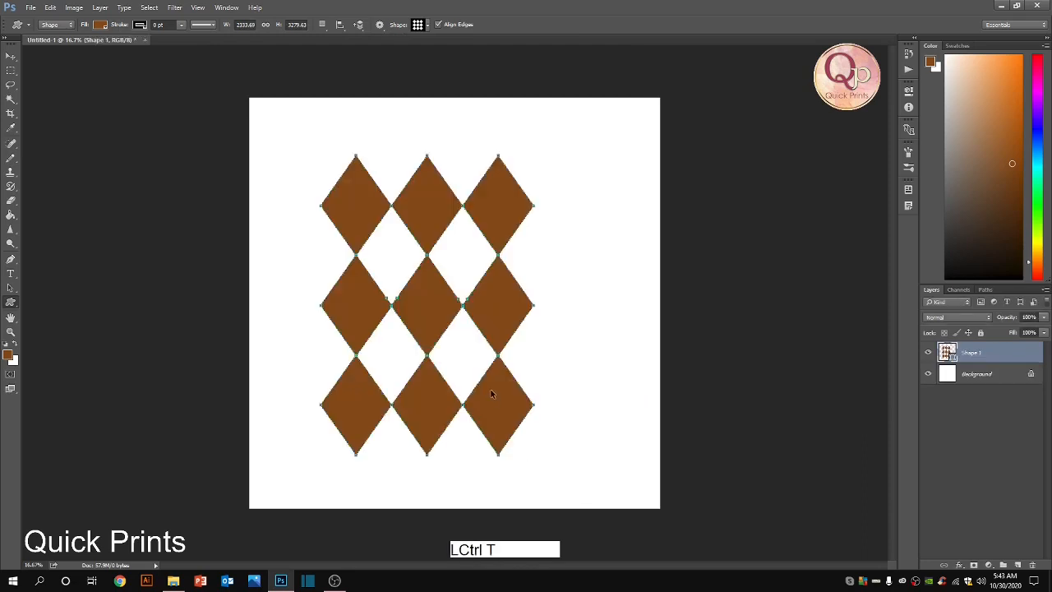
pyautogui.moveTo(488, 385); pyautogui.dragTo(510, 386)
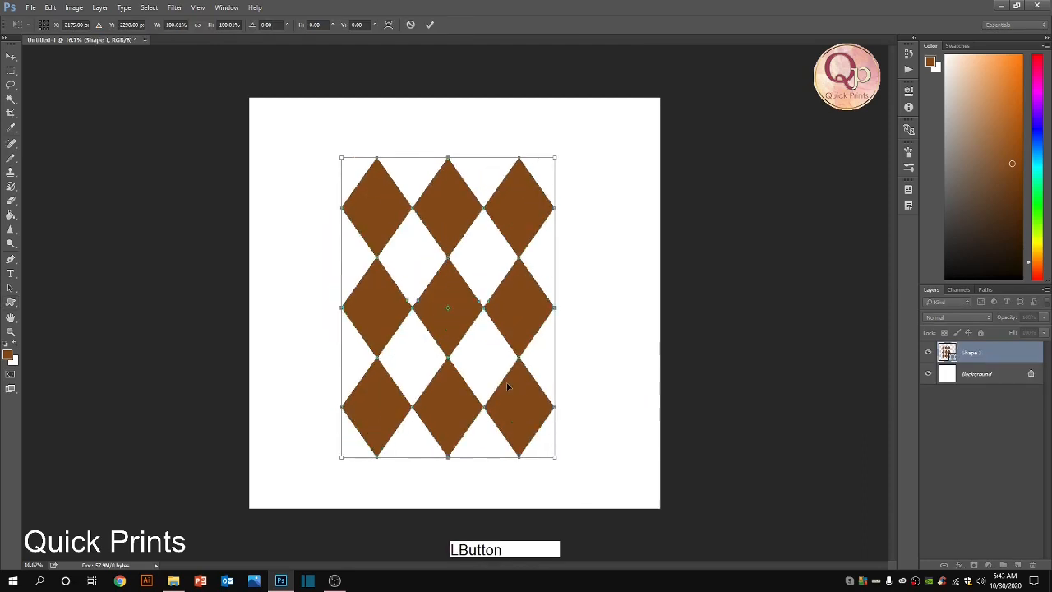
pyautogui.click(950, 357)
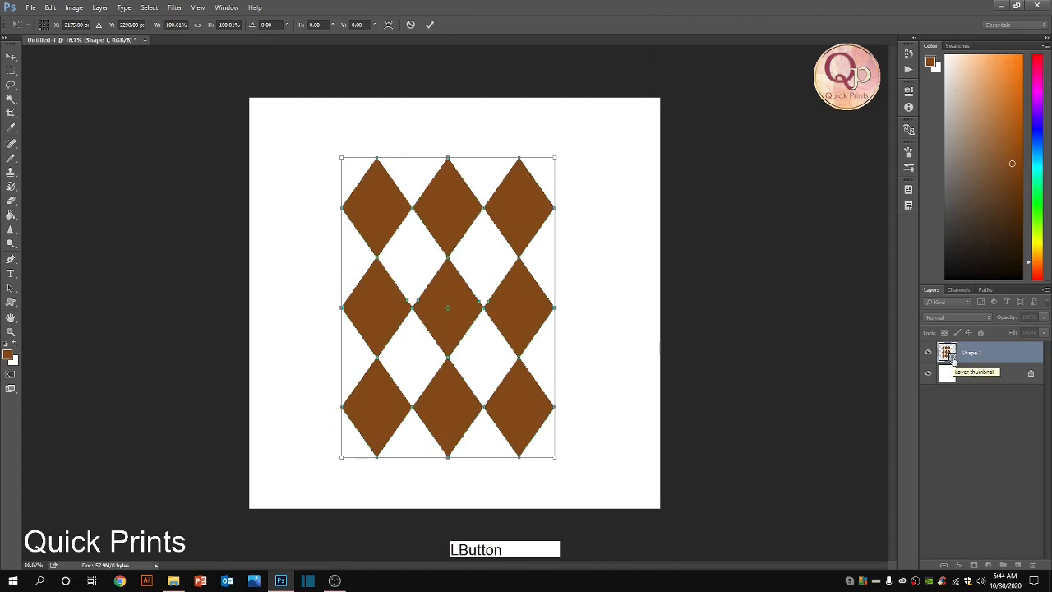
pyautogui.doubleClick(481, 230)
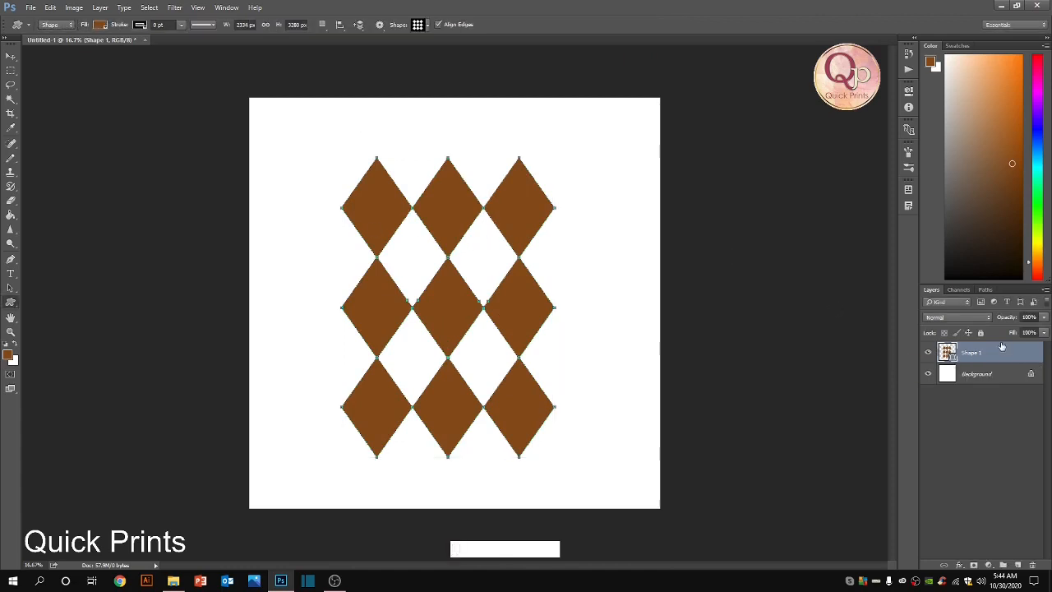
pyautogui.rightClick(1037, 365)
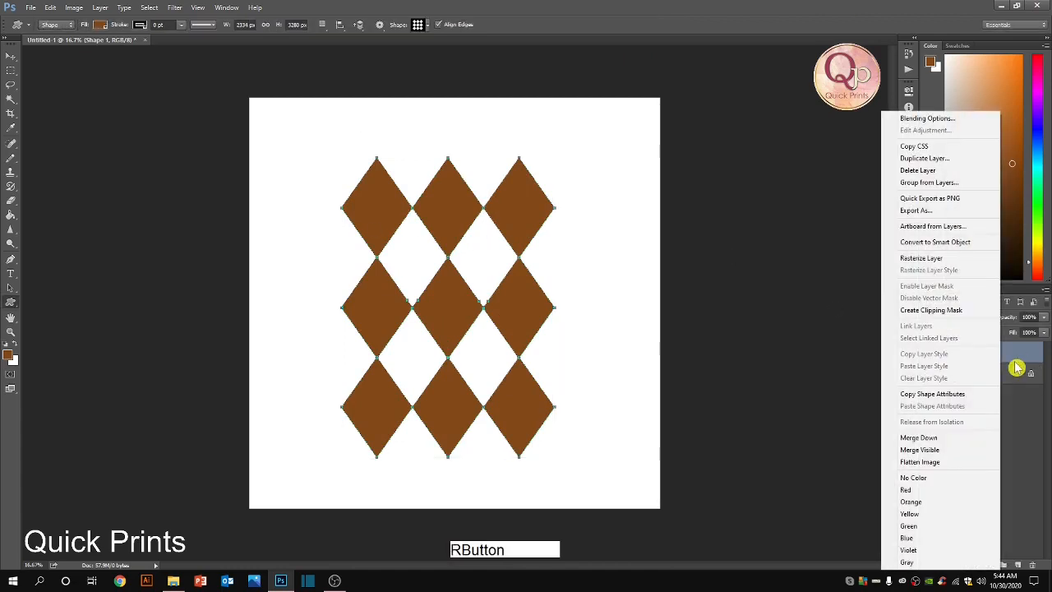
pyautogui.click(946, 258)
# Step: Choose a light greyish-beige foreground colour and fill the brown diamonds with it using the Paint Bucket tool
pyautogui.scroll(3, 347, 222)
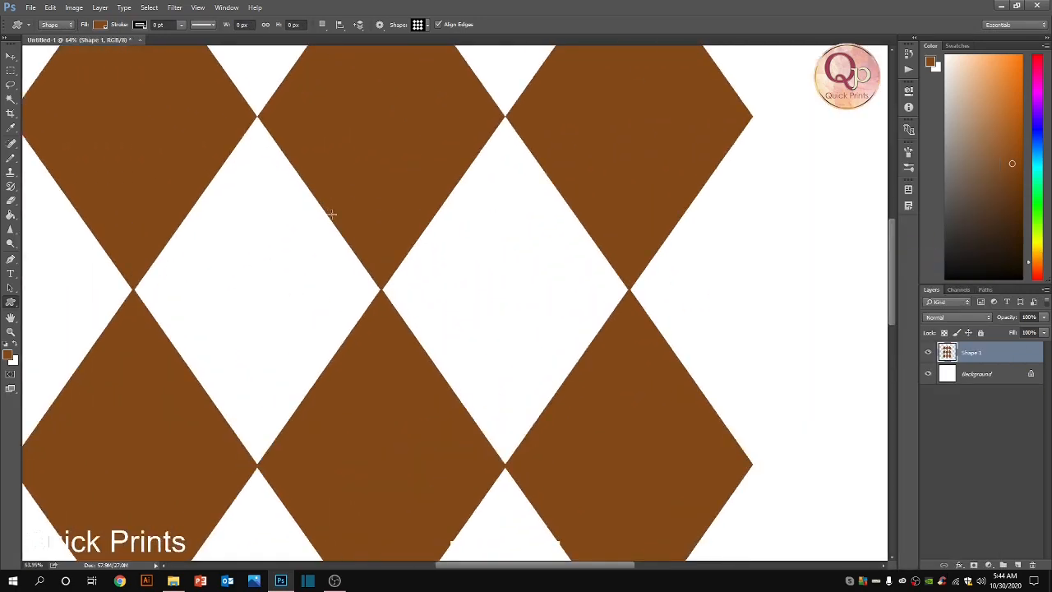
pyautogui.scroll(5, 332, 215)
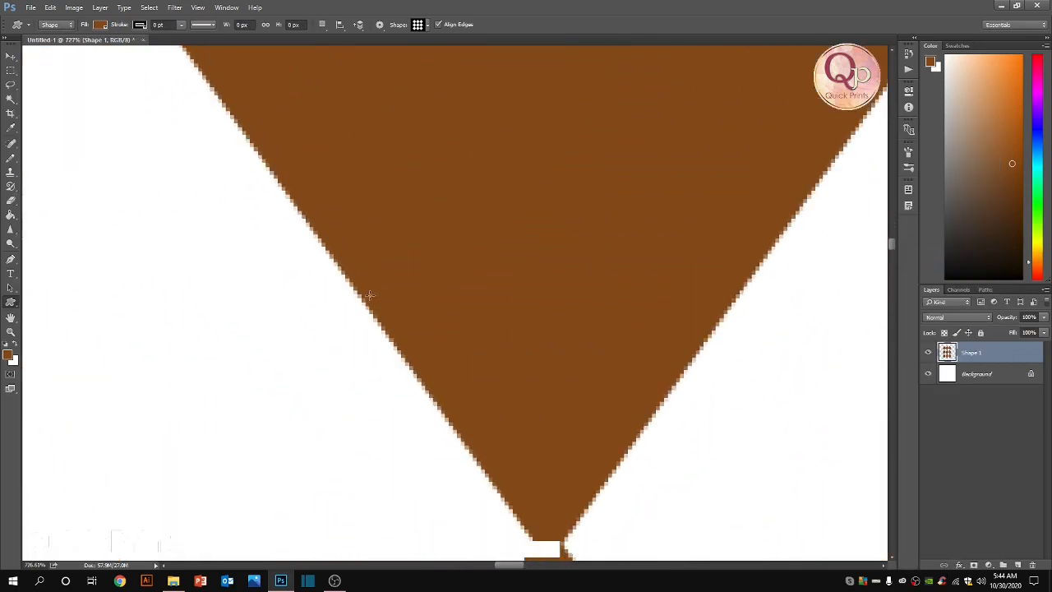
pyautogui.scroll(-5, 367, 289)
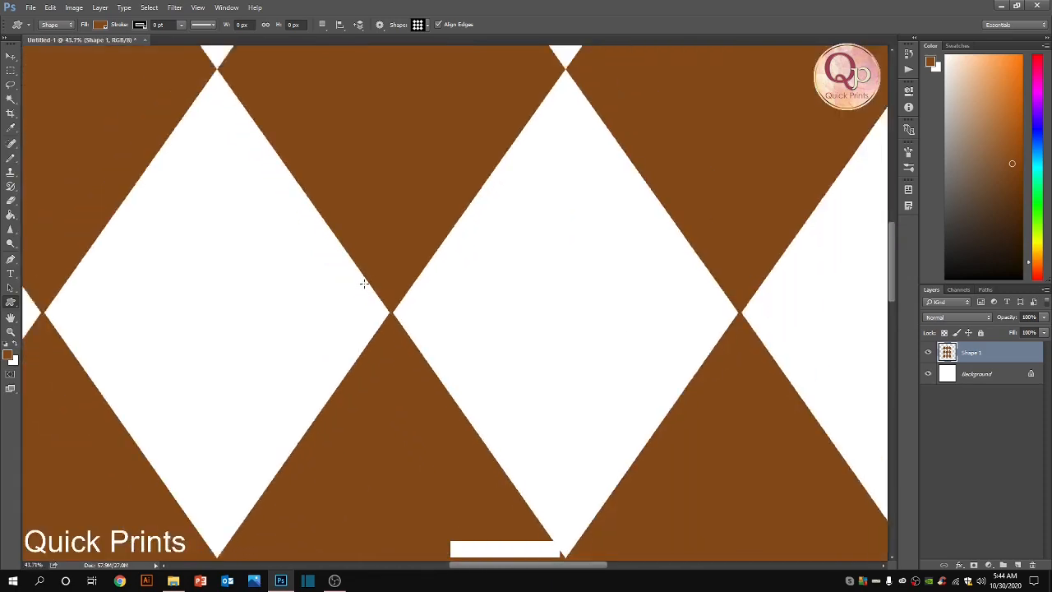
pyautogui.scroll(-1, 364, 283)
pyautogui.click(9, 355)
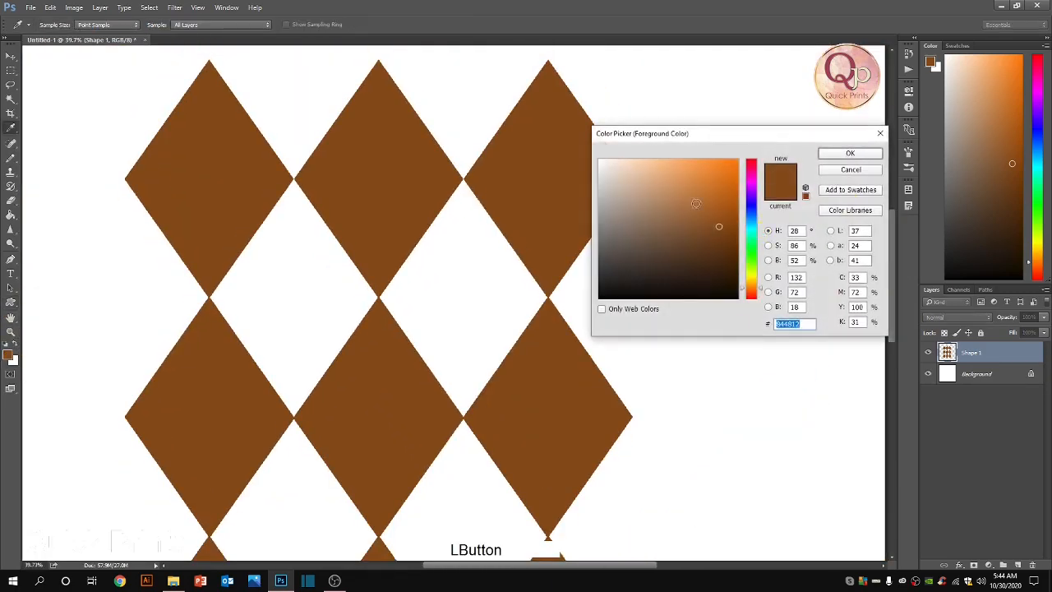
pyautogui.click(850, 153)
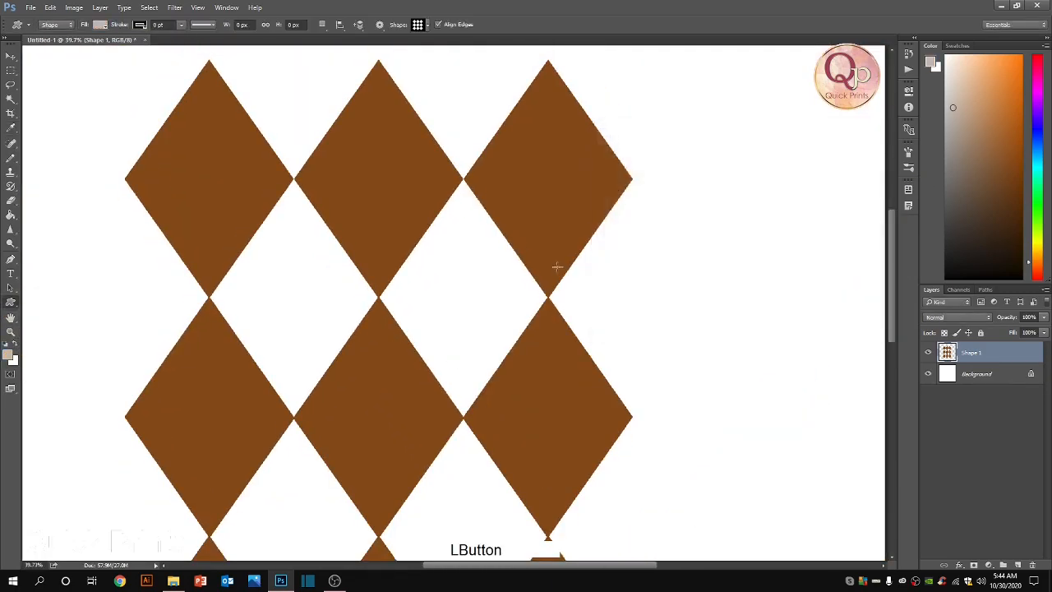
pyautogui.press('g')
pyautogui.click(646, 191)
pyautogui.hotkey('ctrl', 'alt', 'z')
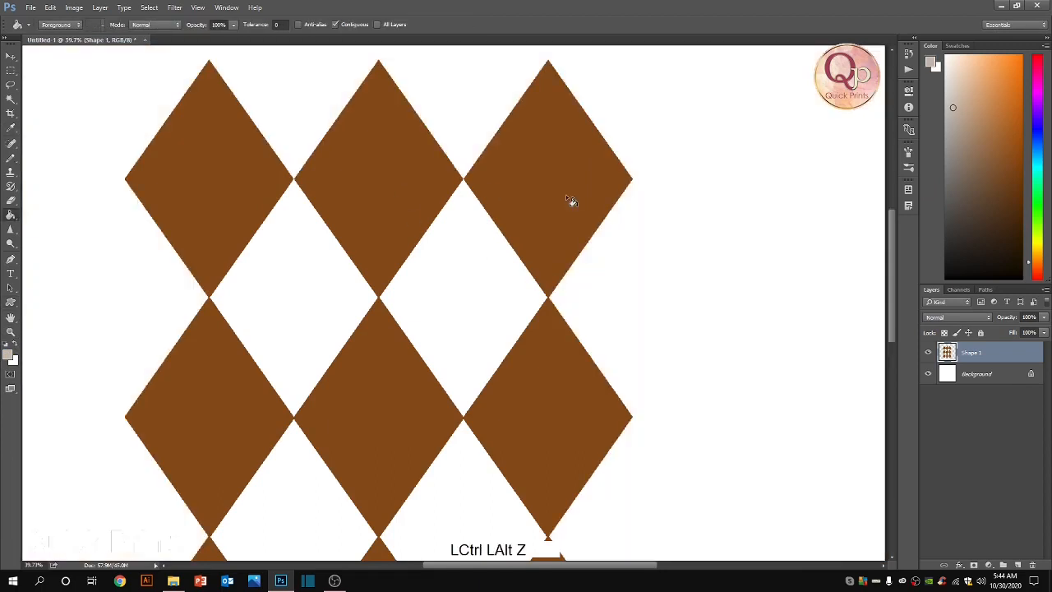
pyautogui.click(565, 193)
# Step: Draw a single rounded-corner diamond custom shape, about 299 × 508 px, inside the upper-left diamond of the grid
pyautogui.hotkey('ctrl', 'space')
pyautogui.moveTo(230, 142); pyautogui.dragTo(502, 214)
pyautogui.scroll(-10, 502, 213)
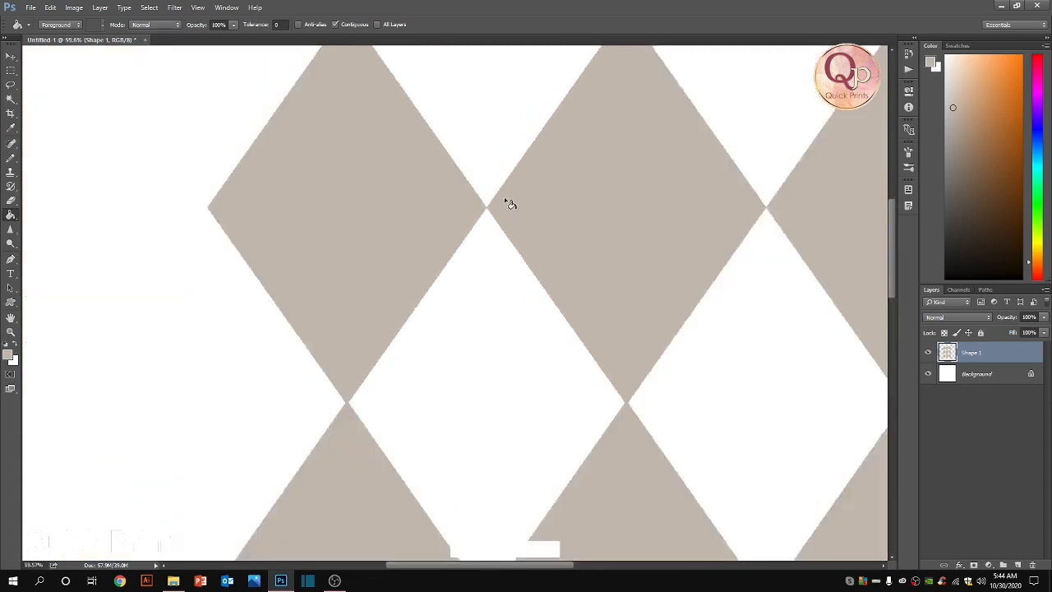
pyautogui.scroll(2, 510, 203)
pyautogui.scroll(2, 511, 203)
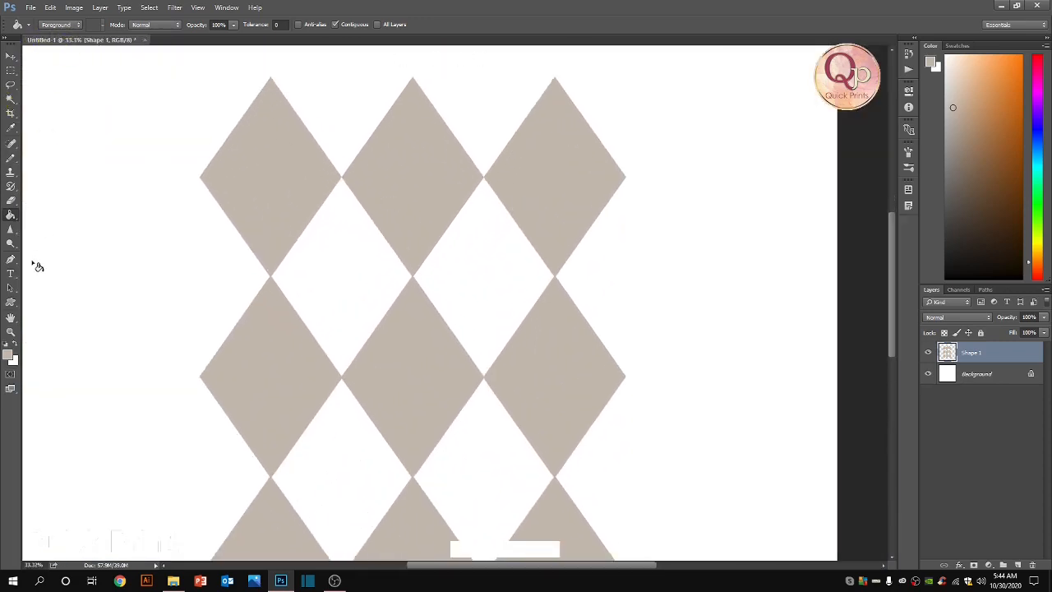
pyautogui.click(12, 302)
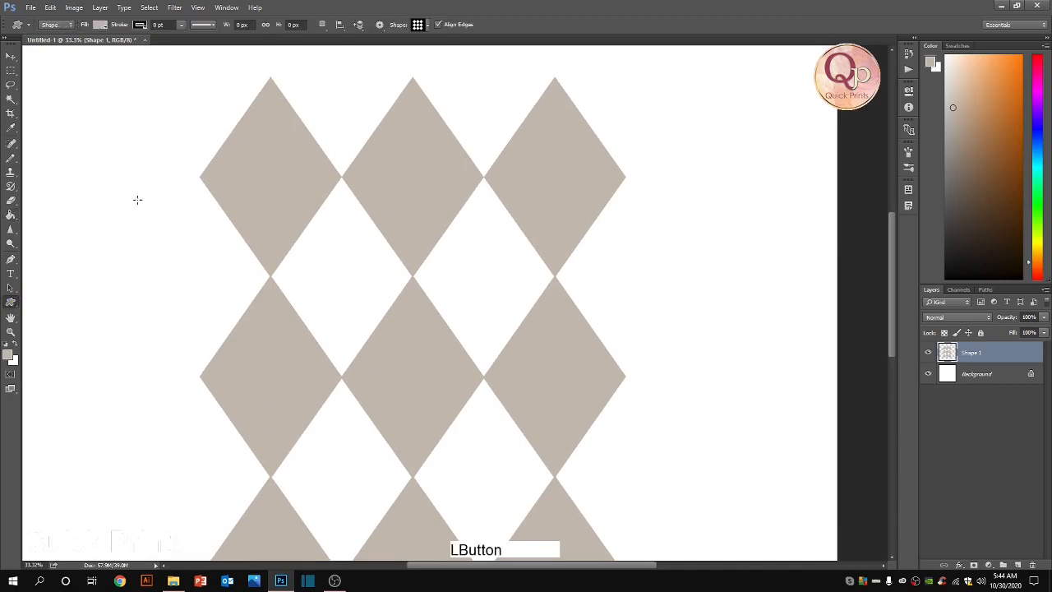
pyautogui.click(421, 25)
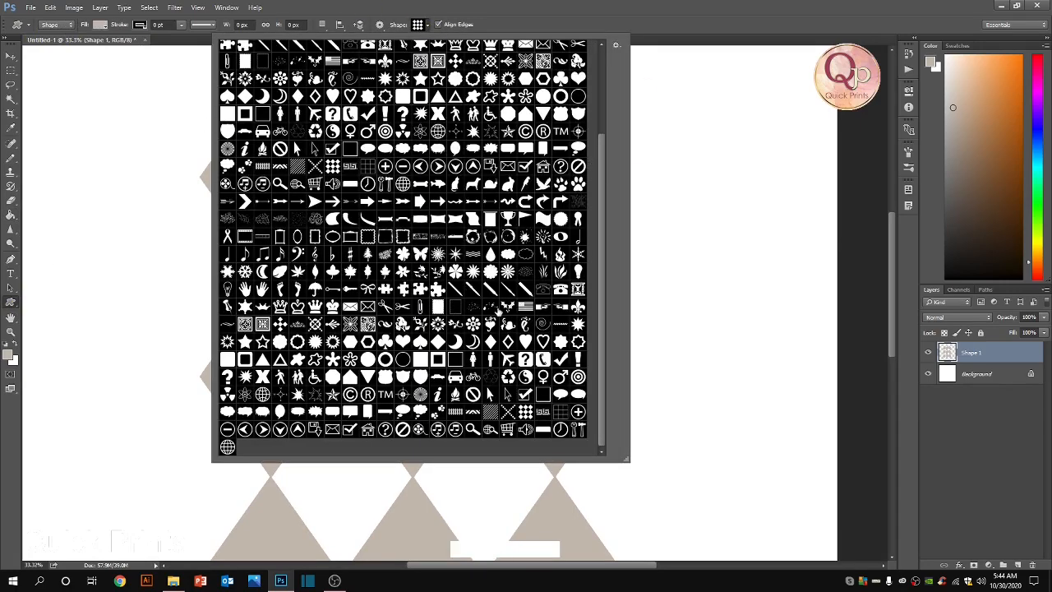
pyautogui.doubleClick(437, 341)
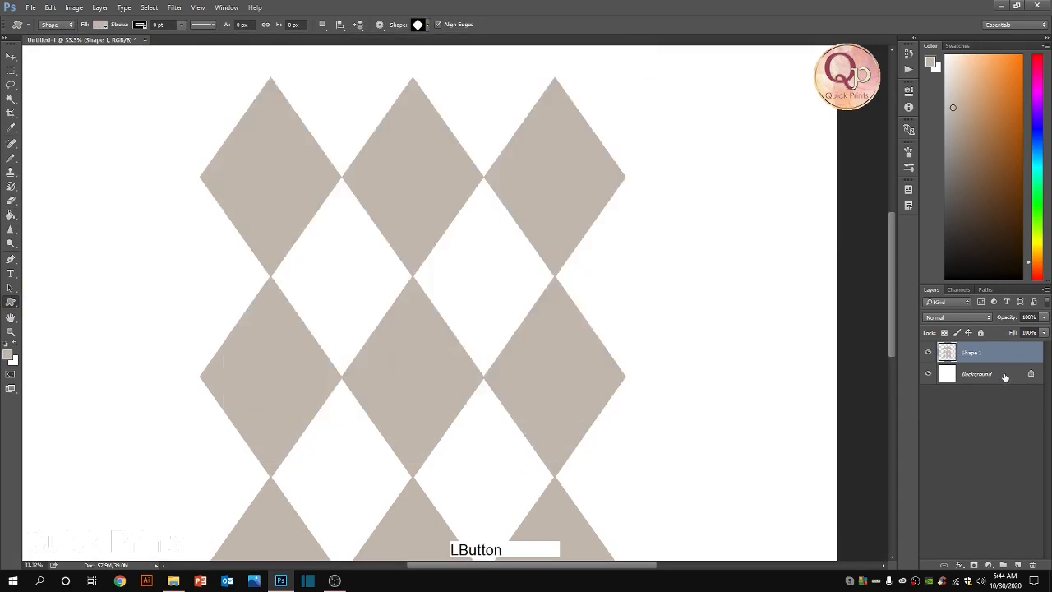
pyautogui.scroll(-7, 485, 196)
pyautogui.scroll(4, 361, 195)
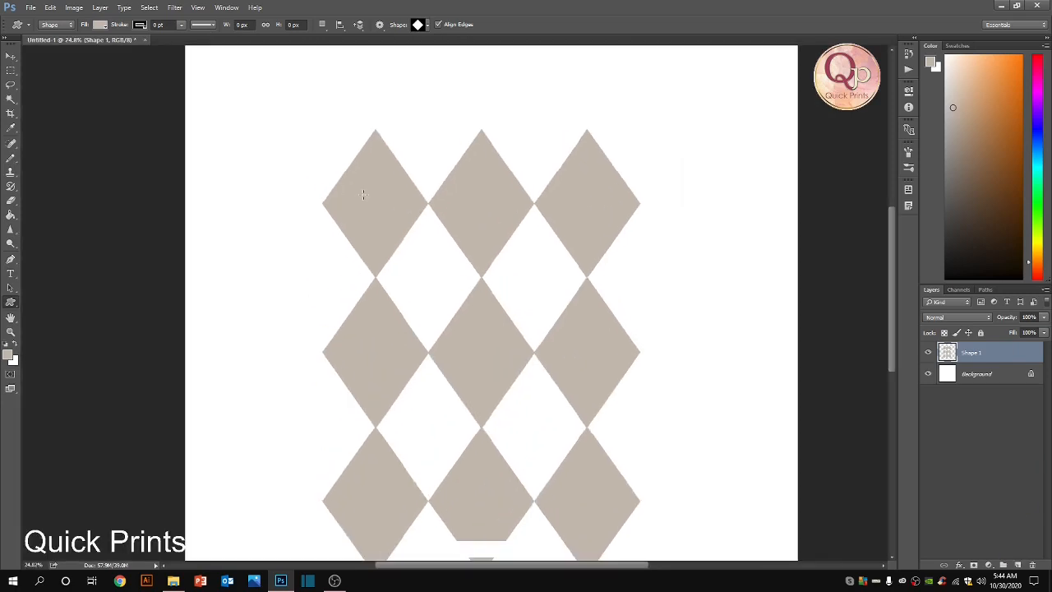
pyautogui.moveTo(354, 178); pyautogui.dragTo(380, 212)
# Step: Move the small diamond shape slightly down inside the upper-left diamond of the grid
pyautogui.hotkey('ctrl', 't')
pyautogui.doubleClick(381, 212)
pyautogui.scroll(4, 379, 207)
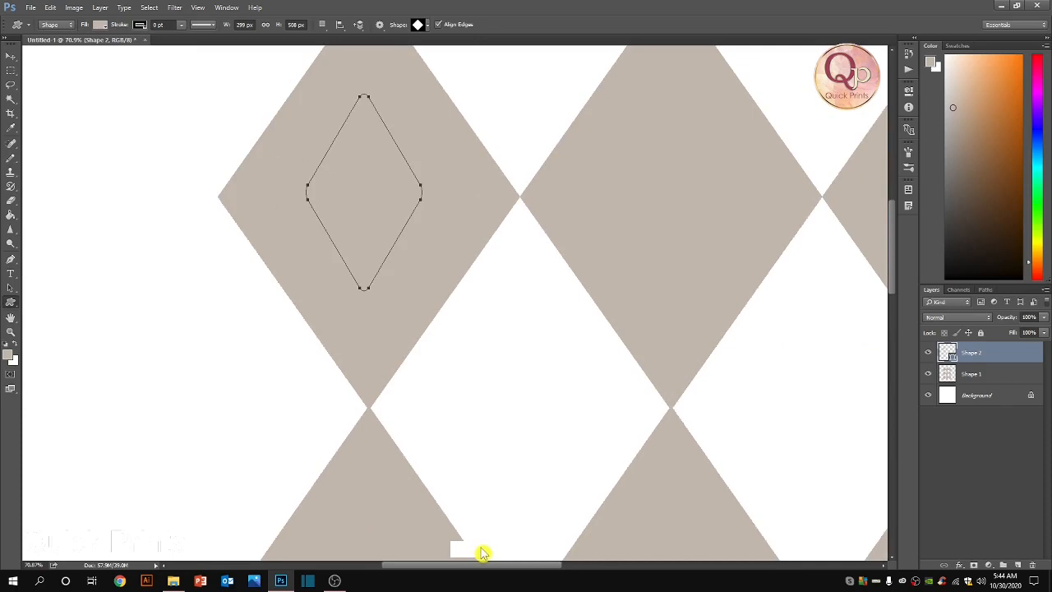
pyautogui.hotkey('ctrl', 't')
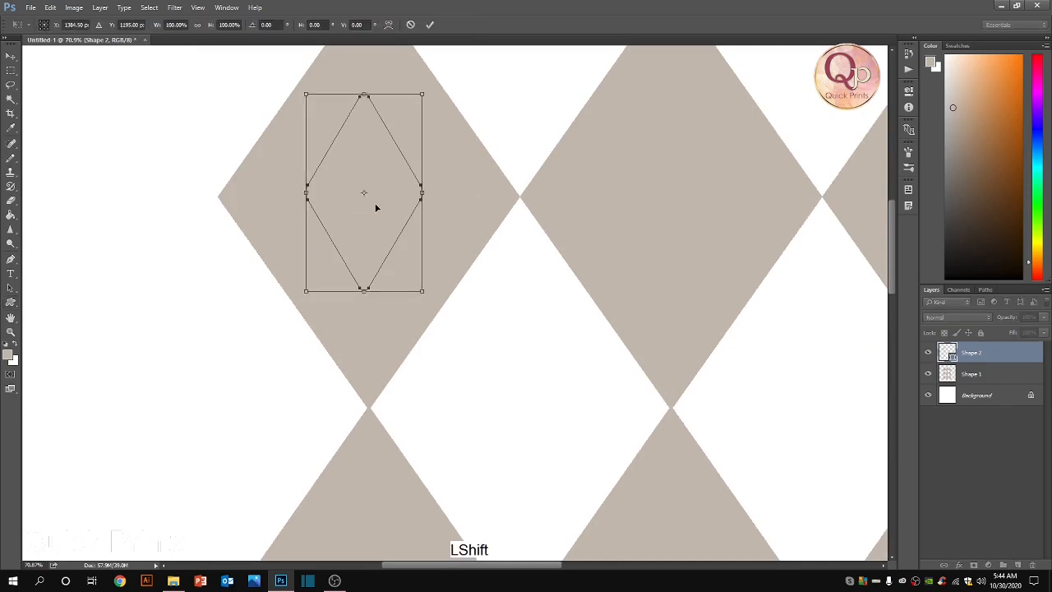
pyautogui.moveTo(378, 206); pyautogui.dragTo(377, 220)
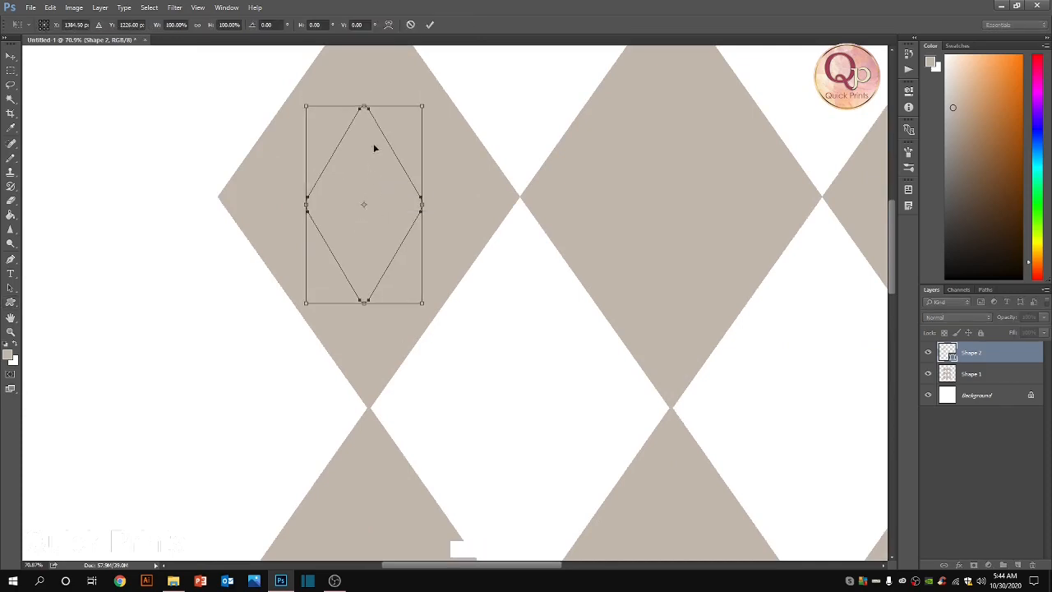
pyautogui.doubleClick(367, 175)
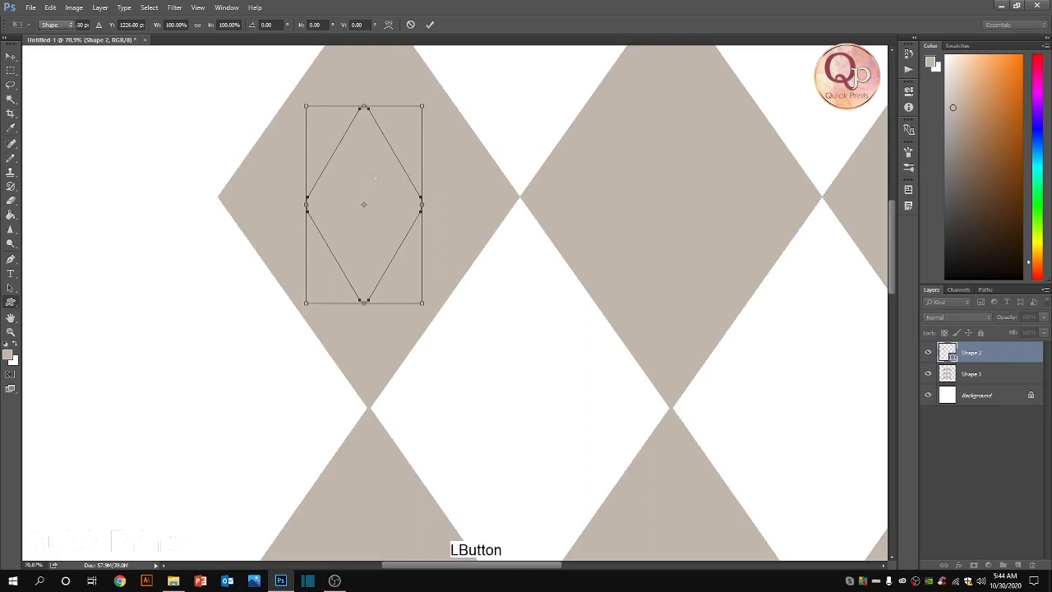
# Step: Enlarge the small diamond with Free Transform to about 580 × 790 px so it nearly fills the surrounding diamond
pyautogui.scroll(-3, 375, 174)
pyautogui.scroll(2, 374, 174)
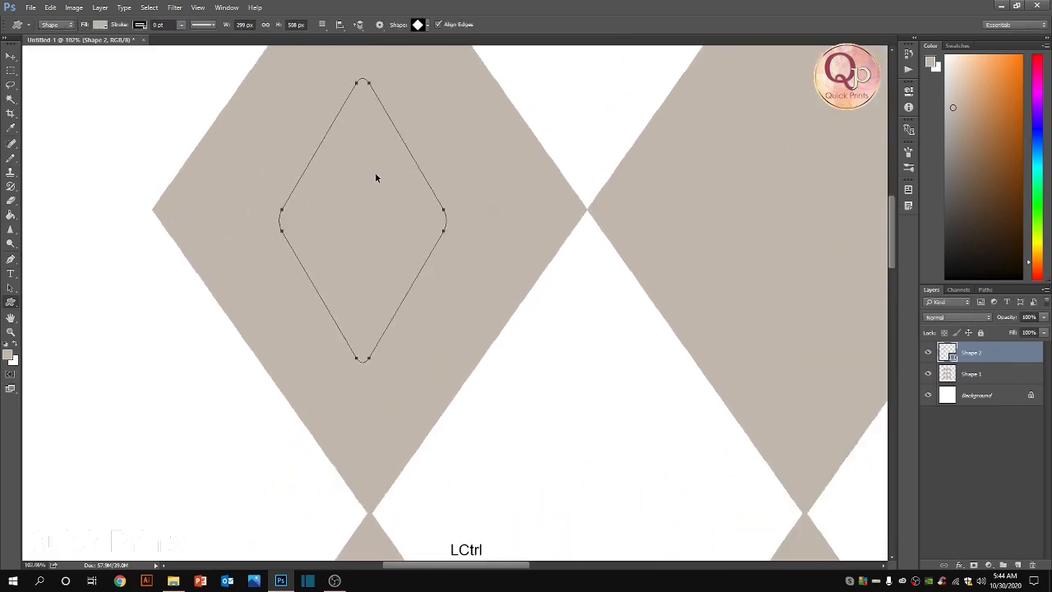
pyautogui.hotkey('ctrl', 't')
pyautogui.moveTo(416, 202); pyautogui.dragTo(434, 202)
pyautogui.moveTo(374, 277); pyautogui.dragTo(375, 318)
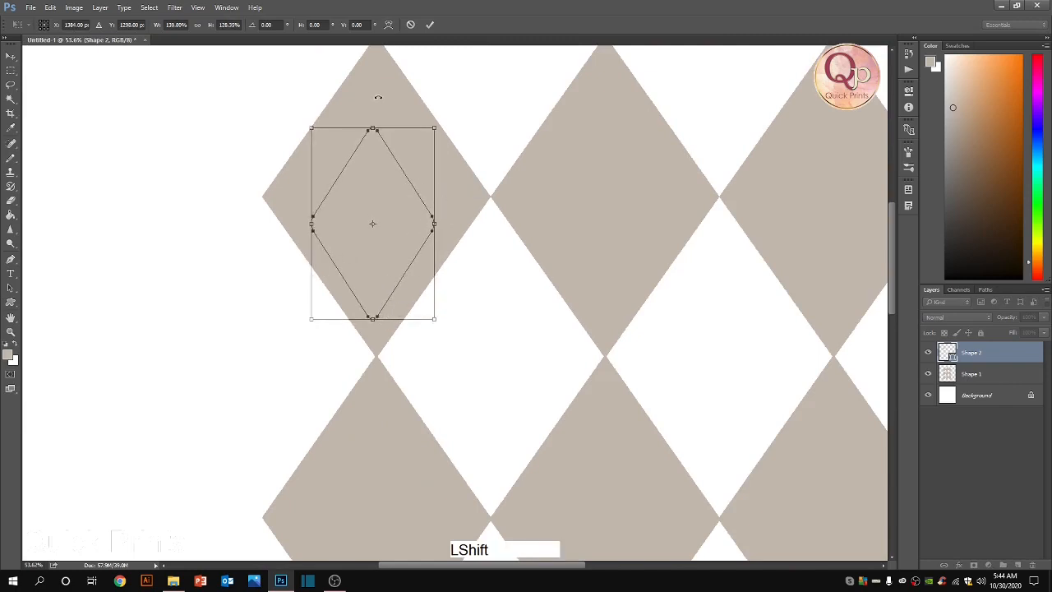
pyautogui.moveTo(372, 124); pyautogui.dragTo(373, 88)
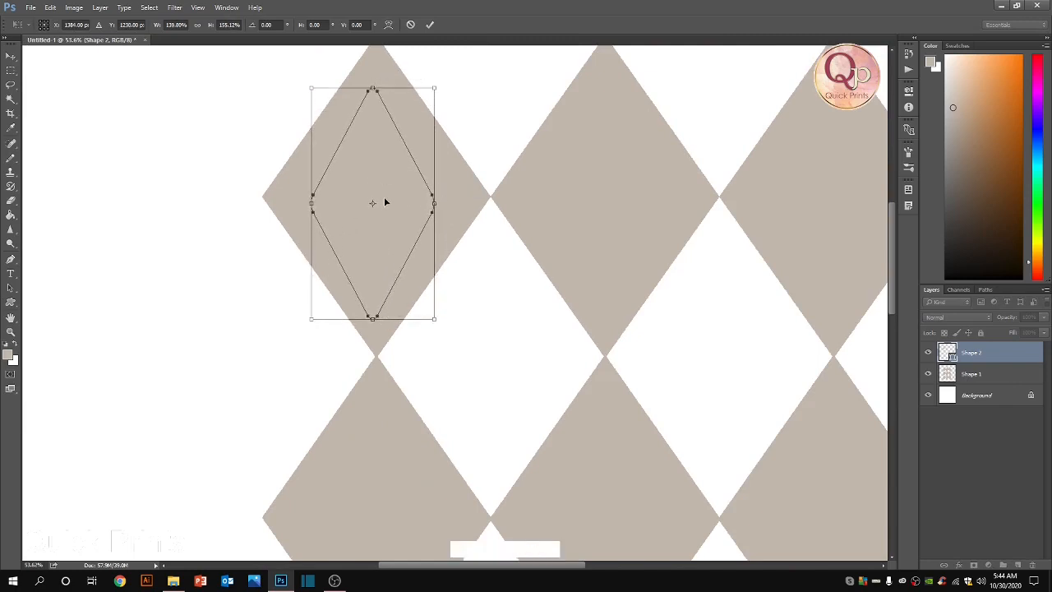
pyautogui.moveTo(312, 202); pyautogui.dragTo(289, 202)
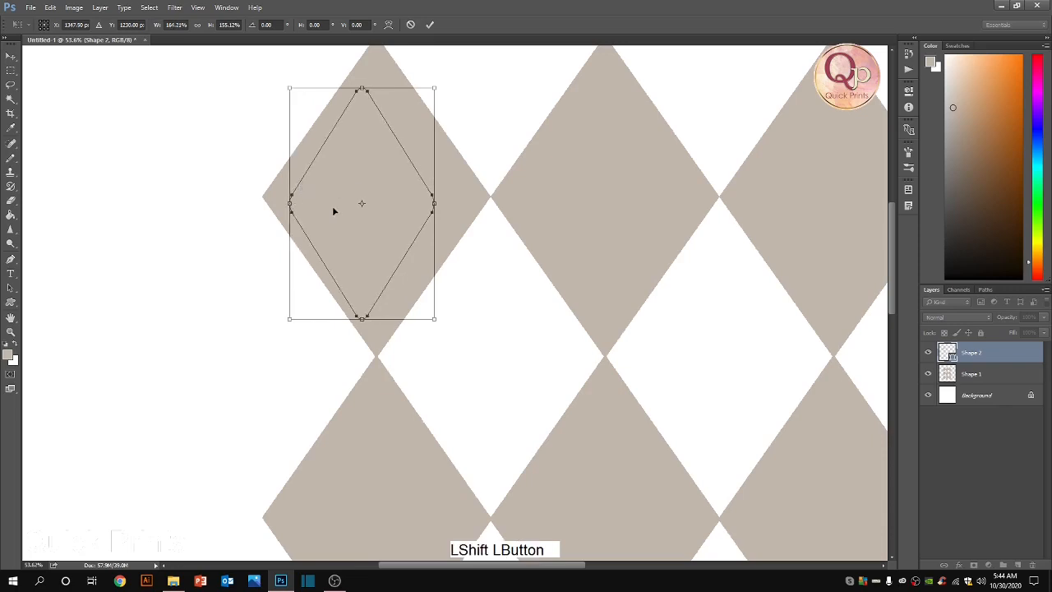
pyautogui.moveTo(434, 206)
pyautogui.mouseDown()
pyautogui.moveTo(463, 206)
pyautogui.moveTo(421, 207)
pyautogui.mouseUp()
pyautogui.doubleClick(413, 211)
# Step: Move the enlarged inner diamond up about 0.11 in to centre it vertically within the surrounding diamond
pyautogui.hotkey('ctrl', 't')
pyautogui.scroll(-5, 424, 220)
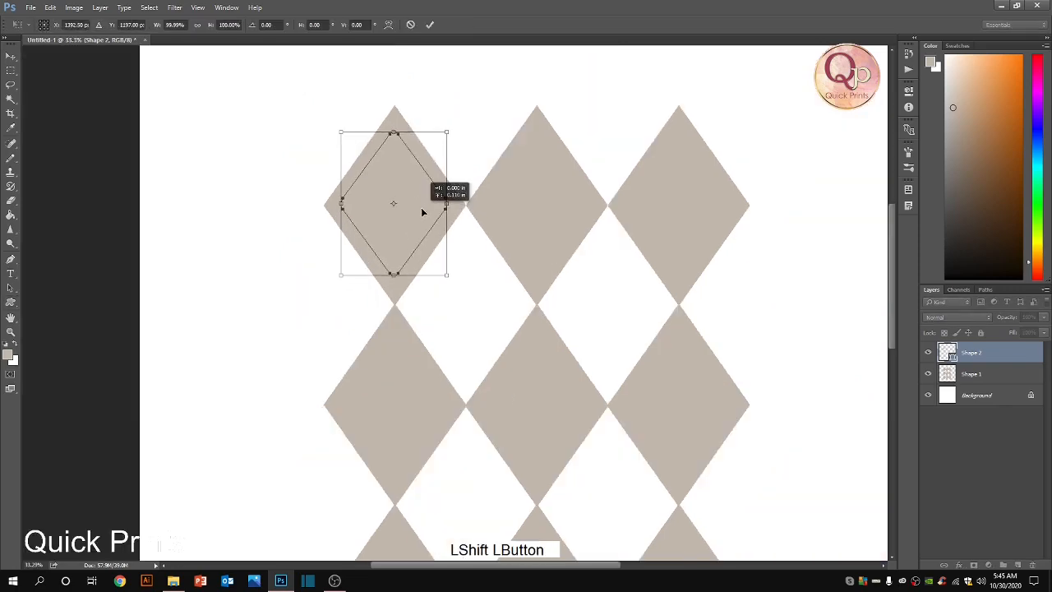
pyautogui.doubleClick(421, 207)
pyautogui.scroll(5, 420, 205)
pyautogui.scroll(5, 419, 204)
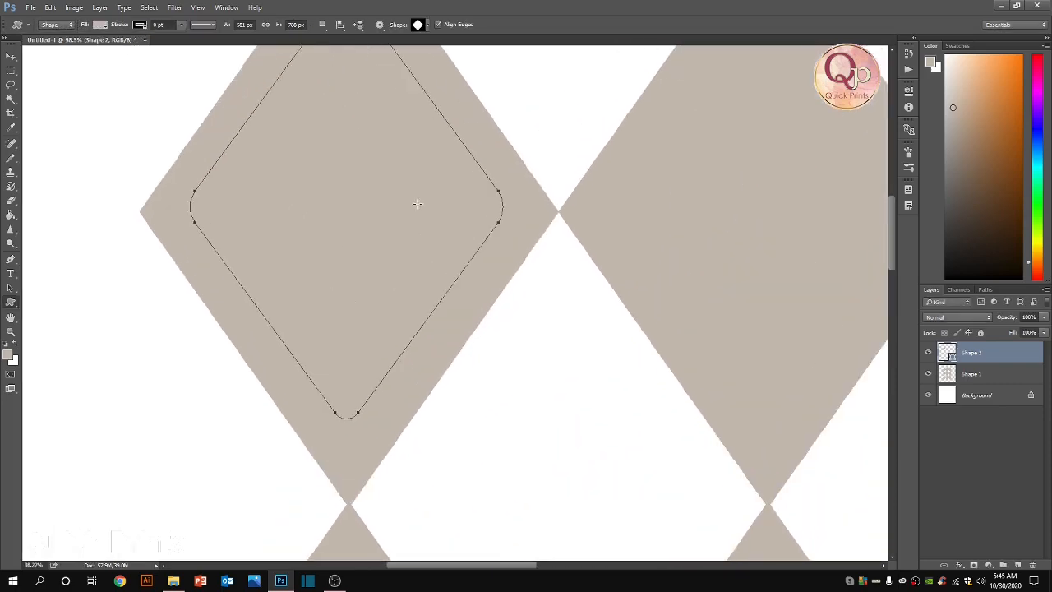
# Step: Nudge the inner rounded diamond down about 4 px within the surrounding upper-left diamond
pyautogui.scroll(-5, 417, 204)
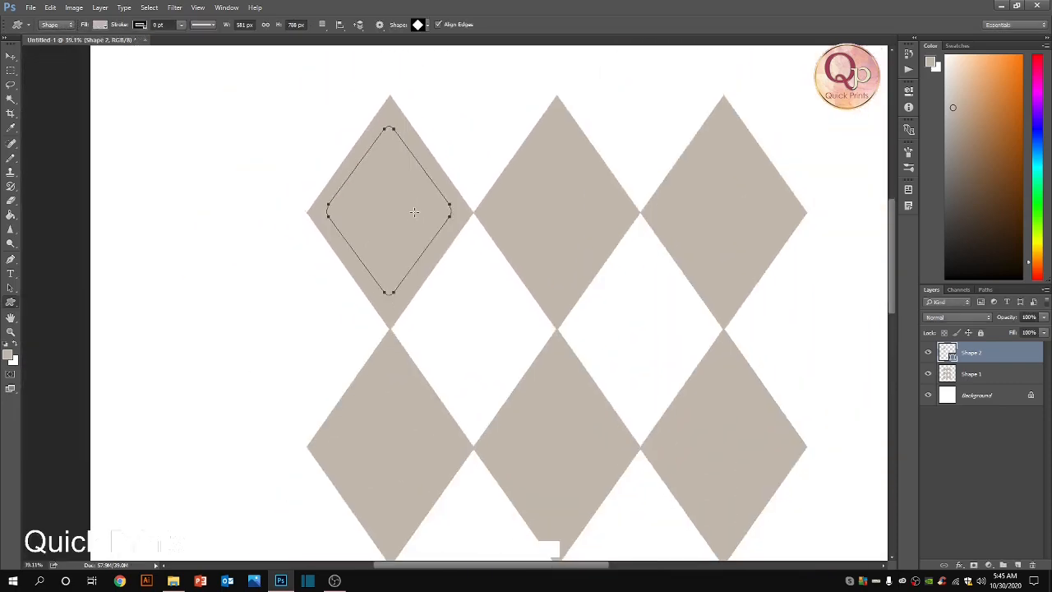
pyautogui.scroll(4, 391, 207)
pyautogui.hotkey('ctrl', 't')
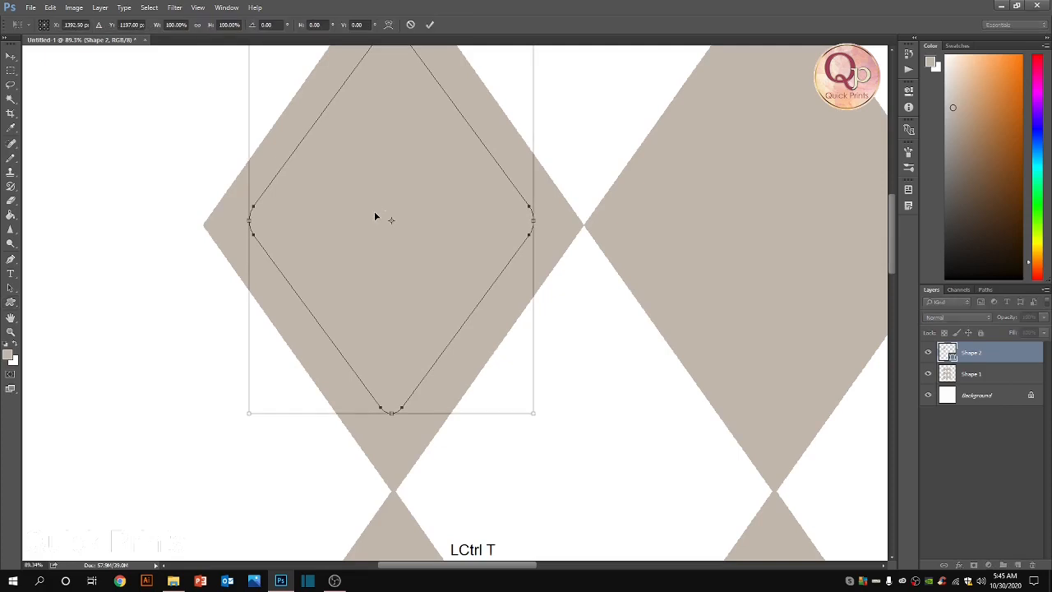
pyautogui.doubleClick(375, 219)
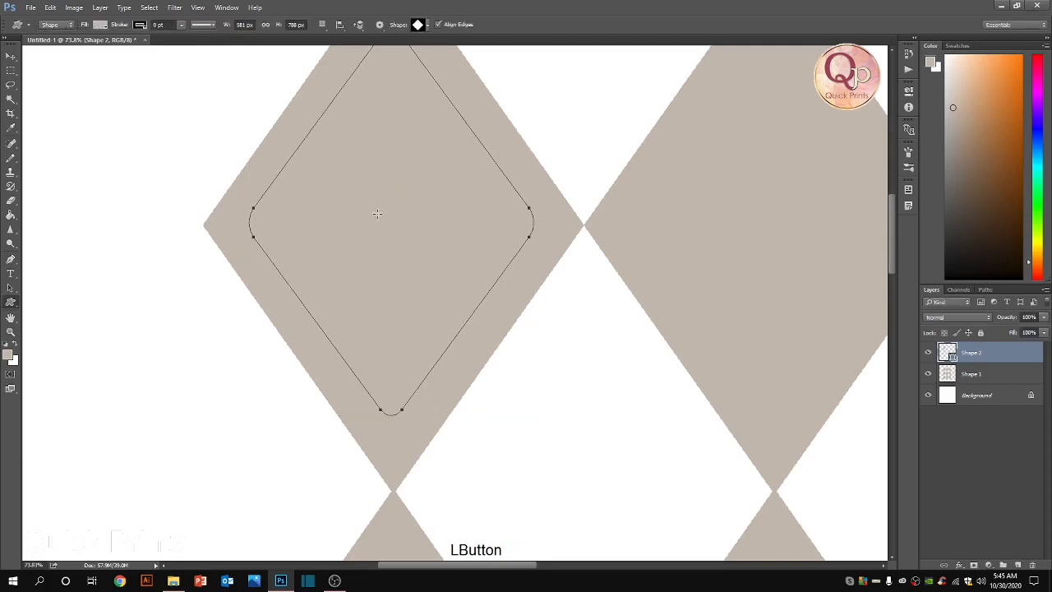
pyautogui.scroll(-1, 402, 205)
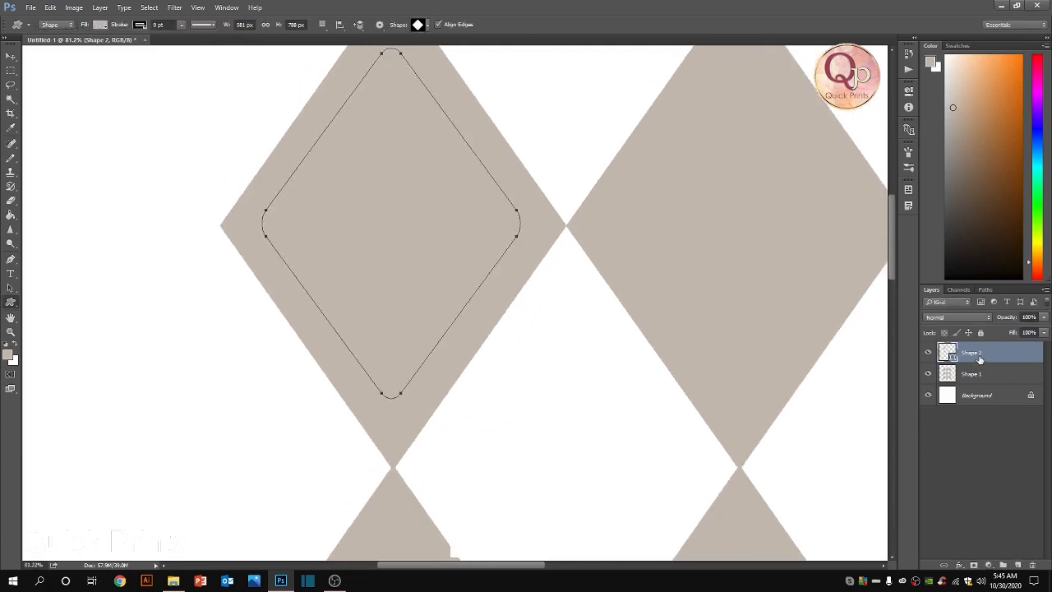
# Step: Try rasterizing the inner diamond's shape layer, and load the diamond's outline as a selection
pyautogui.rightClick(977, 359)
pyautogui.click(941, 255)
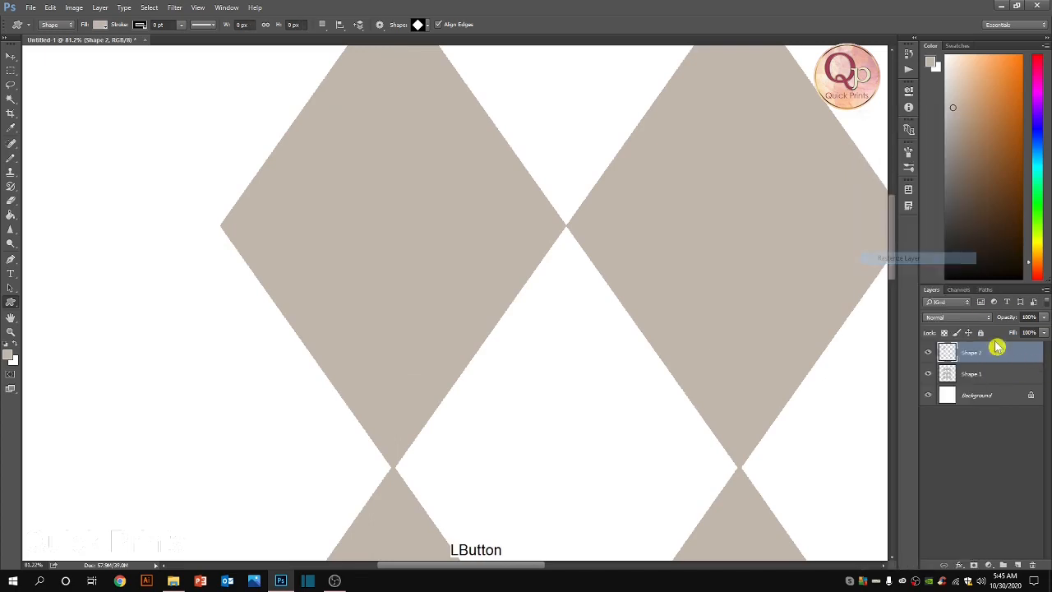
pyautogui.keyDown('ctrl'); pyautogui.click(947, 353); pyautogui.keyUp('ctrl')
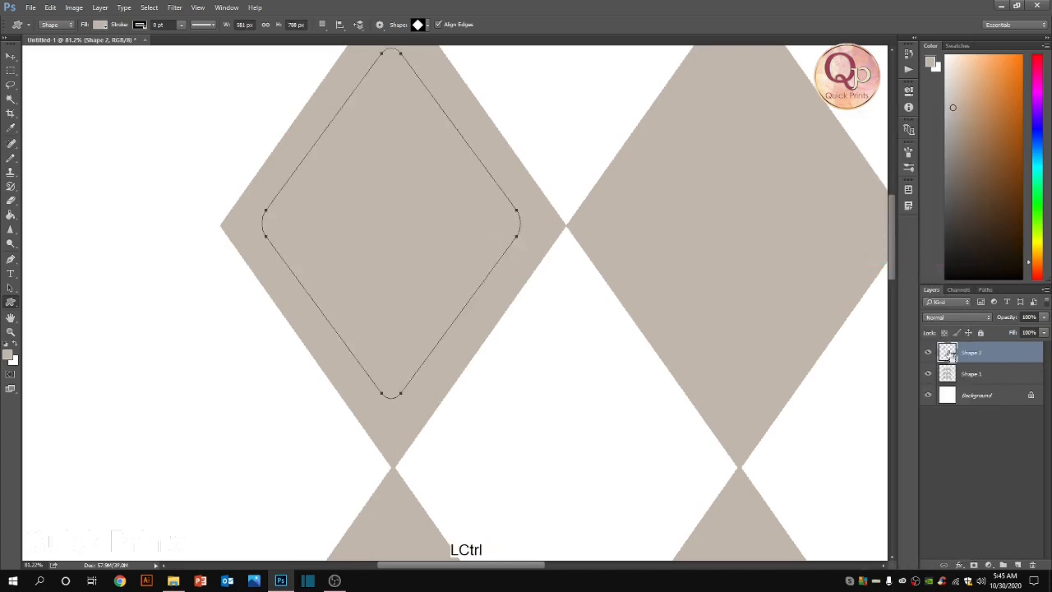
pyautogui.scroll(5, 337, 196)
pyautogui.scroll(-8, 321, 202)
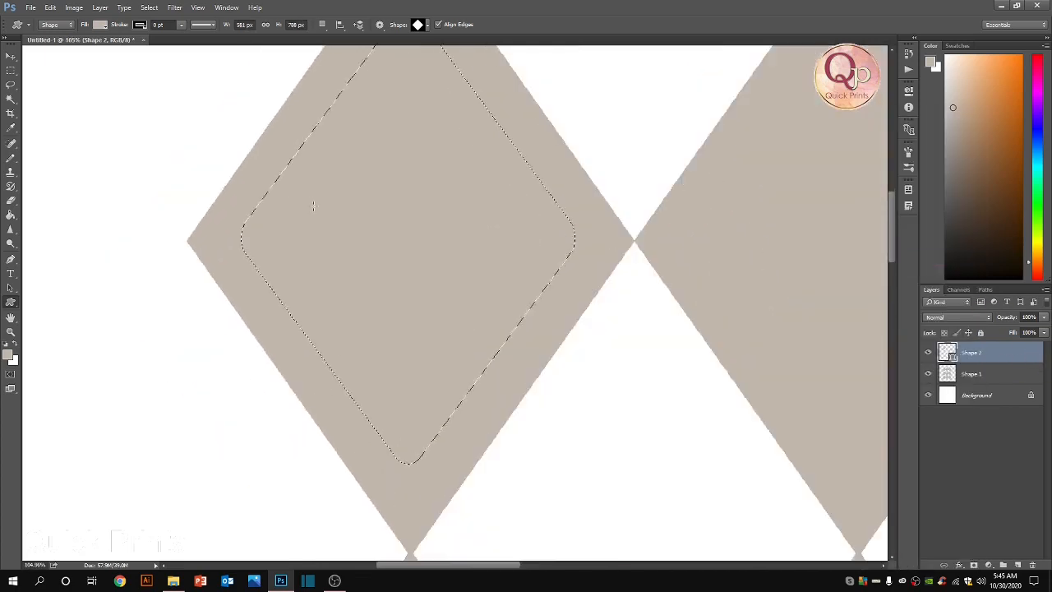
# Step: Add a new layer above the inner diamond's shape layer and set the foreground colour to brown #7c6047
pyautogui.click(1017, 564)
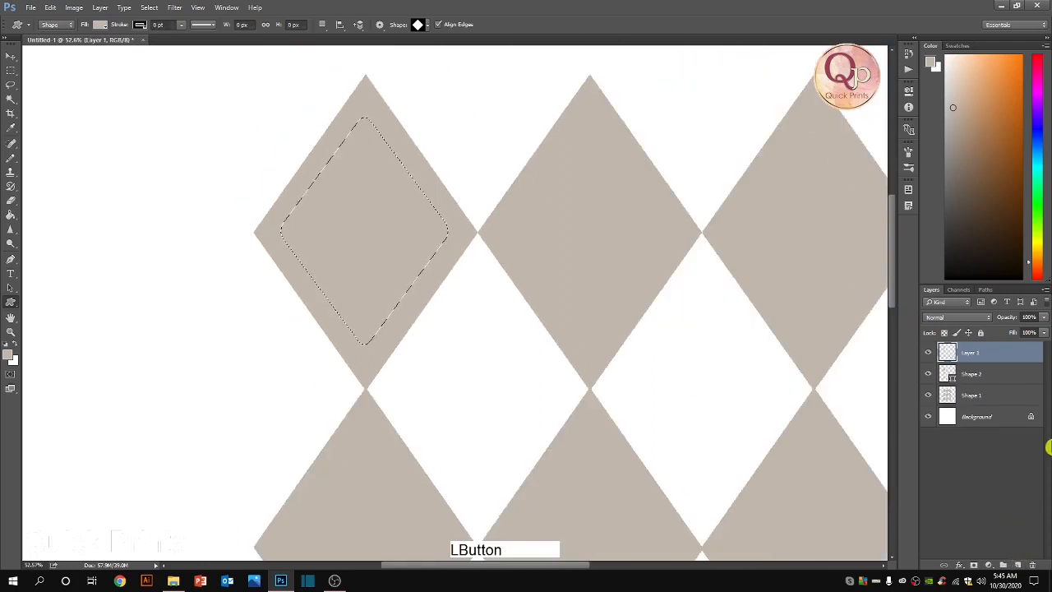
pyautogui.click(9, 354)
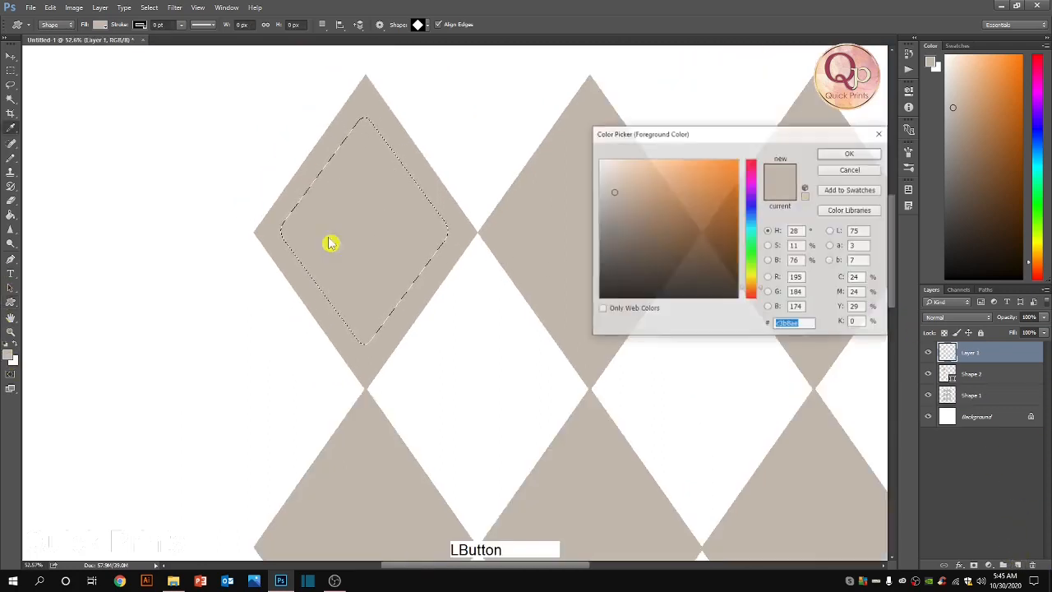
pyautogui.click(709, 212)
pyautogui.click(658, 230)
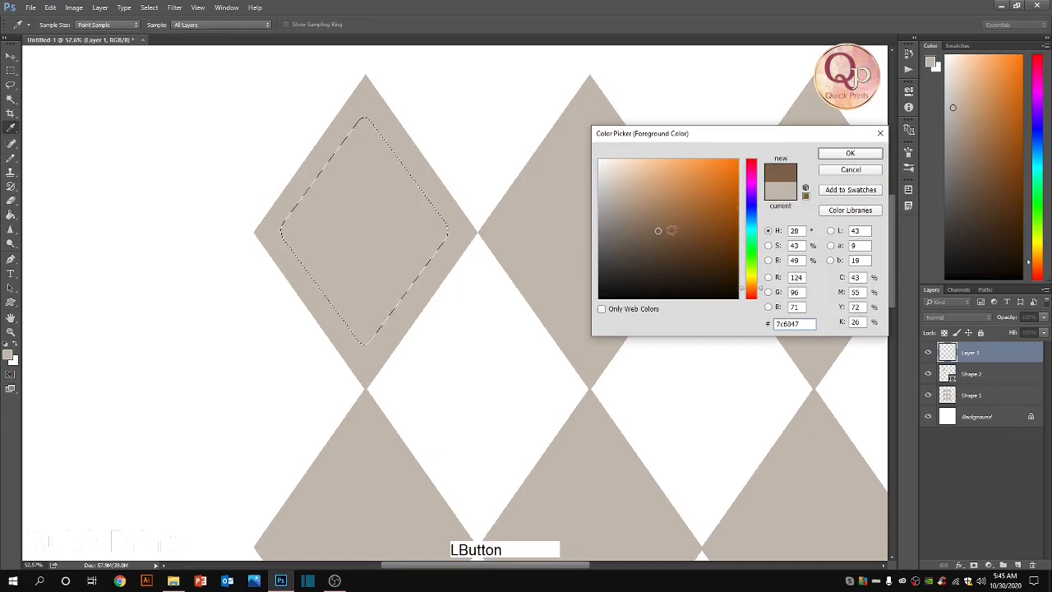
pyautogui.click(850, 156)
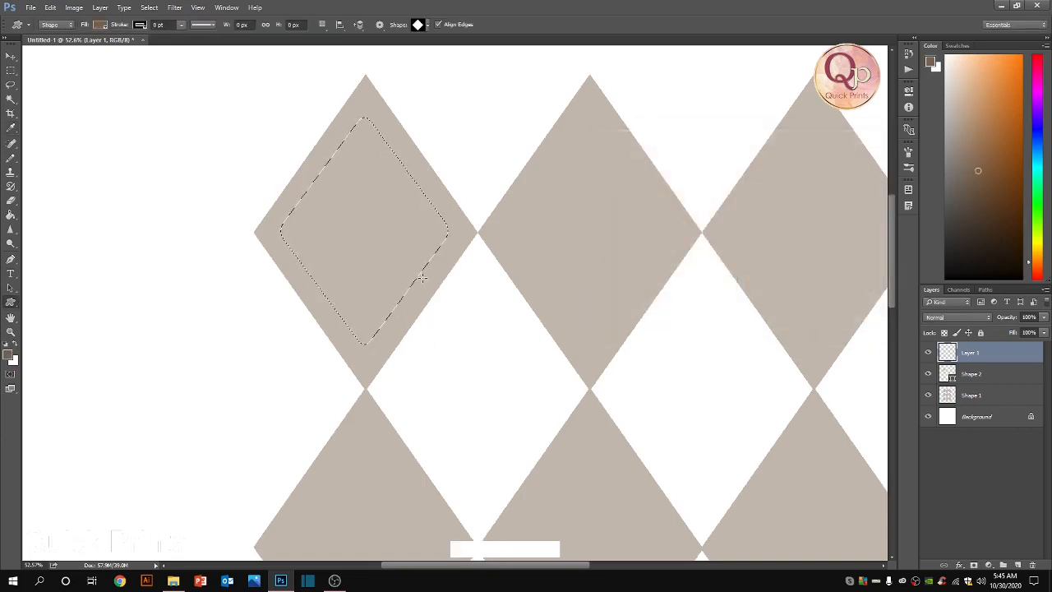
# Step: Fill the inner diamond selection with the brown foreground colour on the new layer and deselect it
pyautogui.press('g')
pyautogui.click(366, 255)
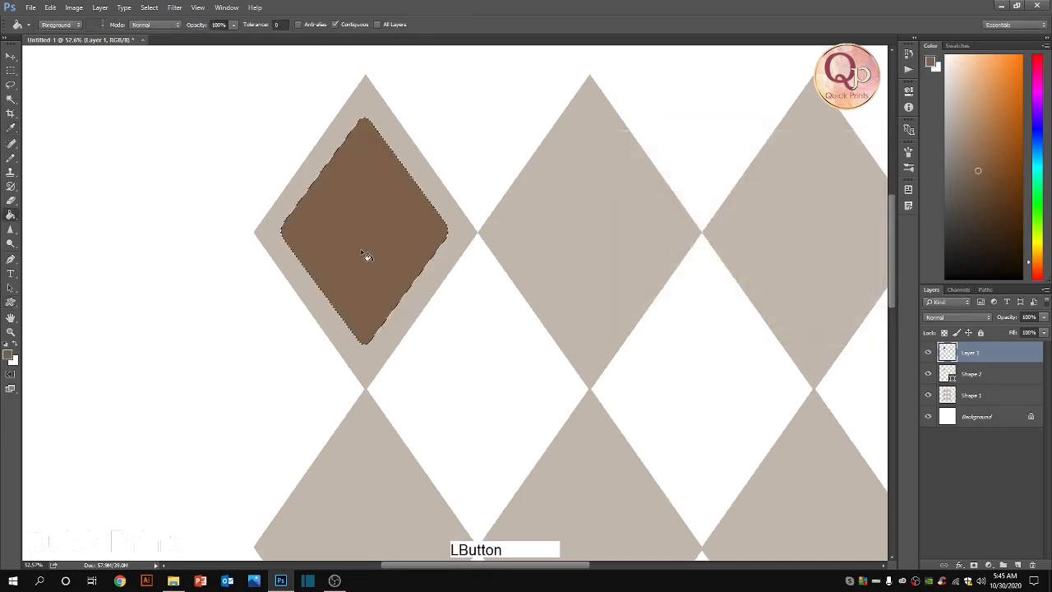
pyautogui.scroll(1, 365, 256)
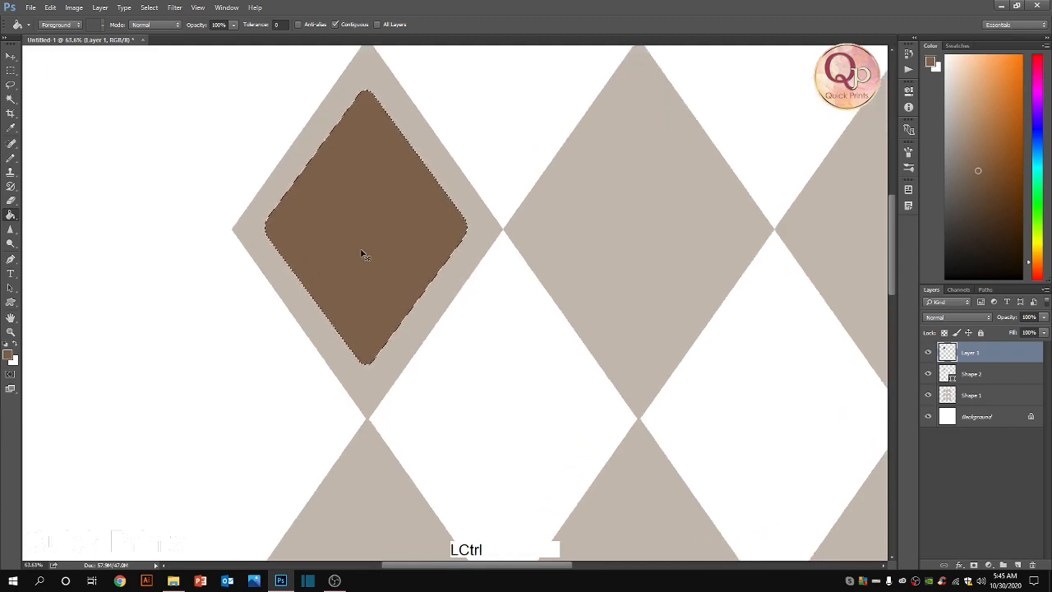
pyautogui.hotkey('ctrl', 'd')
pyautogui.scroll(-2, 365, 256)
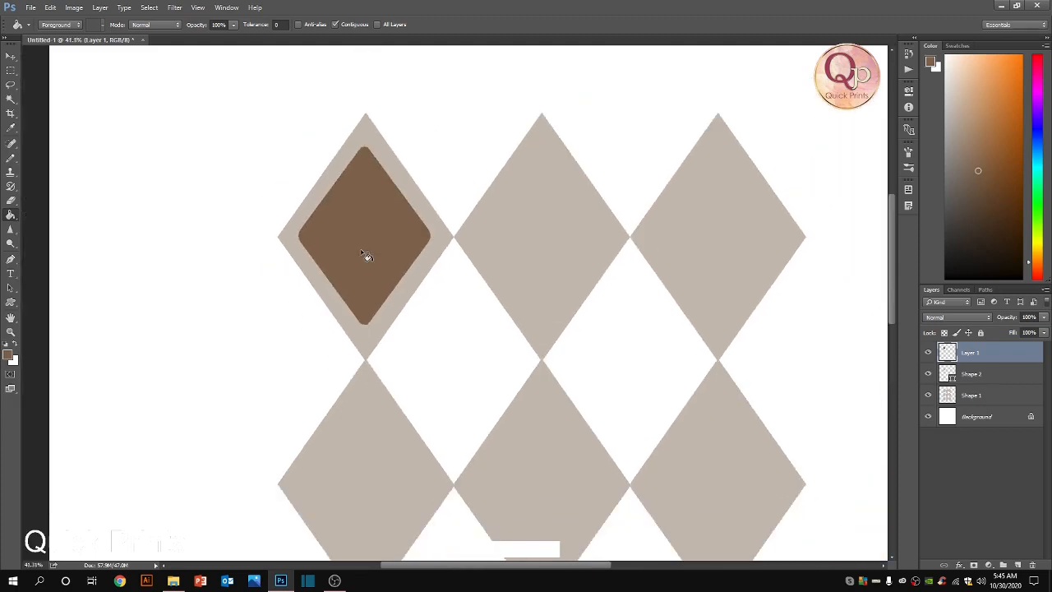
# Step: Check the brown diamond's position inside the surrounding diamond using Free Transform
pyautogui.scroll(1, 366, 256)
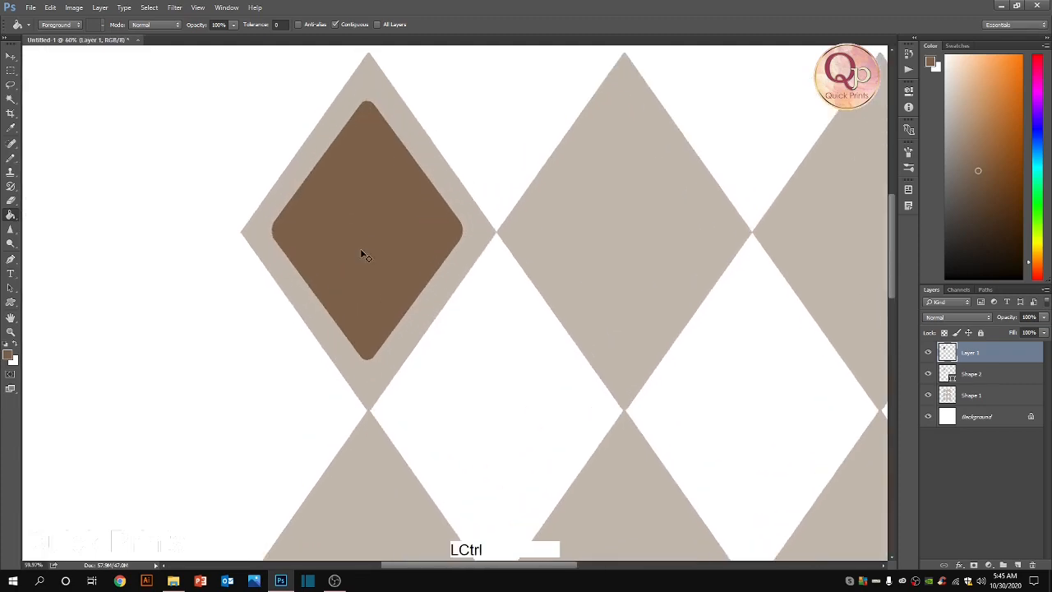
pyautogui.hotkey('ctrl', 't')
pyautogui.keyDown('shift'); pyautogui.click(372, 249); pyautogui.keyUp('shift')
pyautogui.doubleClick(373, 245)
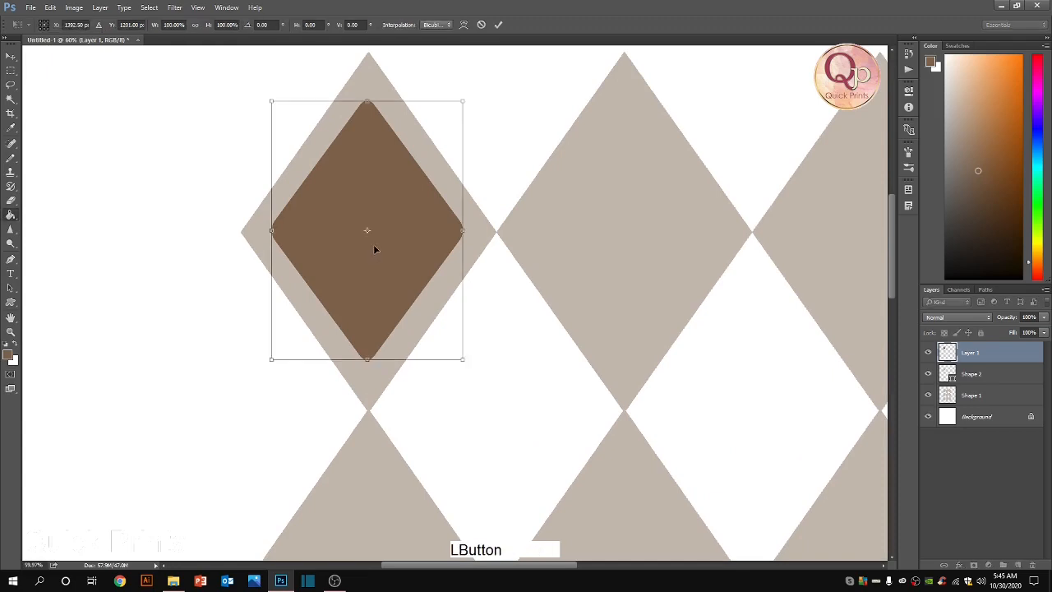
pyautogui.scroll(2, 278, 223)
pyautogui.scroll(-2, 284, 226)
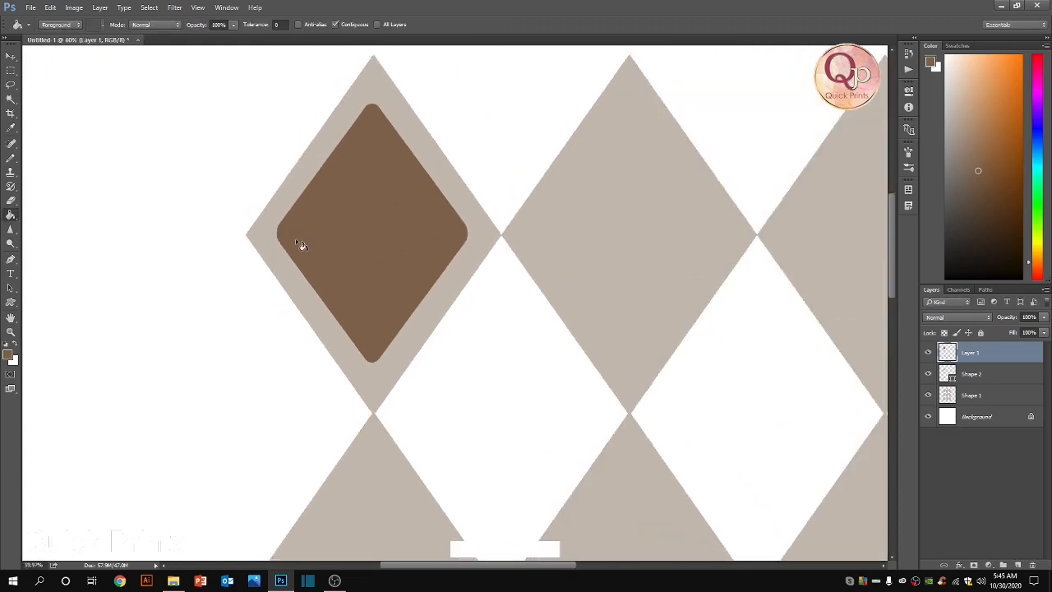
pyautogui.scroll(1, 294, 238)
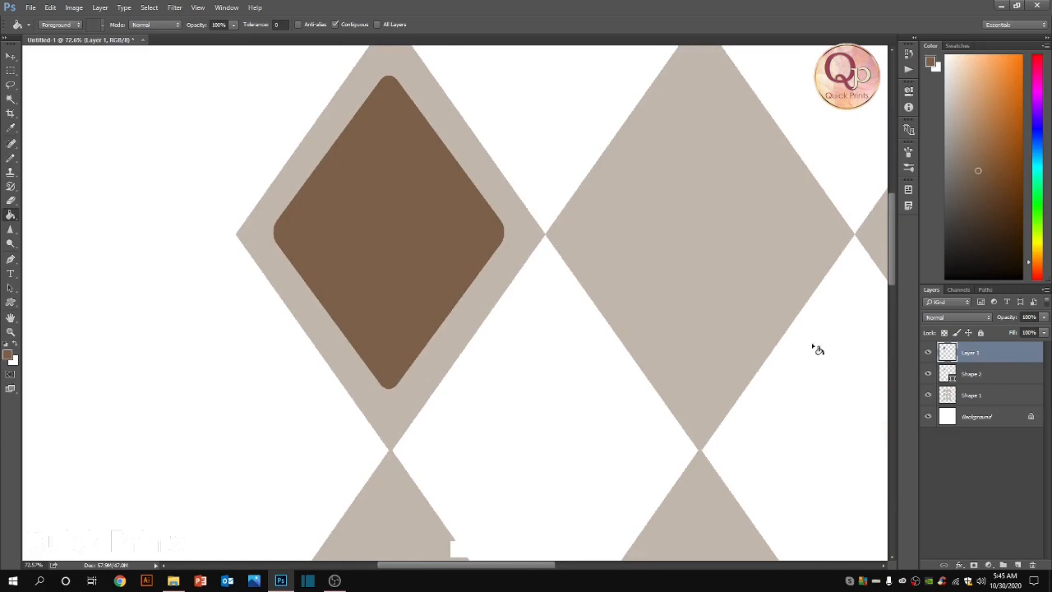
# Step: Browse the custom shape library and choose the banner shape with four pointed corners and inward-bent sides
pyautogui.press('w')
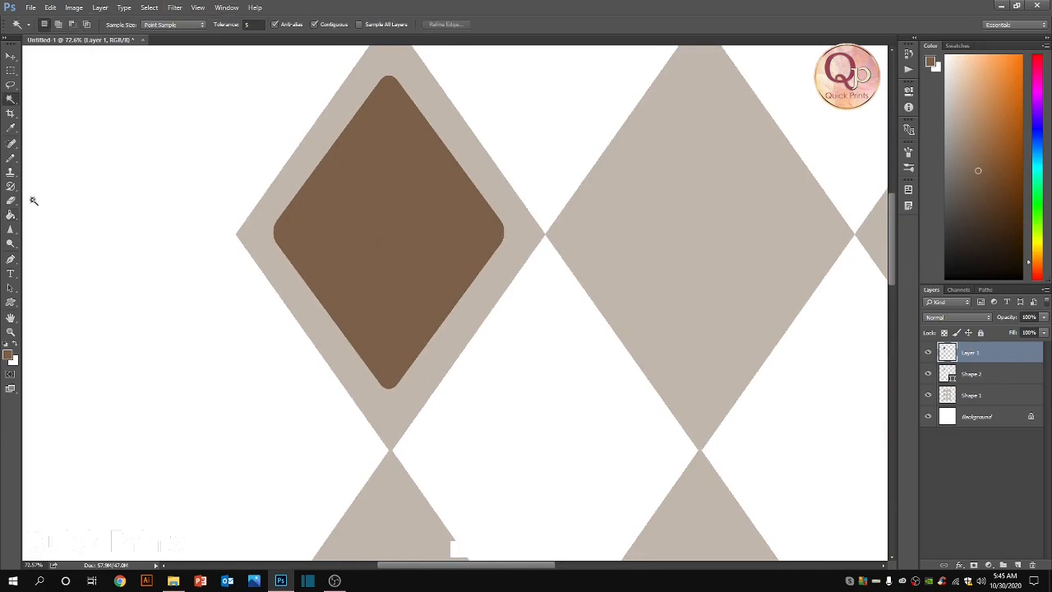
pyautogui.click(11, 302)
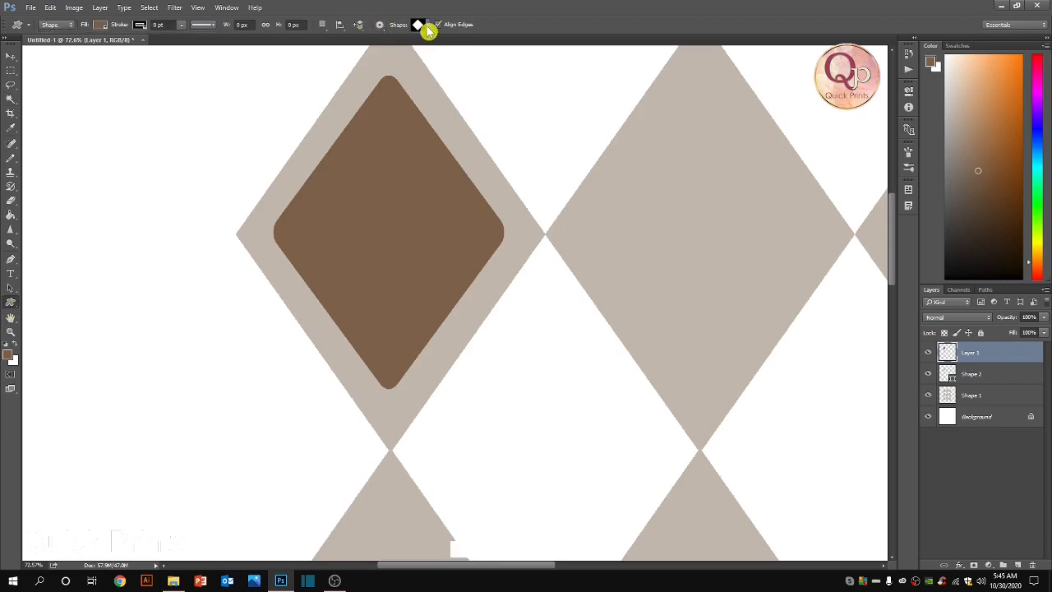
pyautogui.click(423, 26)
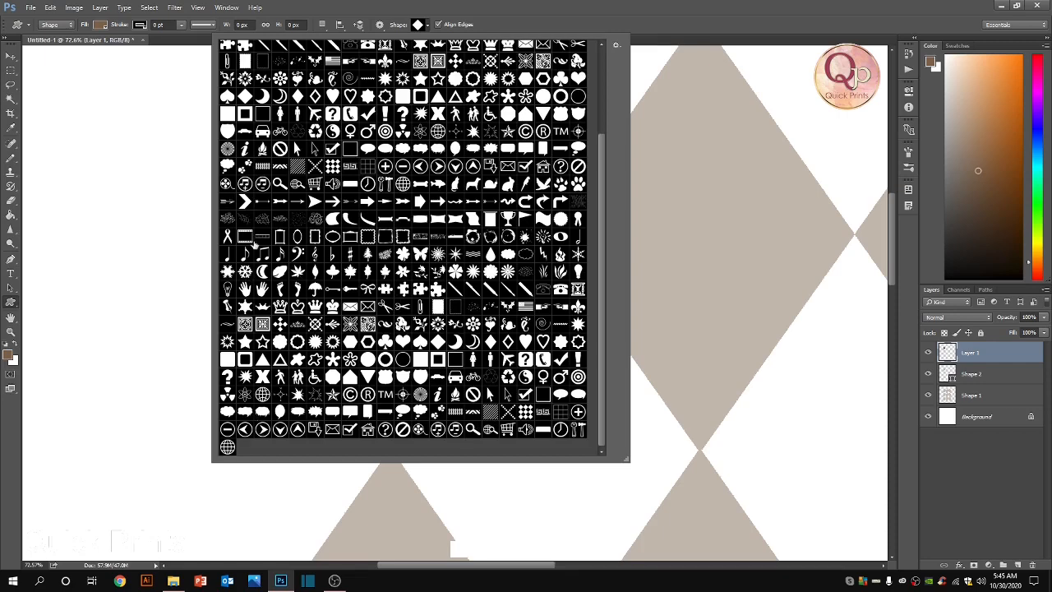
pyautogui.scroll(5, 255, 245)
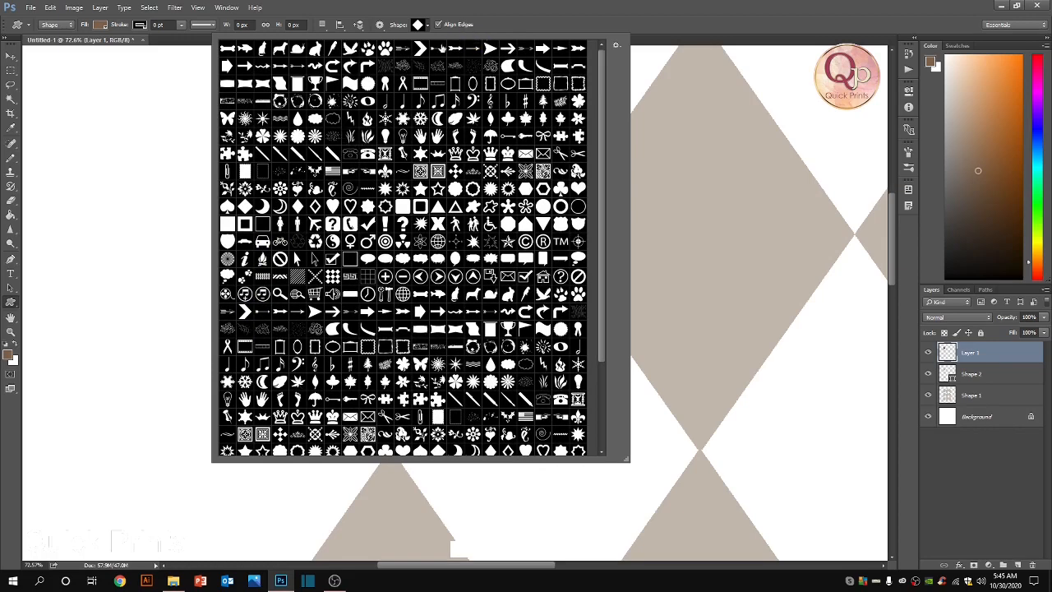
pyautogui.click(421, 49)
pyautogui.scroll(-3, 544, 298)
pyautogui.scroll(-2, 574, 332)
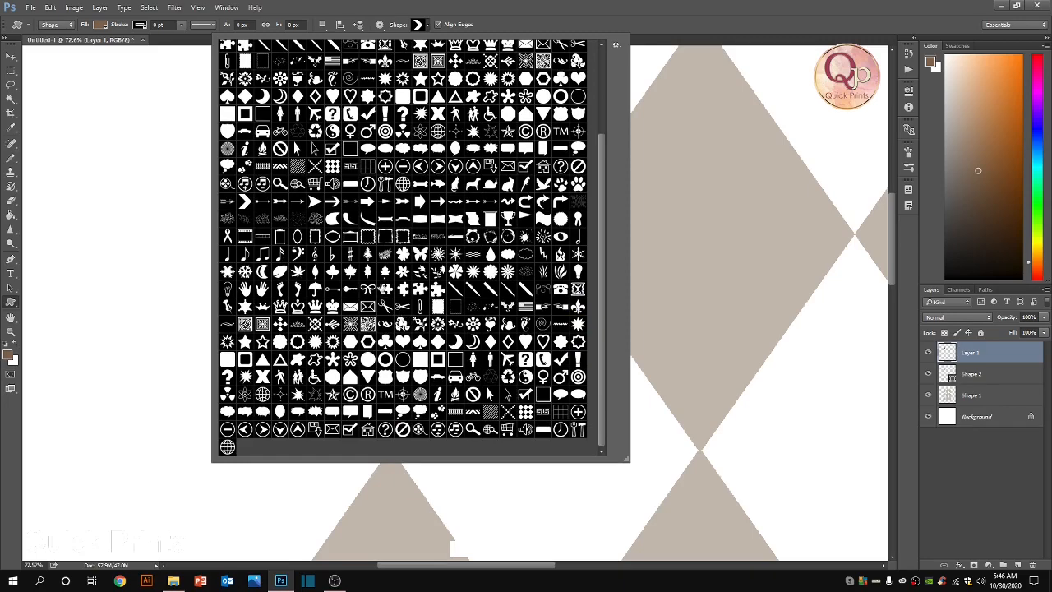
pyautogui.scroll(4, 378, 287)
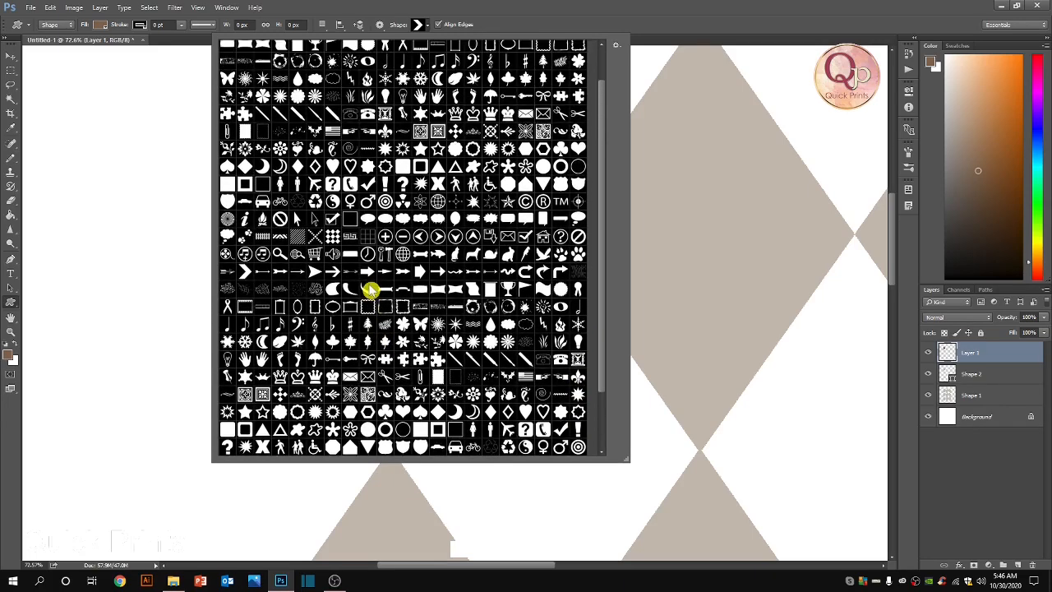
pyautogui.scroll(2, 372, 289)
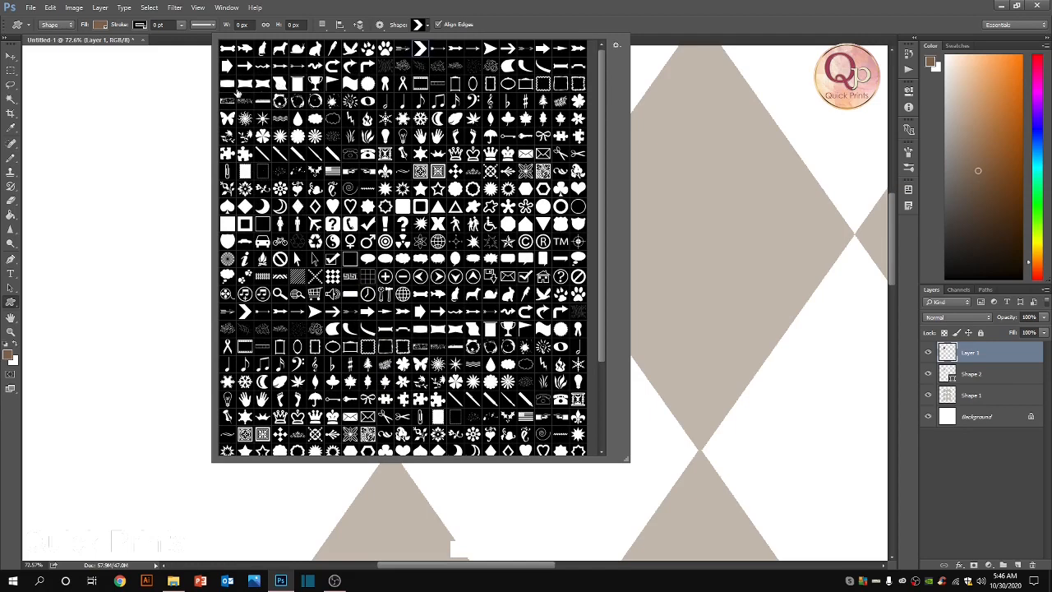
pyautogui.click(263, 84)
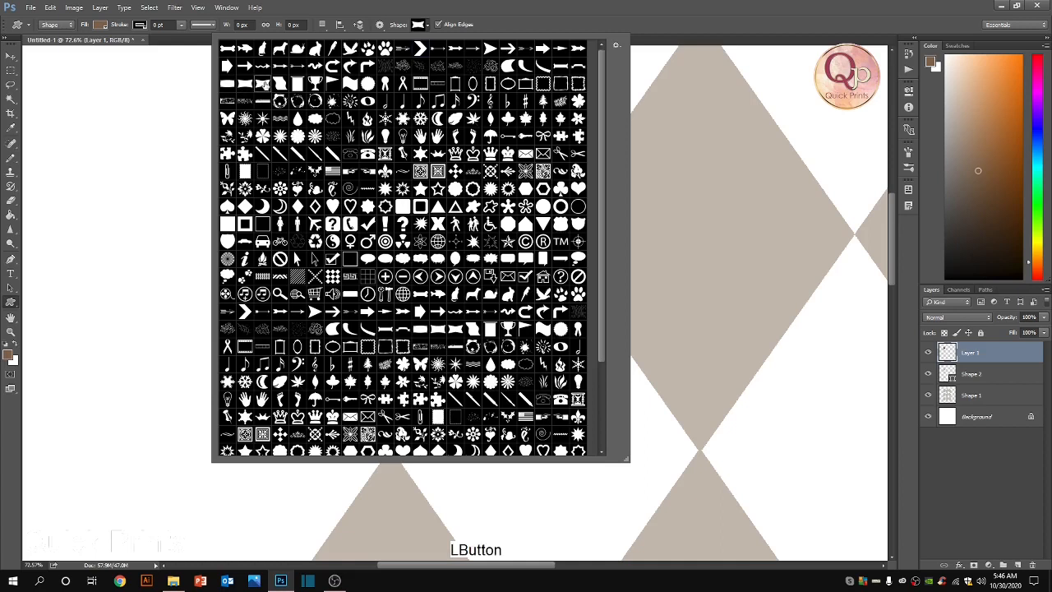
pyautogui.click(920, 7)
# Step: Draw the four-pointed custom shape about 204 × 252 px on the brown diamond and move it to the diamond's centre
pyautogui.moveTo(364, 171); pyautogui.dragTo(445, 271)
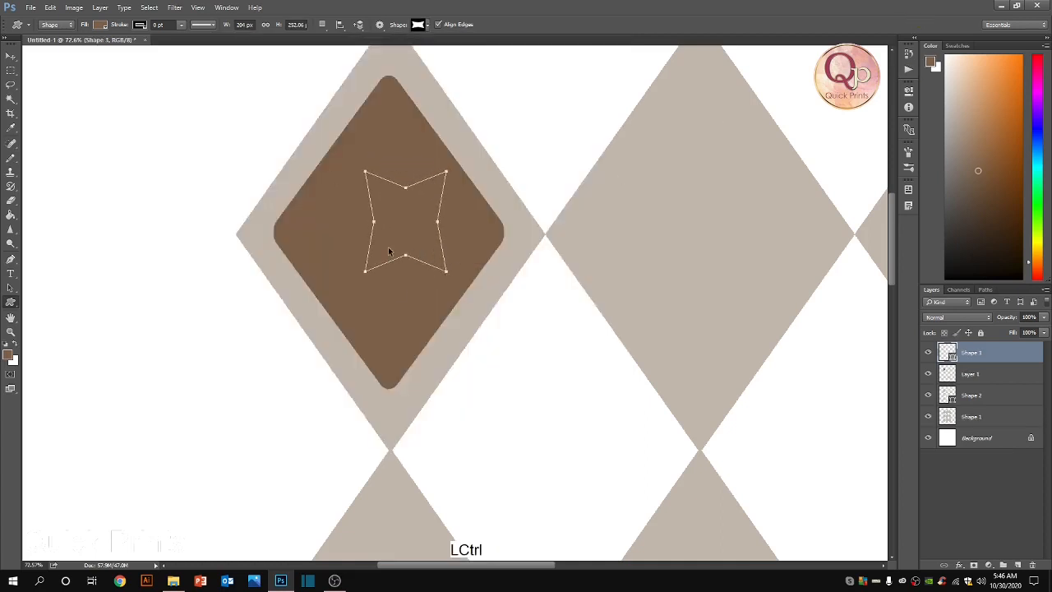
pyautogui.hotkey('ctrl', 't')
pyautogui.moveTo(411, 238)
pyautogui.mouseDown()
pyautogui.moveTo(390, 248)
pyautogui.moveTo(397, 236)
pyautogui.mouseUp()
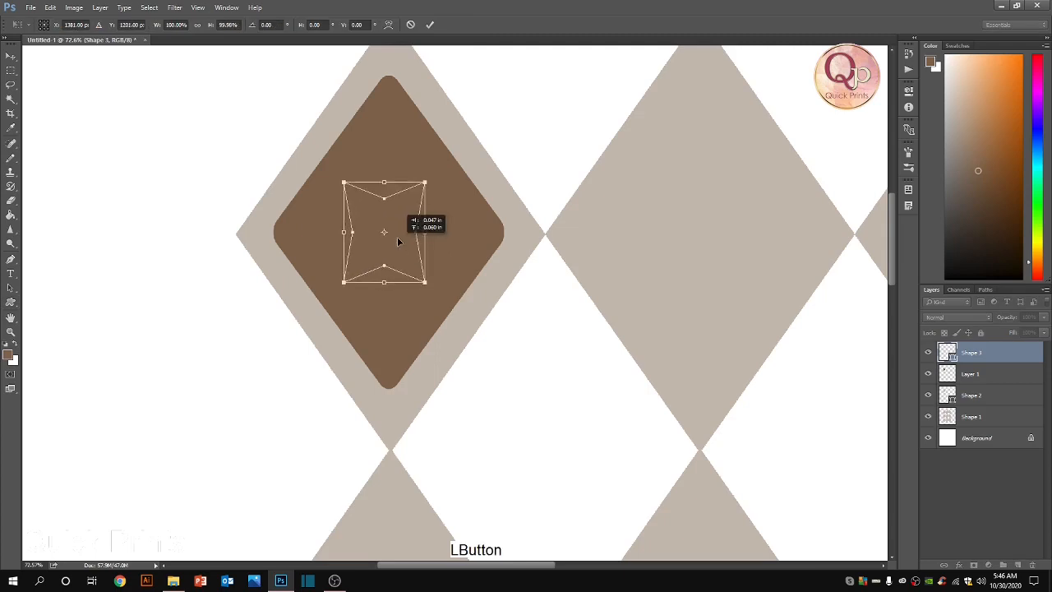
pyautogui.doubleClick(396, 237)
# Step: Load the outline of the four-pointed shape as a selection
pyautogui.scroll(5, 397, 237)
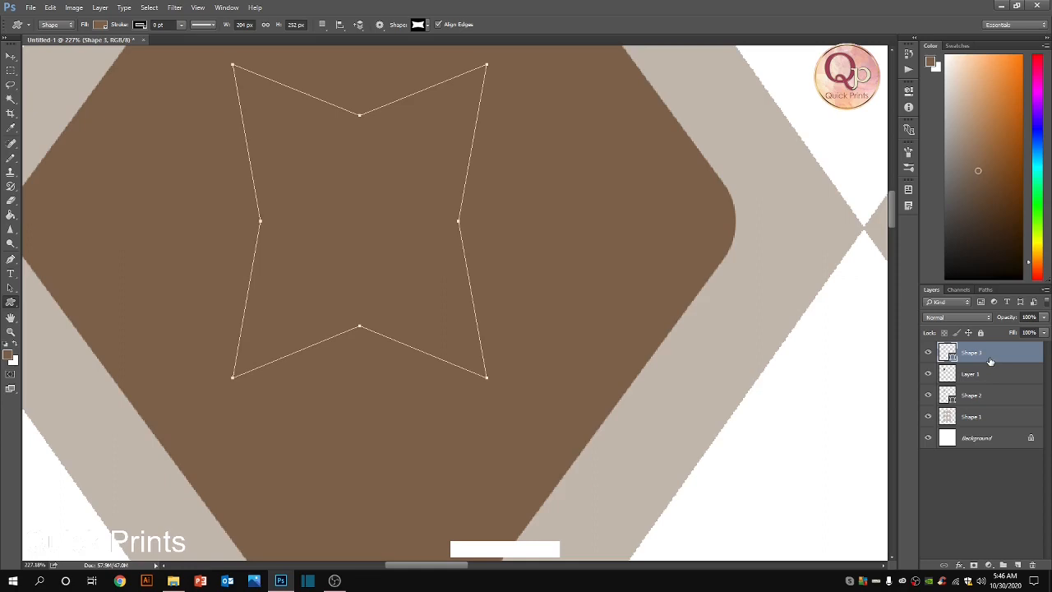
pyautogui.keyDown('ctrl'); pyautogui.click(947, 353); pyautogui.keyUp('ctrl')
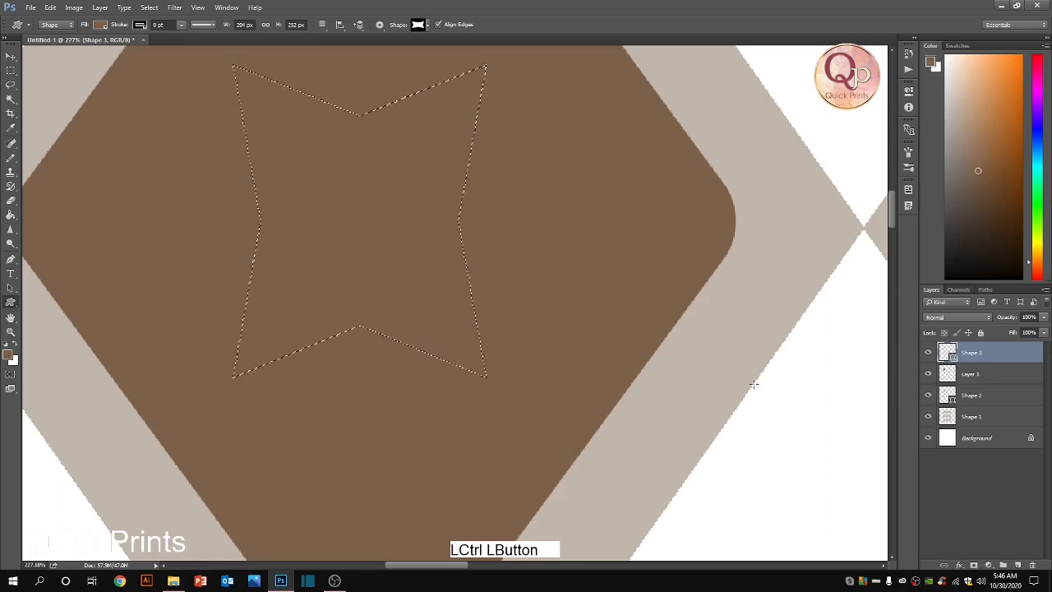
pyautogui.scroll(-3, 301, 271)
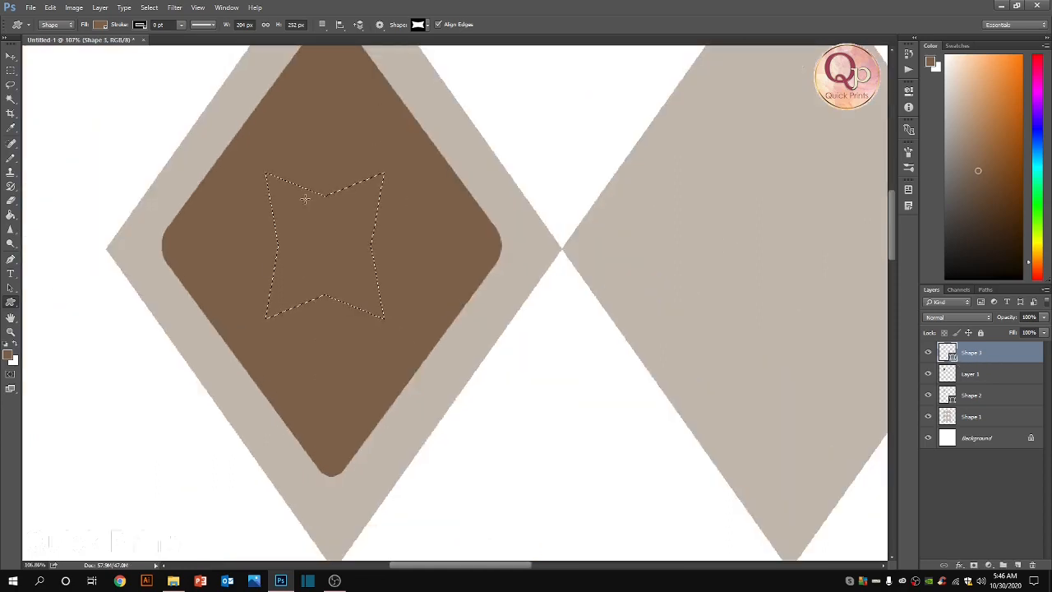
# Step: Set the foreground colour to a muted medium blue
pyautogui.click(9, 356)
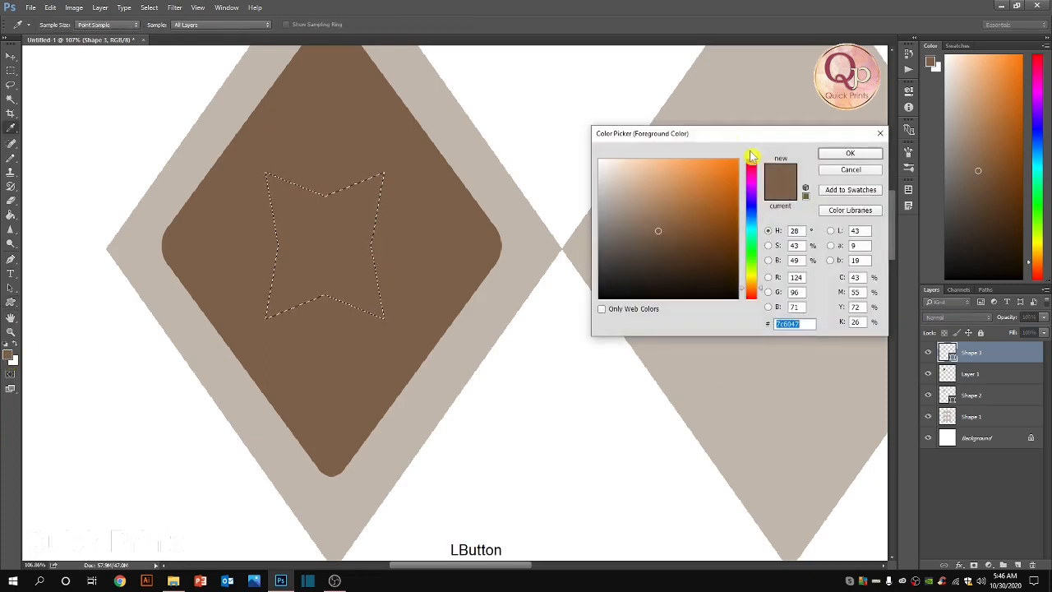
pyautogui.moveTo(752, 284)
pyautogui.mouseDown()
pyautogui.moveTo(754, 271)
pyautogui.moveTo(752, 281)
pyautogui.mouseUp()
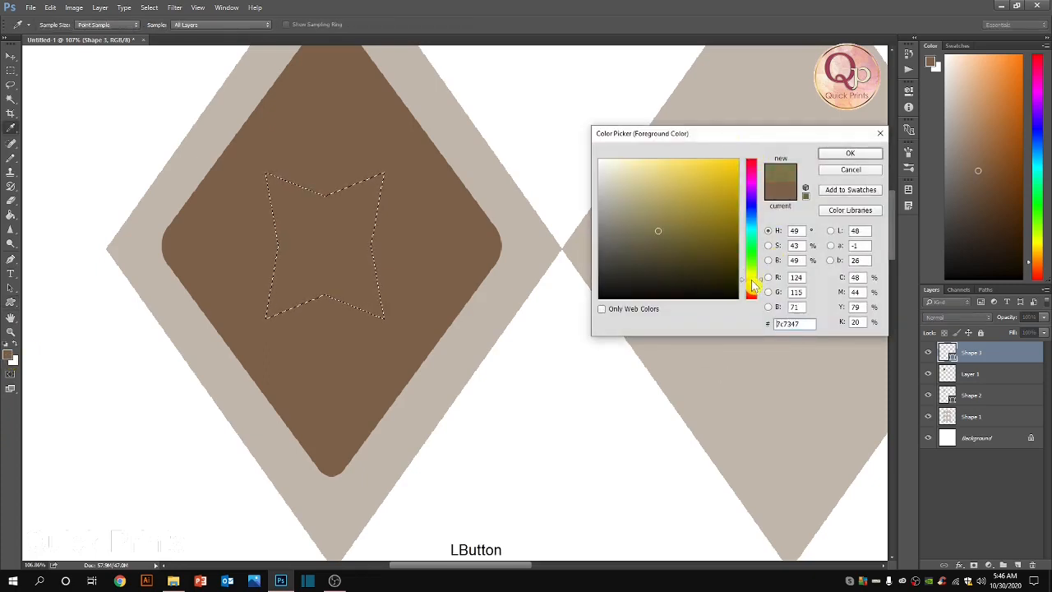
pyautogui.click(612, 169)
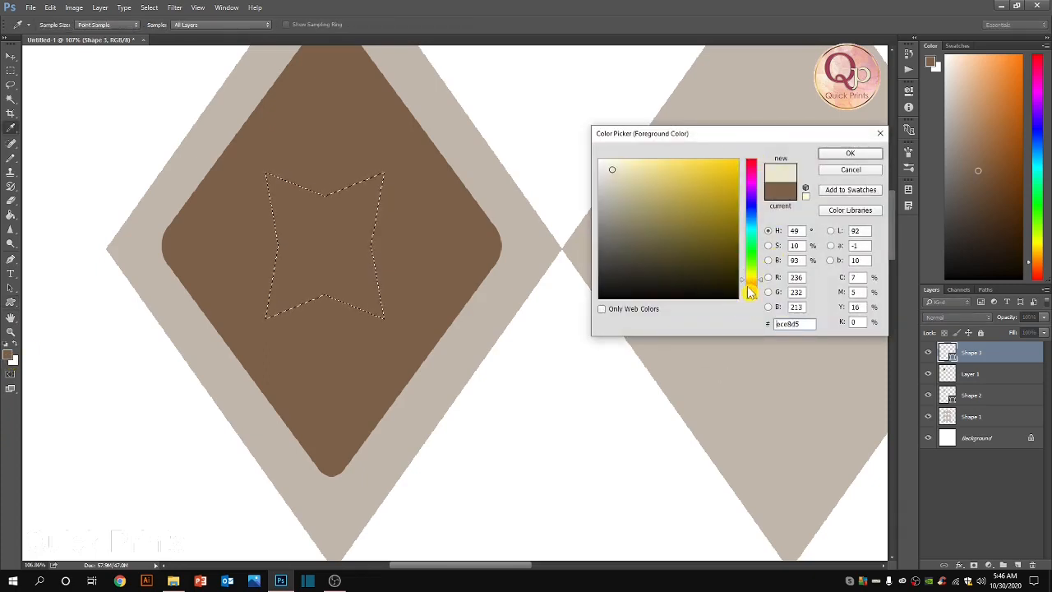
pyautogui.click(751, 289)
pyautogui.moveTo(754, 293); pyautogui.dragTo(754, 217)
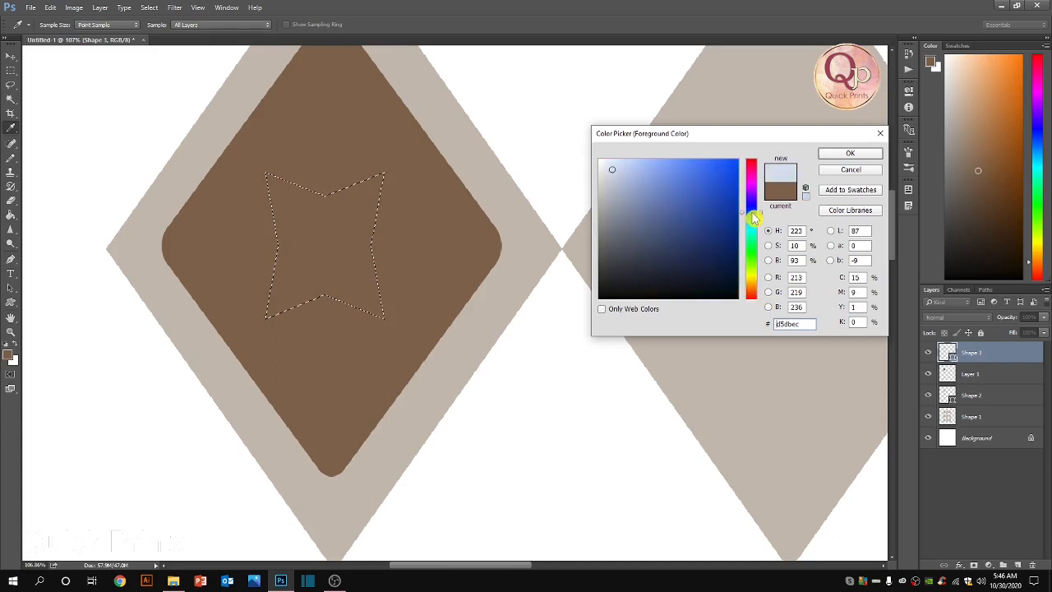
pyautogui.click(655, 223)
pyautogui.click(850, 152)
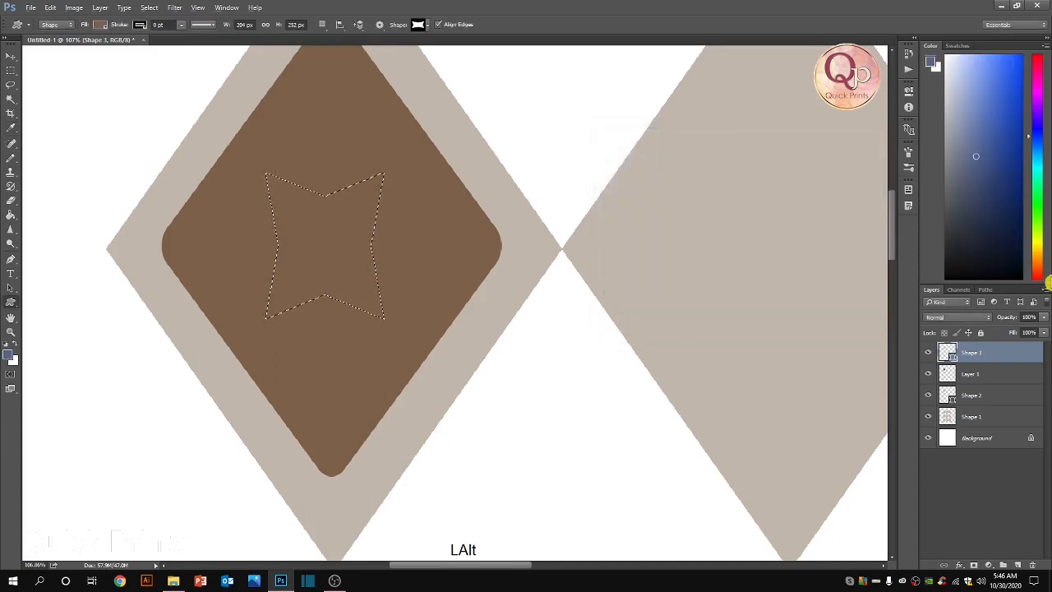
# Step: Rasterize the four-pointed shape layer, fill the selected shape with the blue foreground colour, and deselect
pyautogui.hotkey('alt', 'BackSpace')
pyautogui.hotkey('ctrl', 'BackSpace')
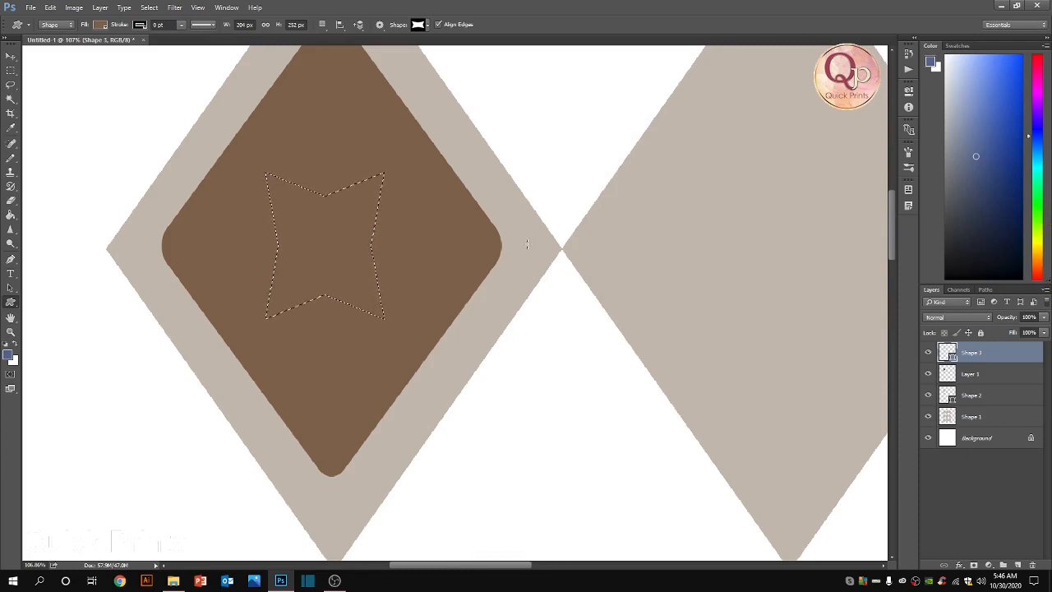
pyautogui.press('g')
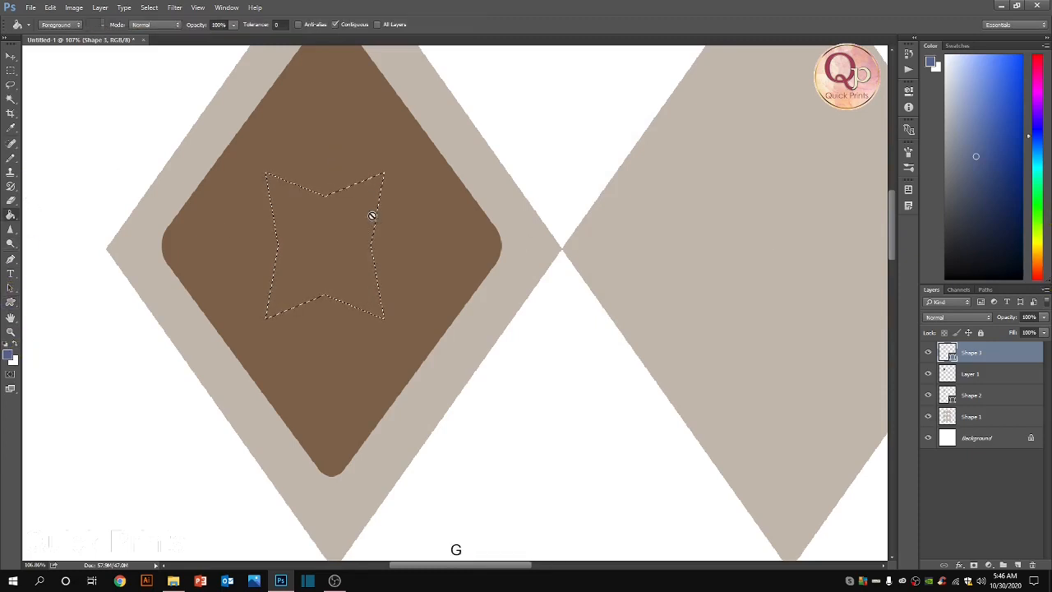
pyautogui.click(307, 251)
pyautogui.click(558, 220)
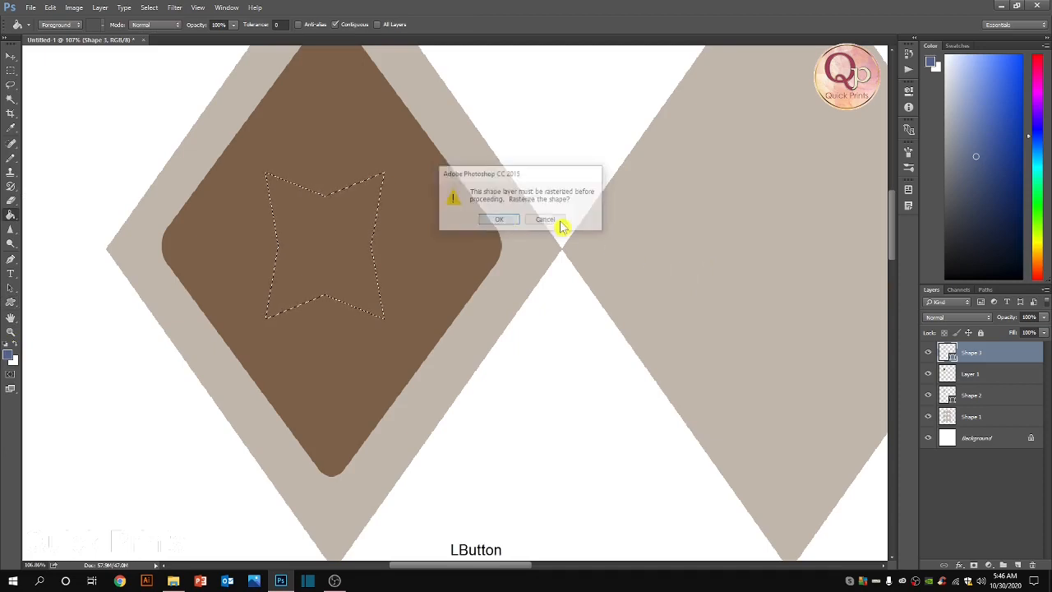
pyautogui.rightClick(957, 348)
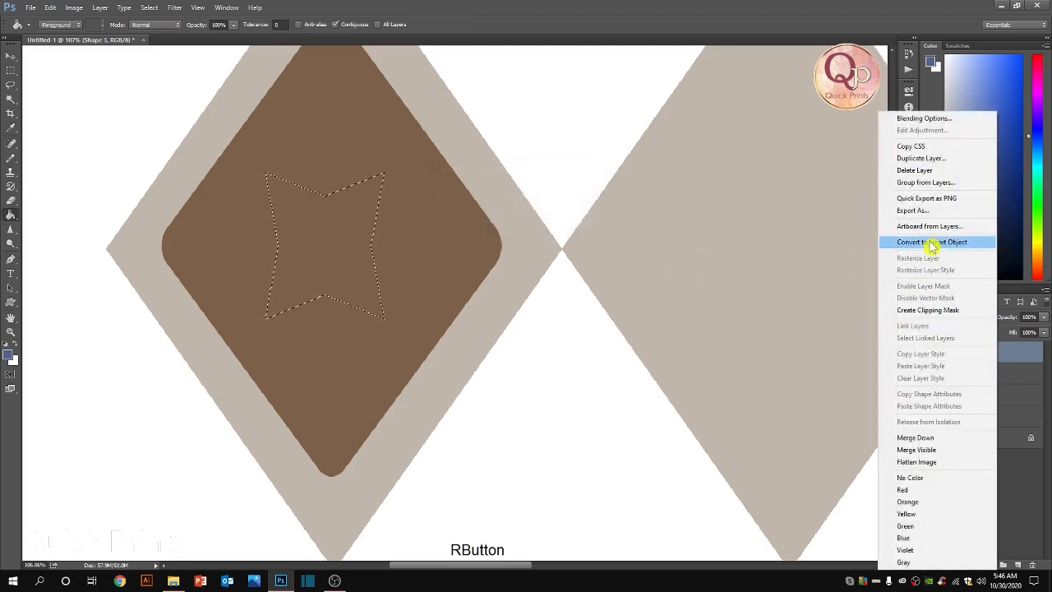
pyautogui.click(389, 276)
pyautogui.click(319, 261)
pyautogui.hotkey('ctrl', '0')
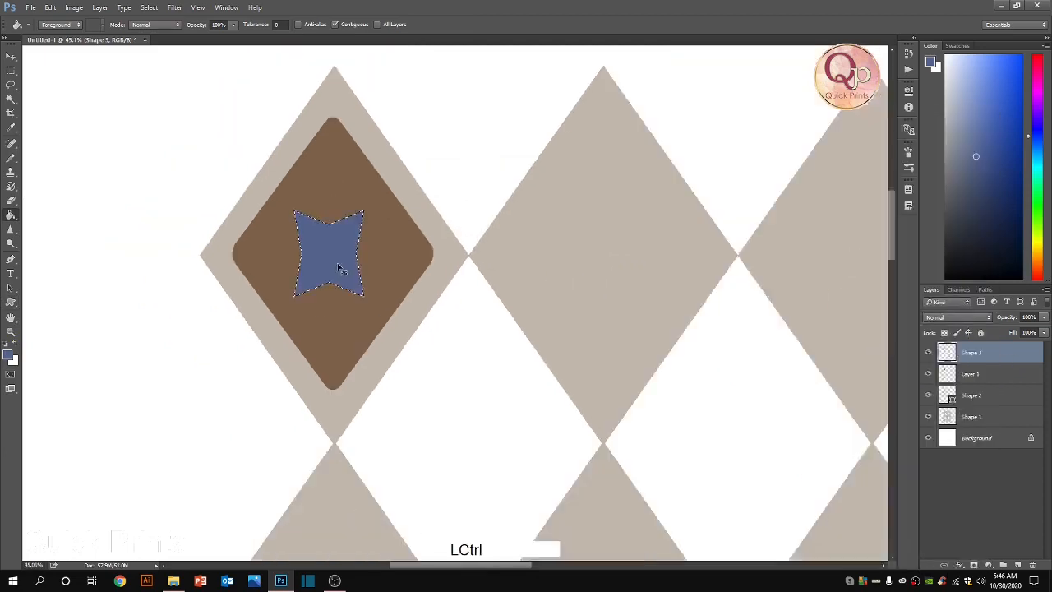
pyautogui.hotkey('ctrl', 'd')
# Step: Check the blue four-pointed shape's placement inside the brown diamond using Free Transform
pyautogui.hotkey('ctrl', 't')
pyautogui.keyDown('shift'); pyautogui.click(344, 267); pyautogui.keyUp('shift')
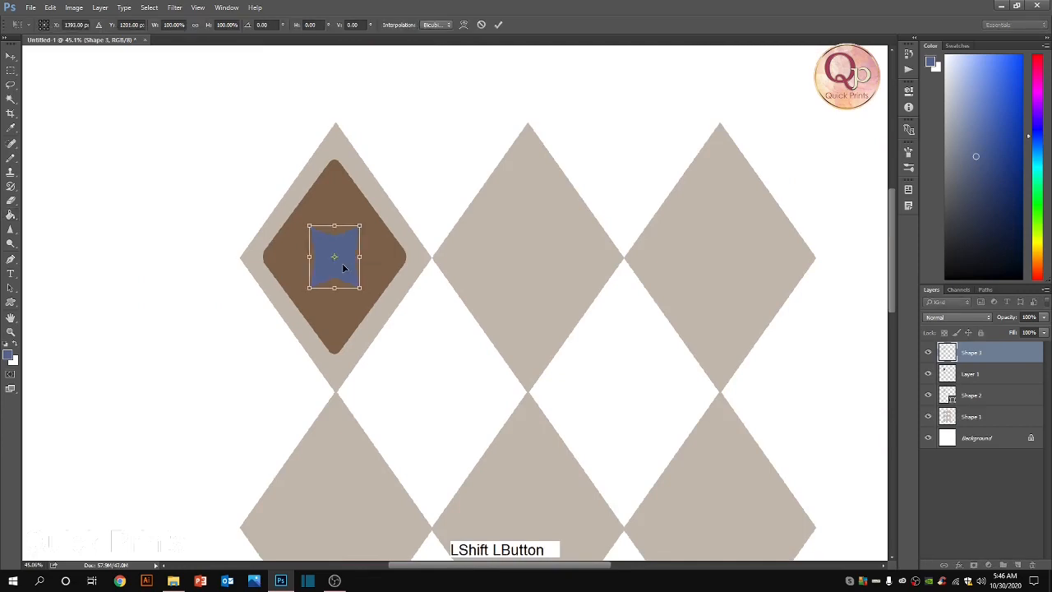
pyautogui.press('Return')
pyautogui.scroll(3, 352, 270)
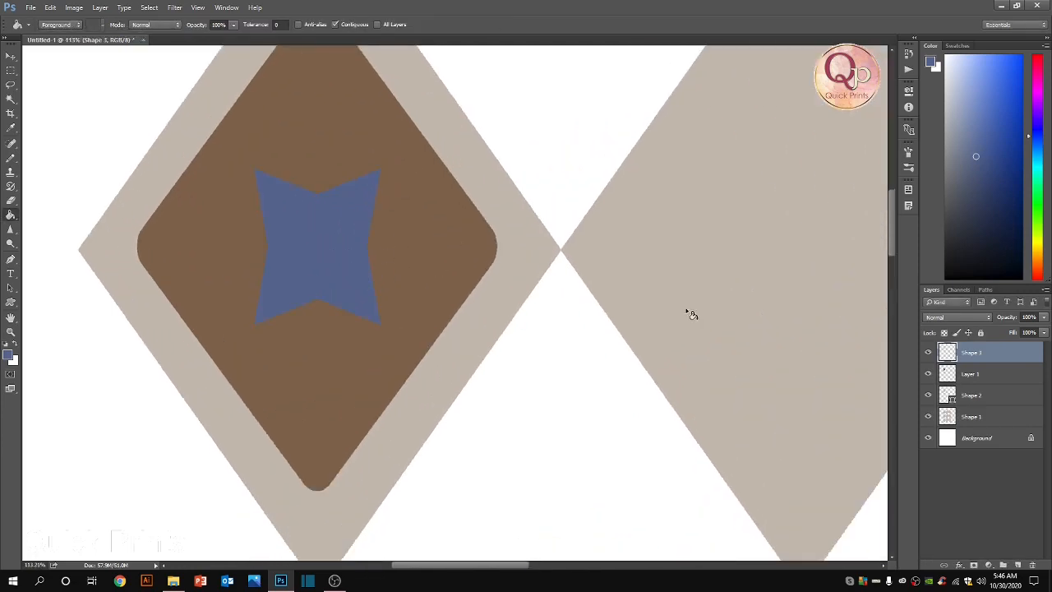
# Step: Select the brown rounded diamond on Layer 1 with the Magic Wand and contract the selection by 25 pixels
pyautogui.click(1036, 373)
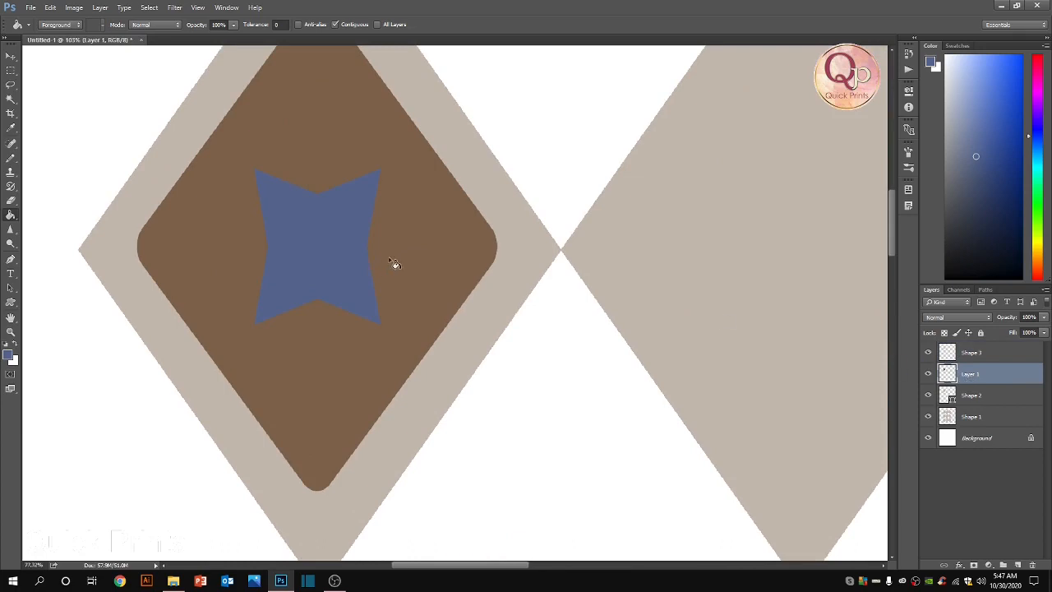
pyautogui.scroll(-3, 394, 265)
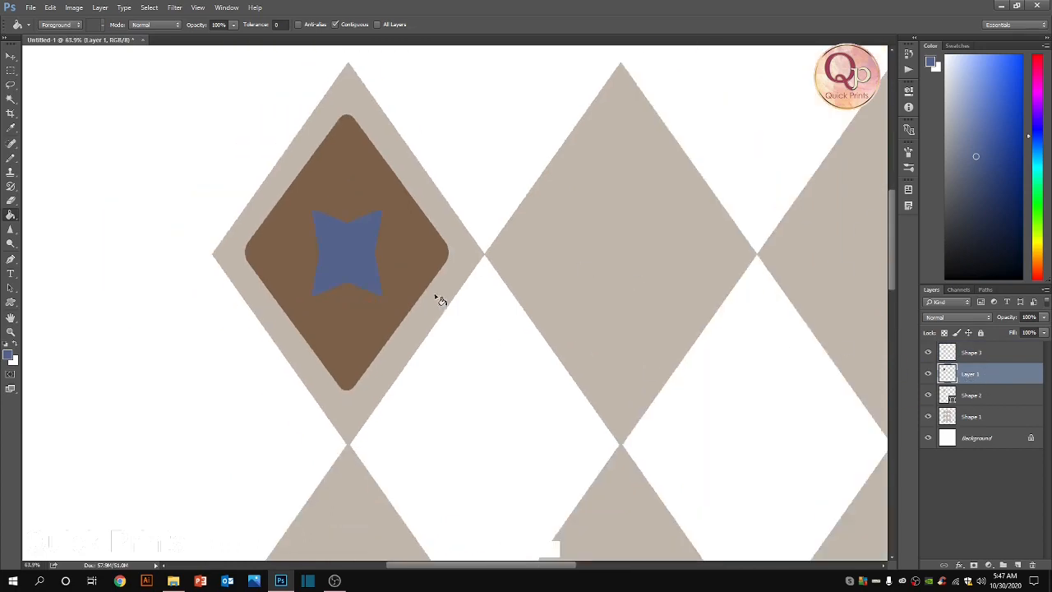
pyautogui.press('w')
pyautogui.click(429, 270)
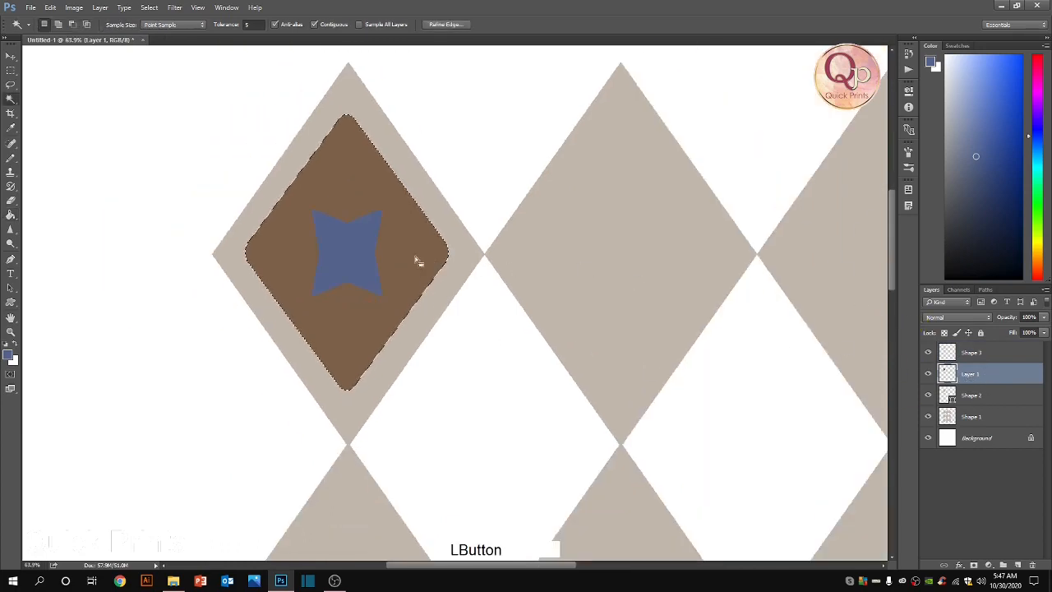
pyautogui.click(148, 8)
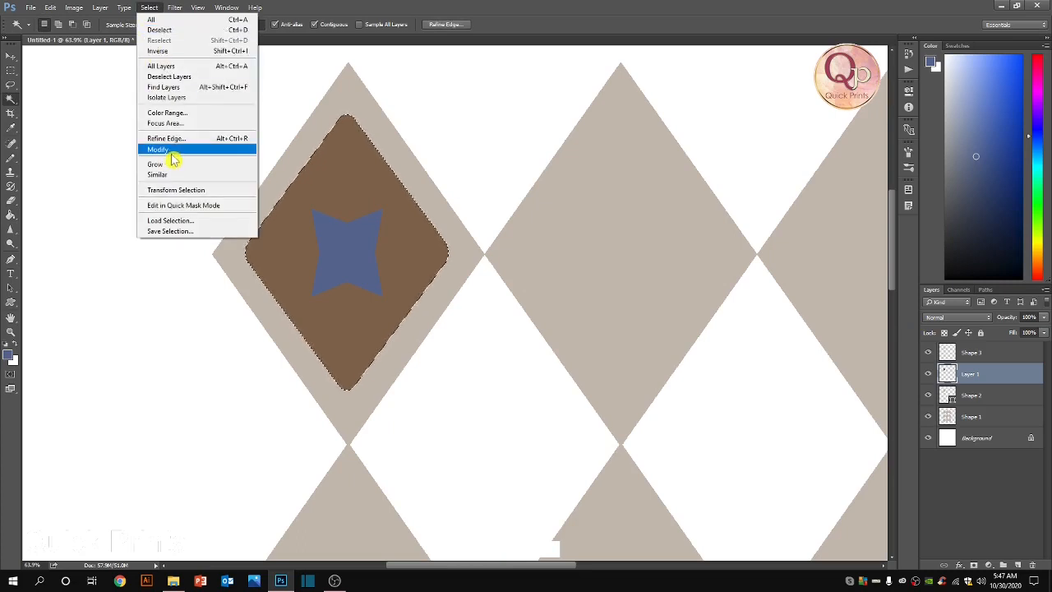
pyautogui.click(227, 150)
pyautogui.click(279, 180)
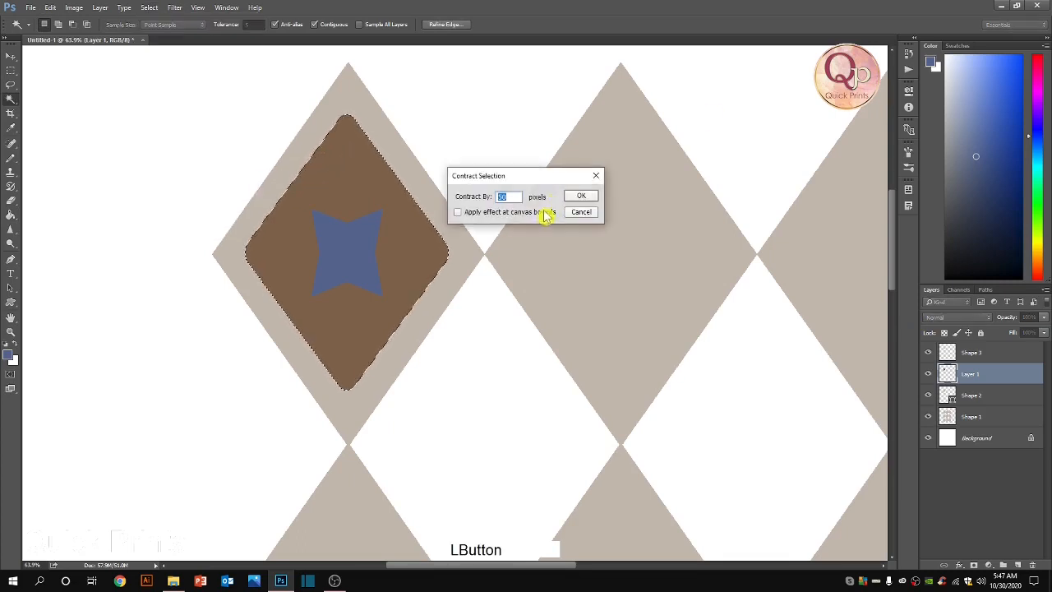
pyautogui.write('25')
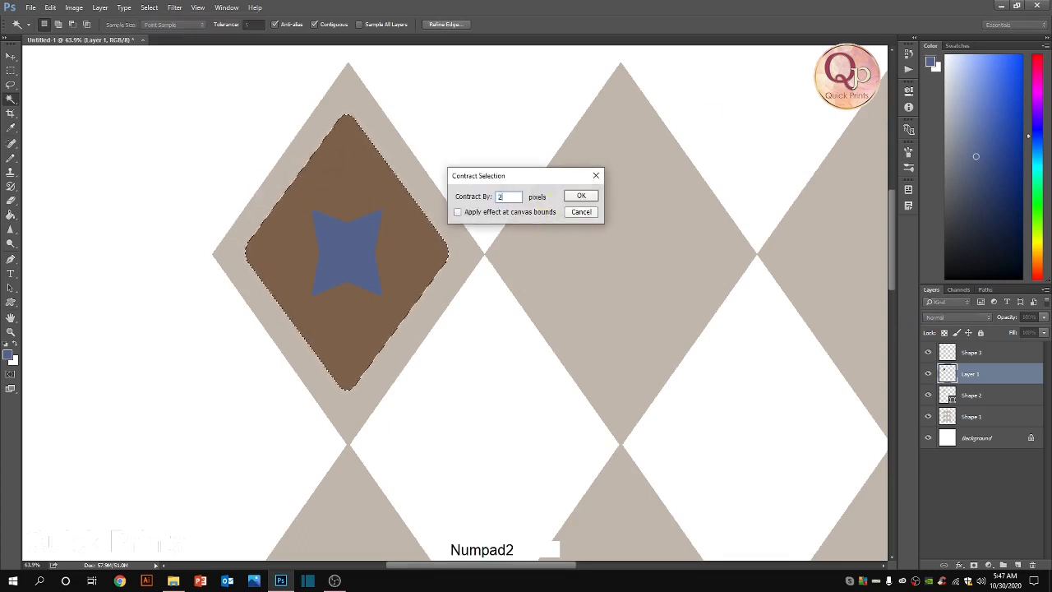
pyautogui.press('Return')
pyautogui.scroll(3, 371, 229)
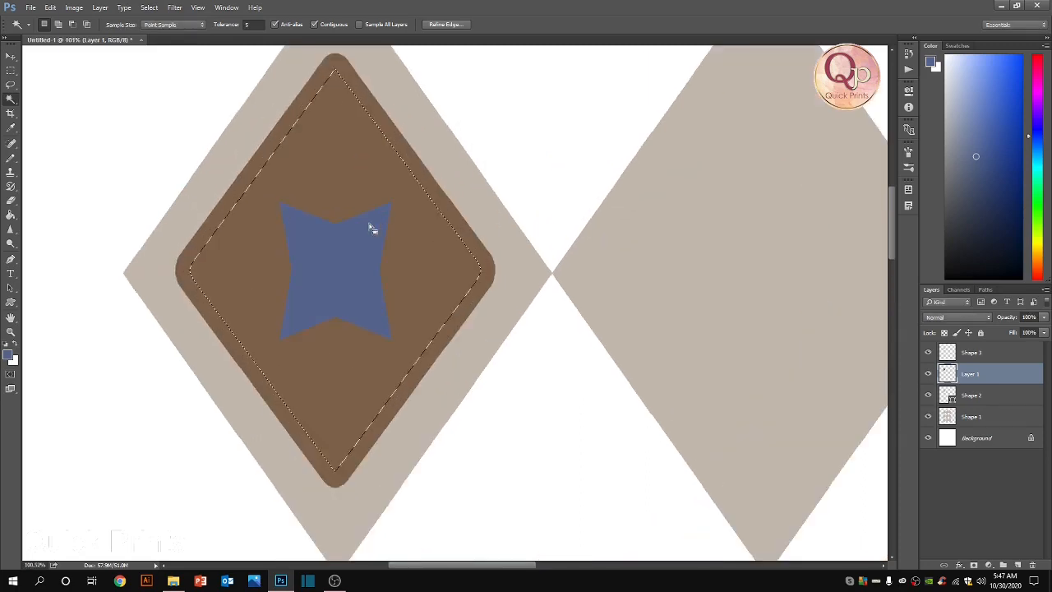
# Step: Contract the diamond selection by another 10 pixels
pyautogui.click(175, 8)
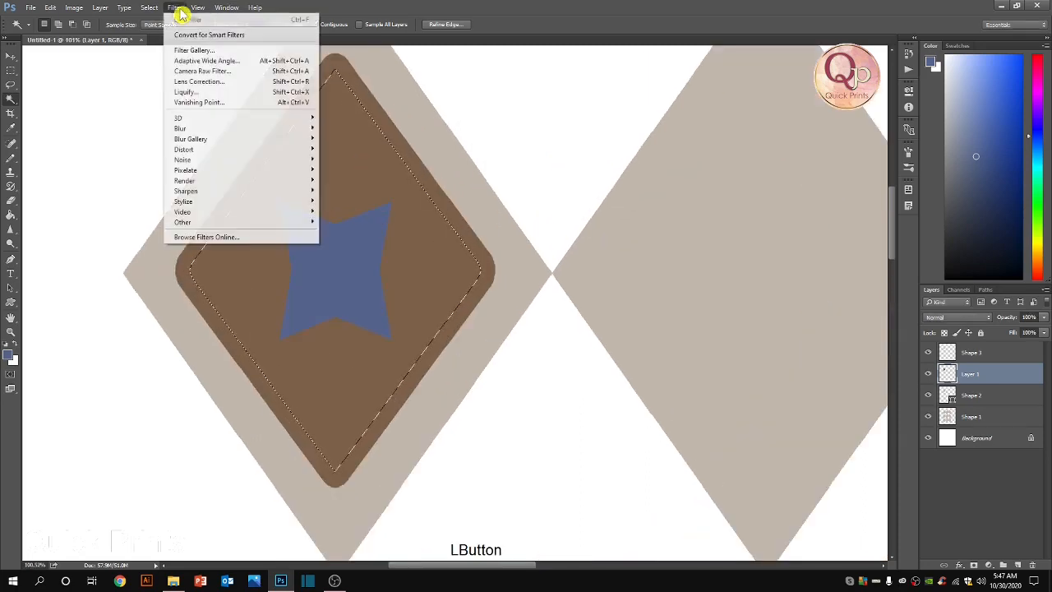
pyautogui.moveTo(149, 8)
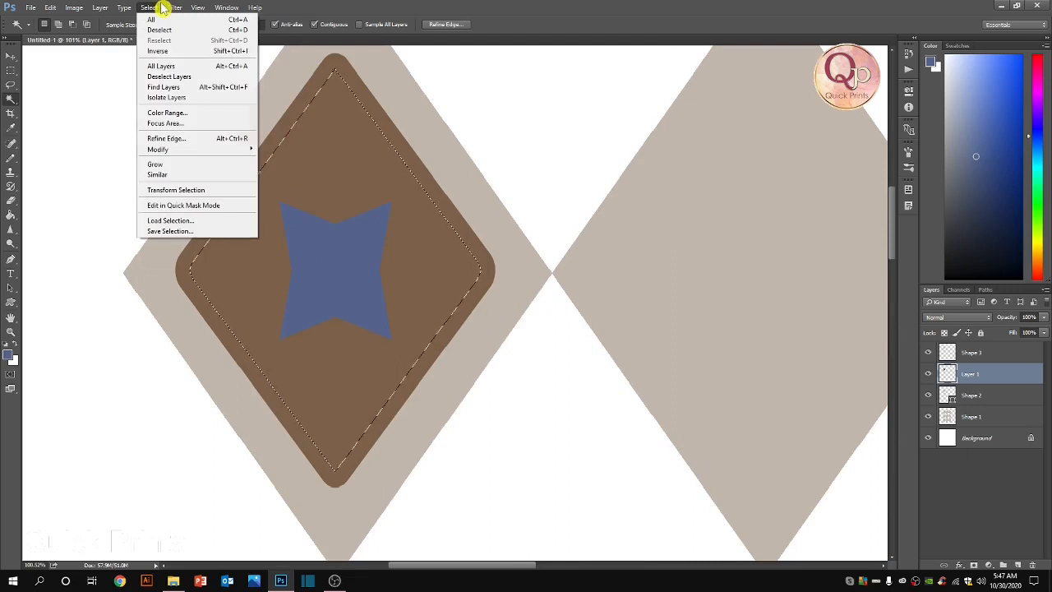
pyautogui.click(179, 158)
pyautogui.click(288, 182)
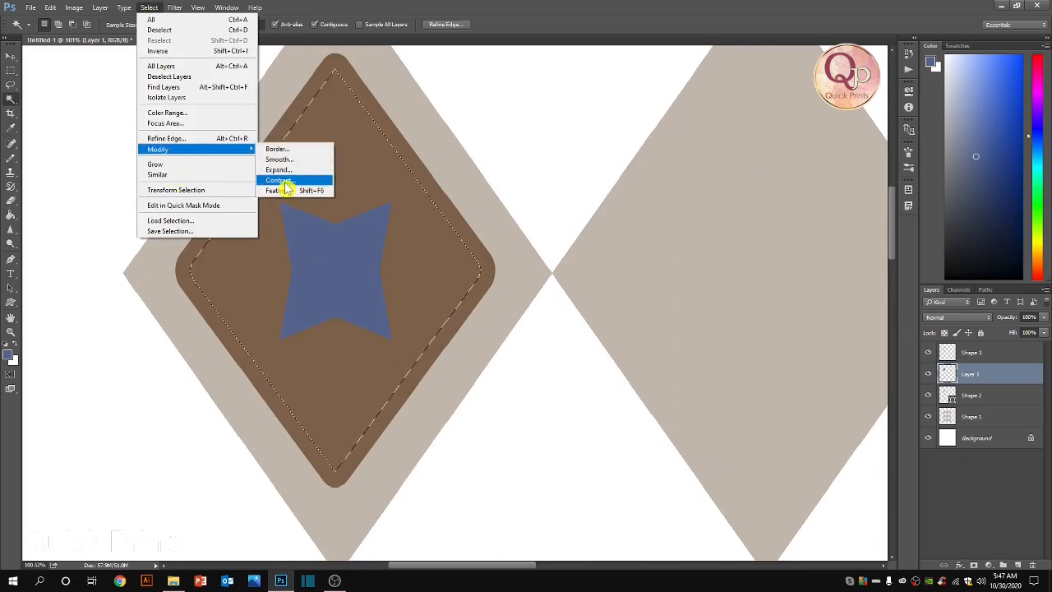
pyautogui.write('10')
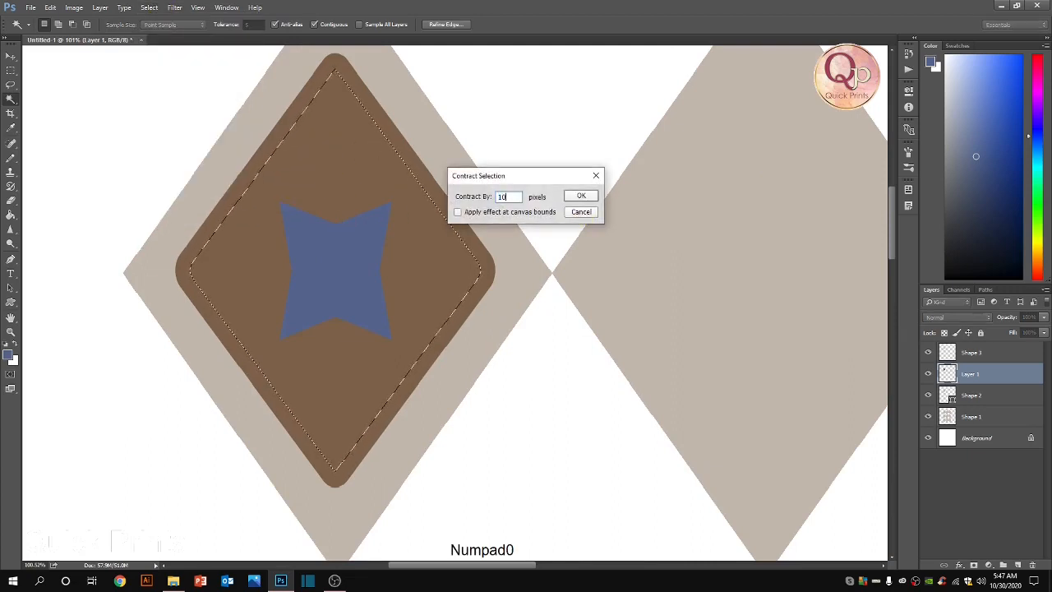
pyautogui.press('Return')
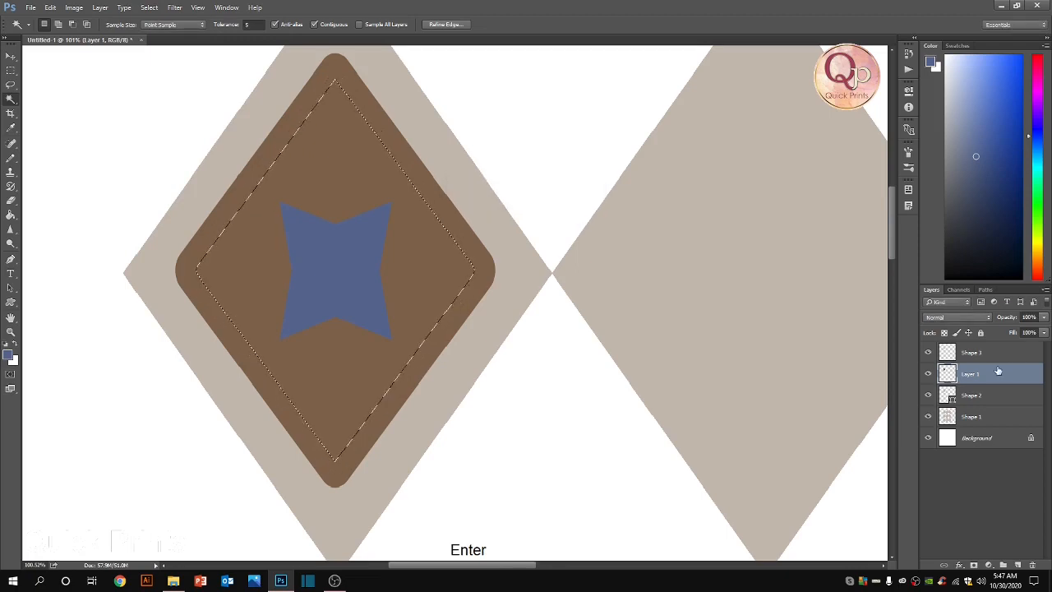
# Step: On a new layer, stroke the diamond selection with a 15 px centred line in the grid's beige #c3b8ae, and deselect
pyautogui.click(1016, 565)
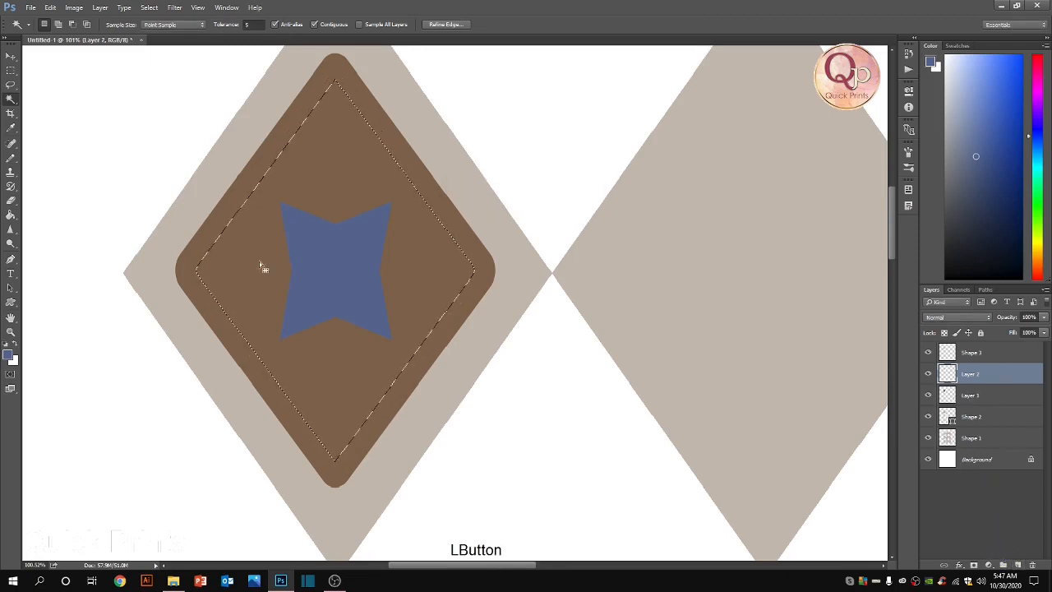
pyautogui.click(50, 7)
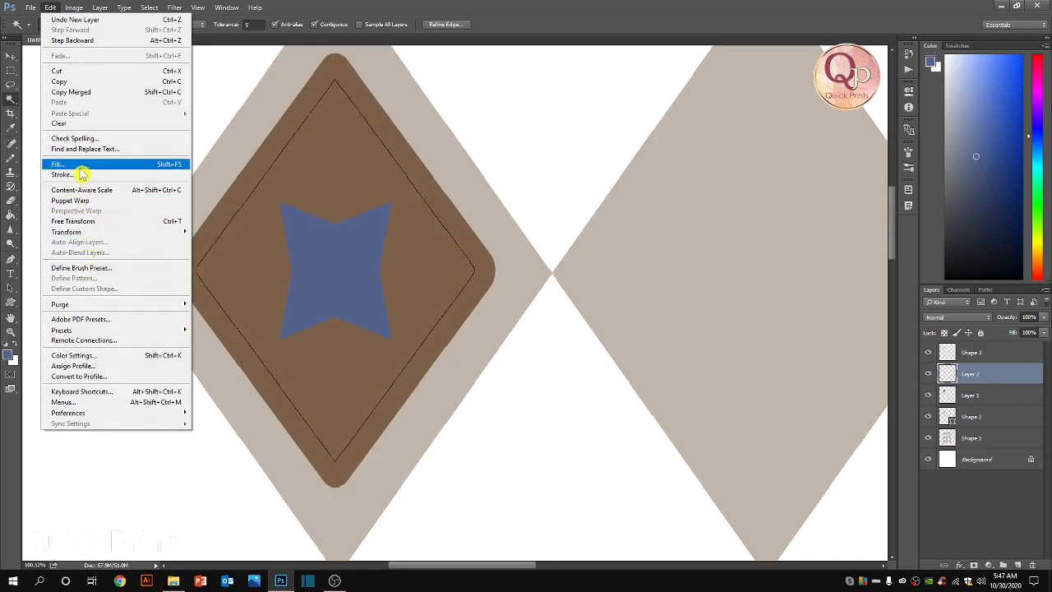
pyautogui.click(77, 174)
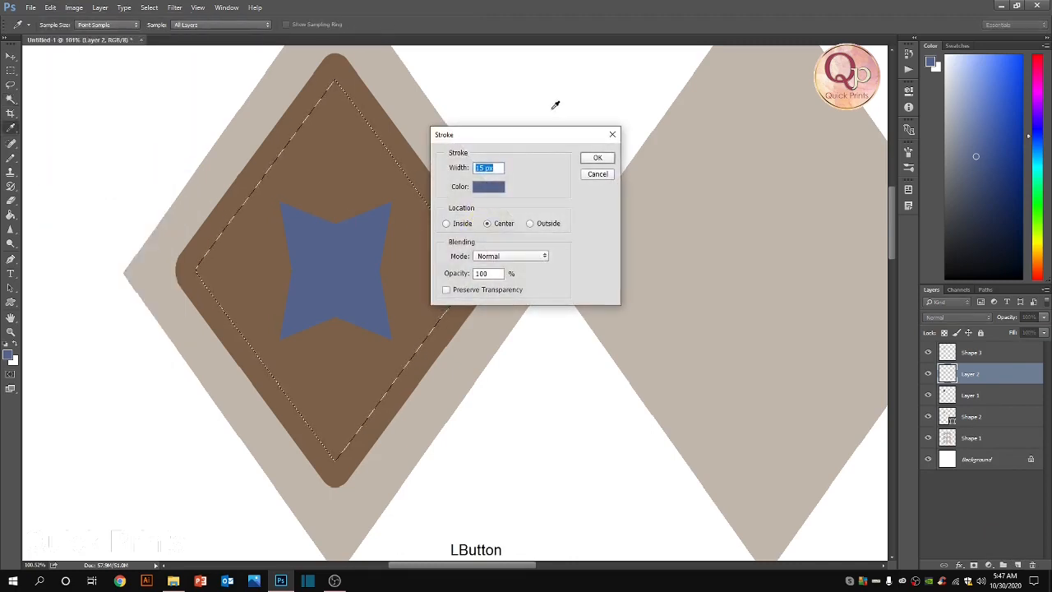
pyautogui.click(502, 329)
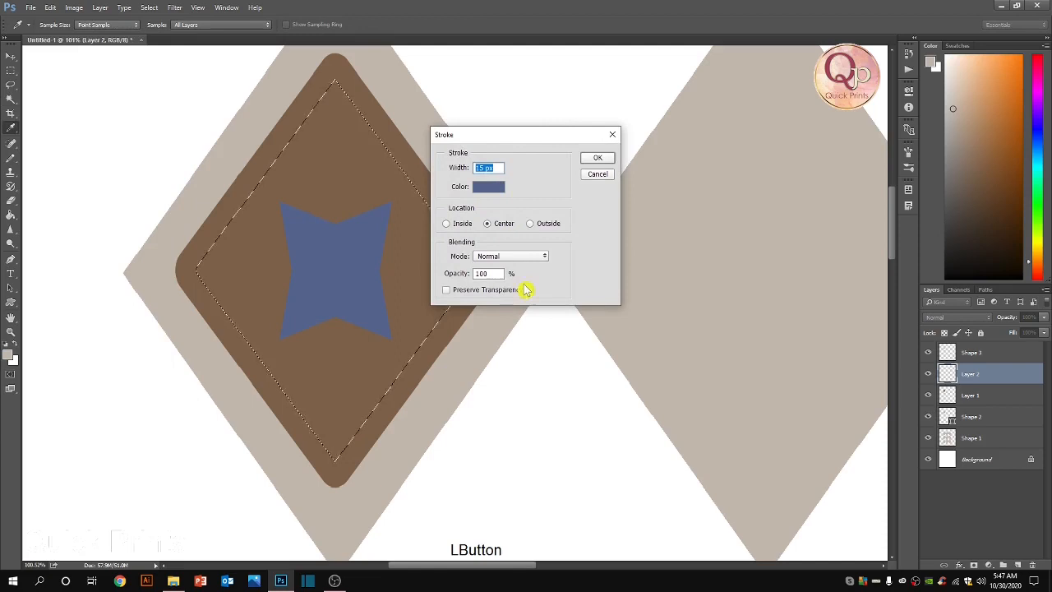
pyautogui.click(493, 188)
pyautogui.click(493, 315)
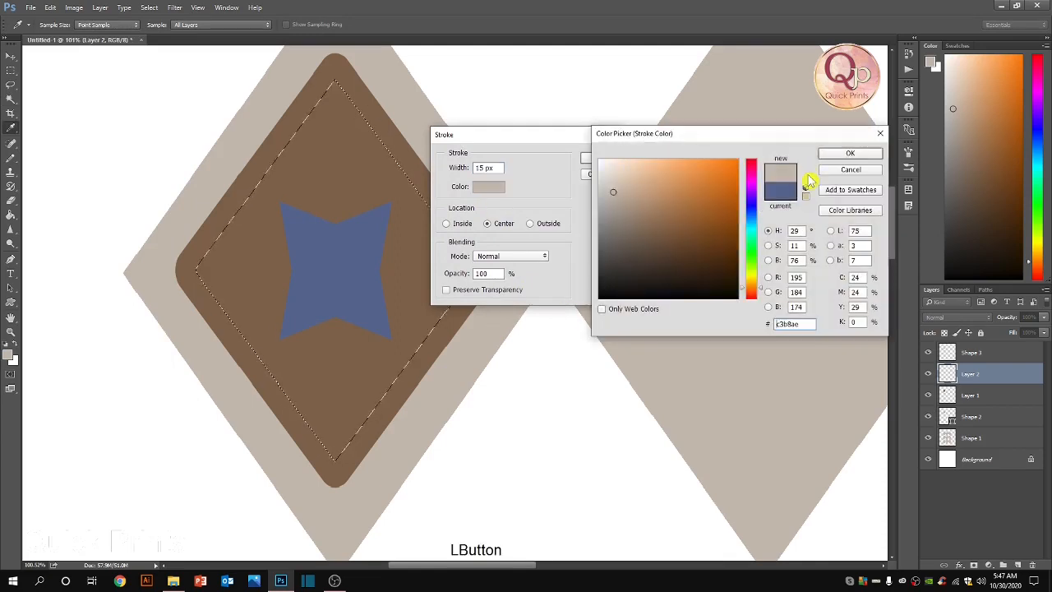
pyautogui.click(849, 153)
pyautogui.click(588, 156)
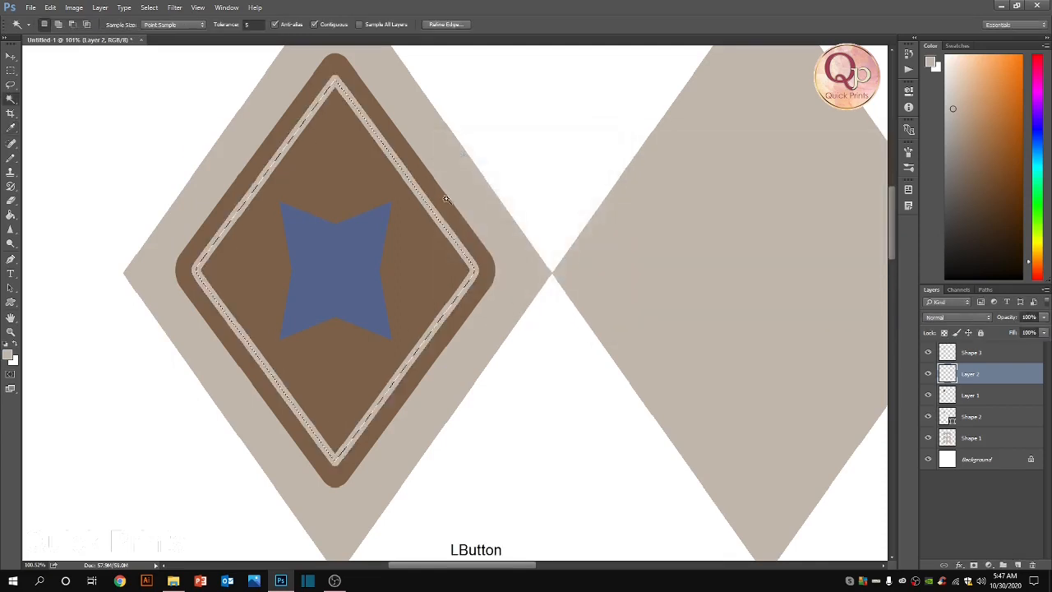
pyautogui.hotkey('ctrl', 'd')
pyautogui.scroll(-3, 445, 199)
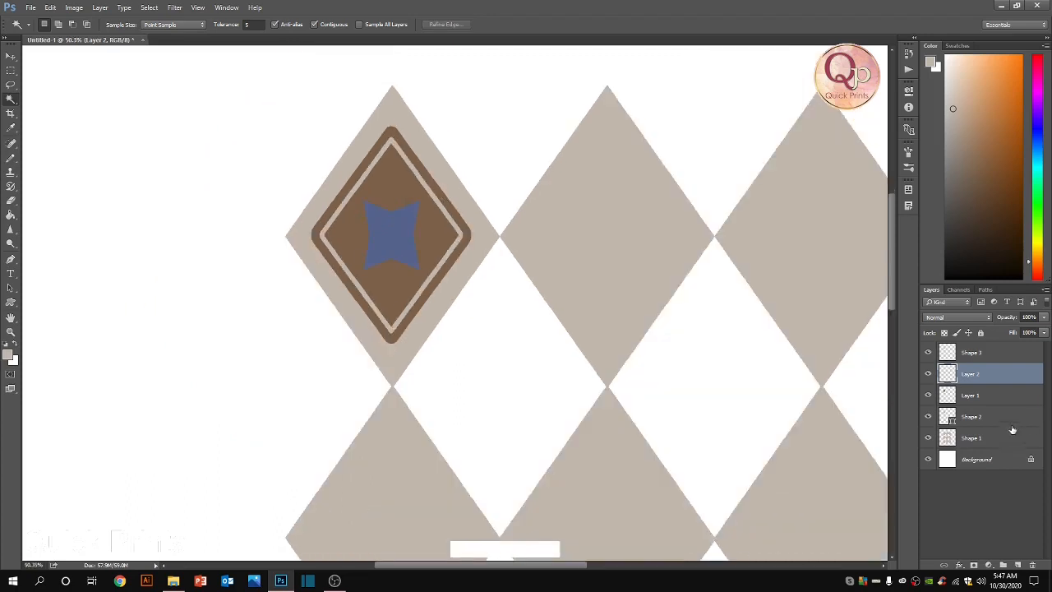
# Step: Set the foreground colour to bright turquoise #00dcd4
pyautogui.click(997, 398)
pyautogui.click(9, 355)
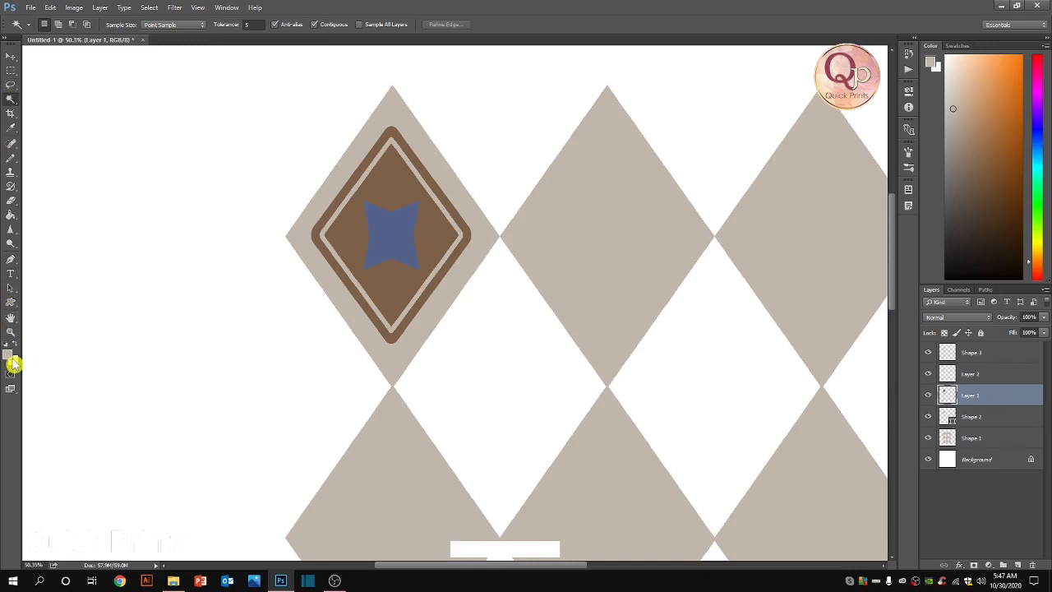
pyautogui.moveTo(752, 283); pyautogui.dragTo(755, 224)
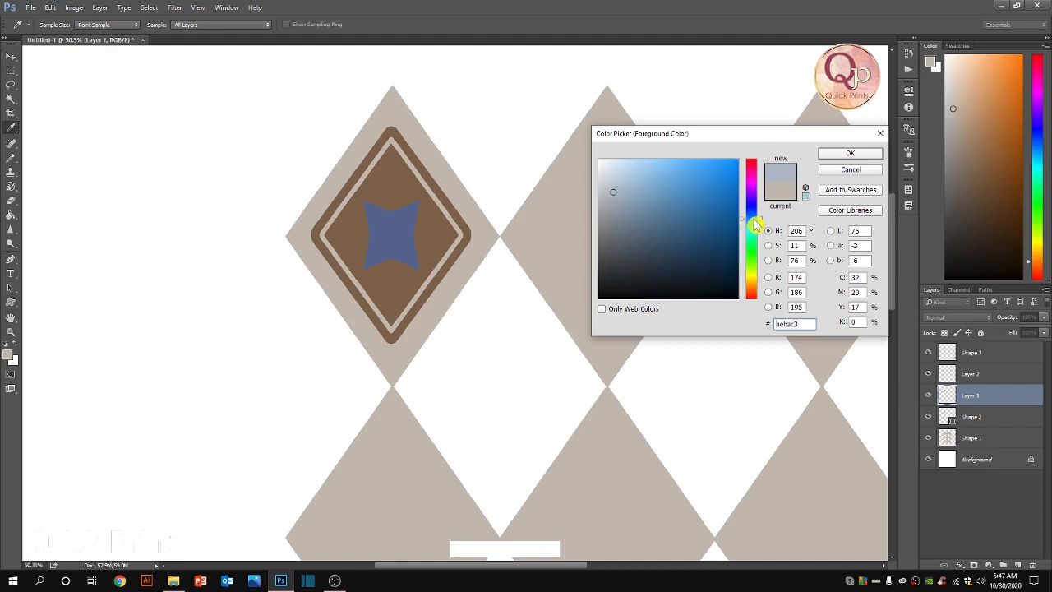
pyautogui.click(727, 199)
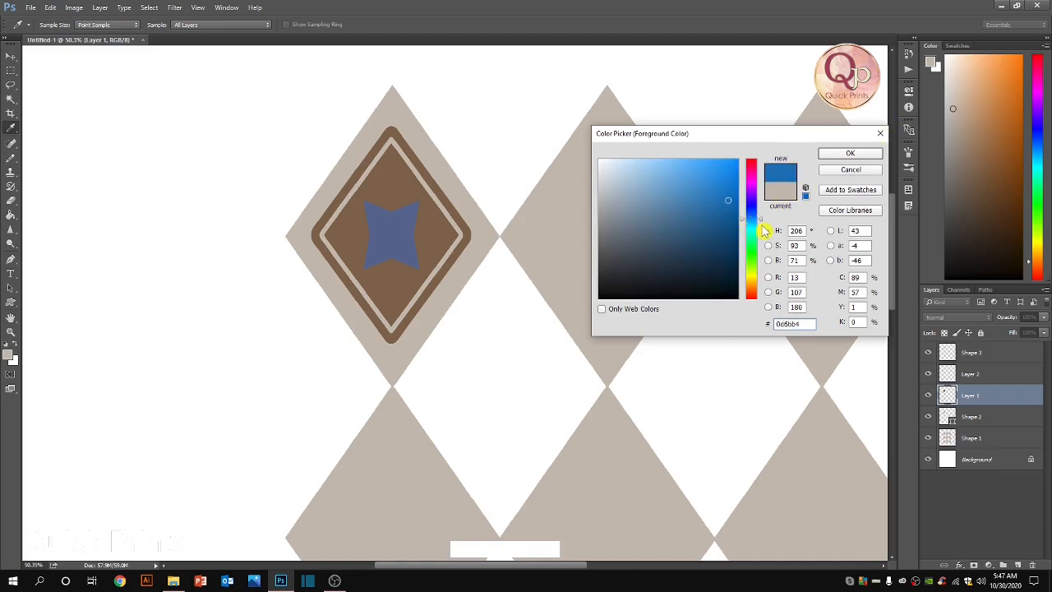
pyautogui.click(754, 233)
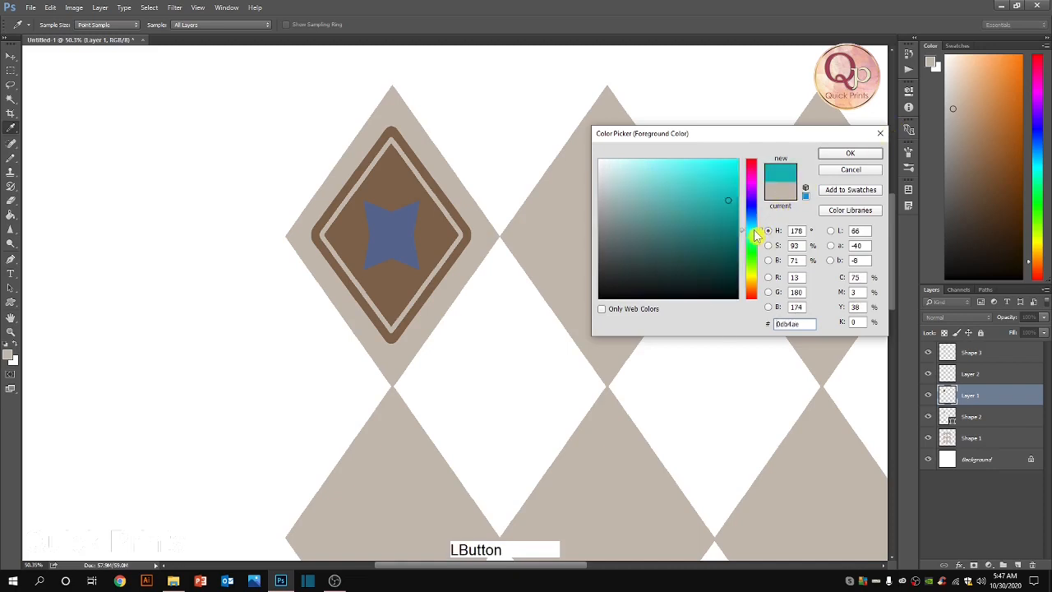
pyautogui.moveTo(725, 239); pyautogui.dragTo(747, 177)
pyautogui.click(850, 154)
# Step: Select the four-pointed shape on the Shape 3 layer with the Magic Wand and fill it with the turquoise foreground colour
pyautogui.press('w')
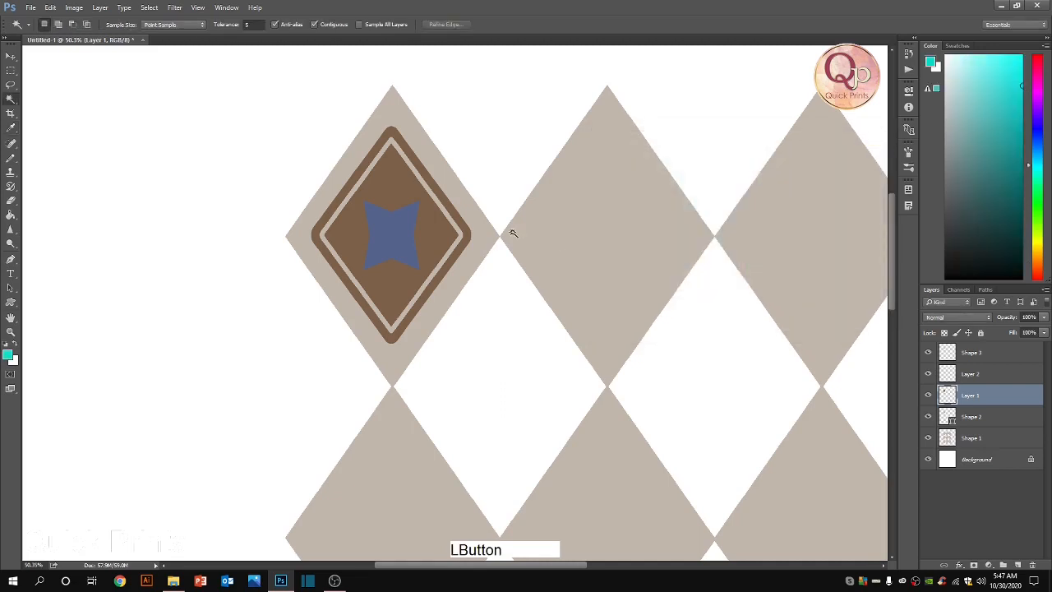
pyautogui.keyDown('ctrl'); pyautogui.rightClick(383, 255); pyautogui.keyUp('ctrl')
pyautogui.keyDown('ctrl'); pyautogui.click(402, 259); pyautogui.keyUp('ctrl')
pyautogui.click(393, 247)
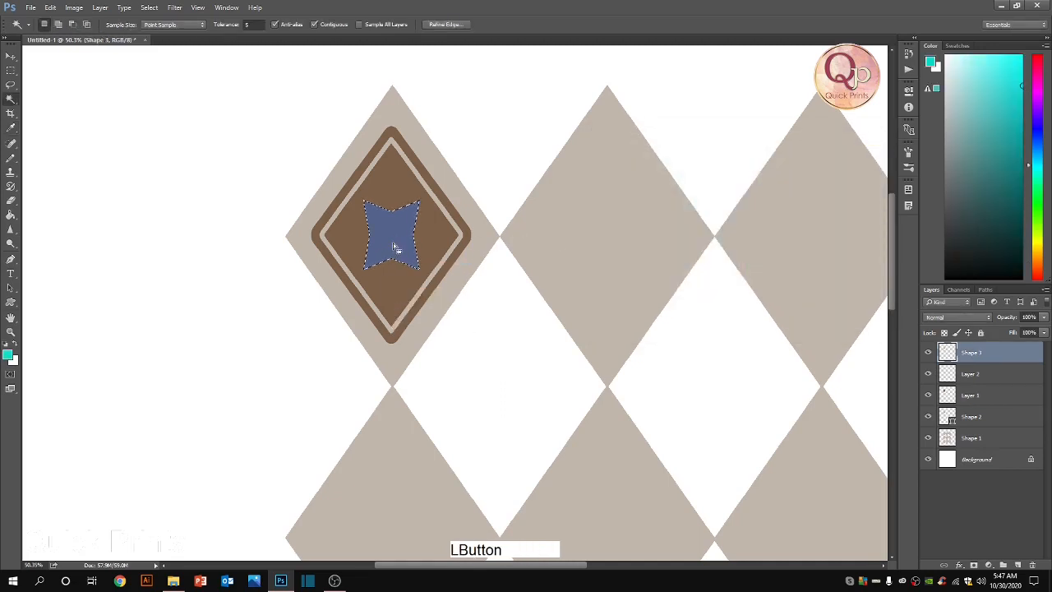
pyautogui.press('g')
pyautogui.click(393, 246)
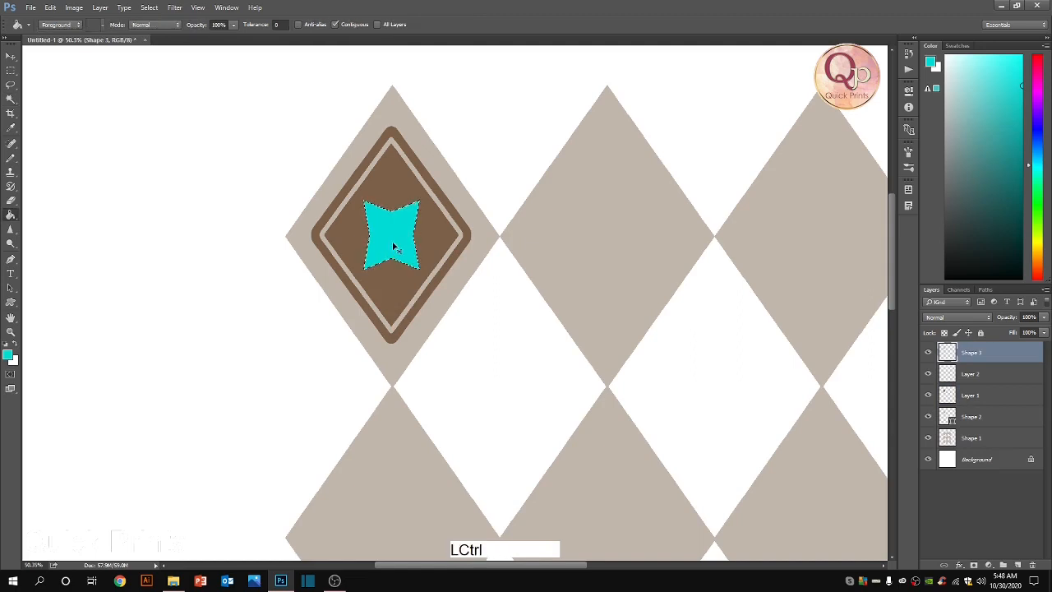
# Step: Make Layer 1 active and set the foreground colour to blue #546be5
pyautogui.keyDown('ctrl'); pyautogui.rightClick(451, 237); pyautogui.keyUp('ctrl')
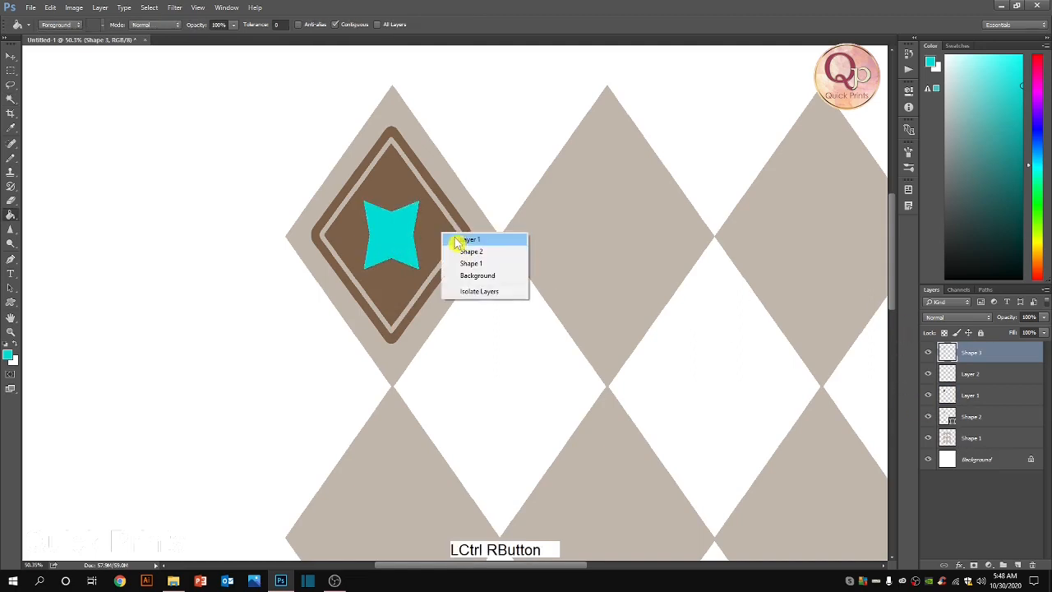
pyautogui.keyDown('ctrl'); pyautogui.click(466, 239); pyautogui.keyUp('ctrl')
pyautogui.click(3, 354)
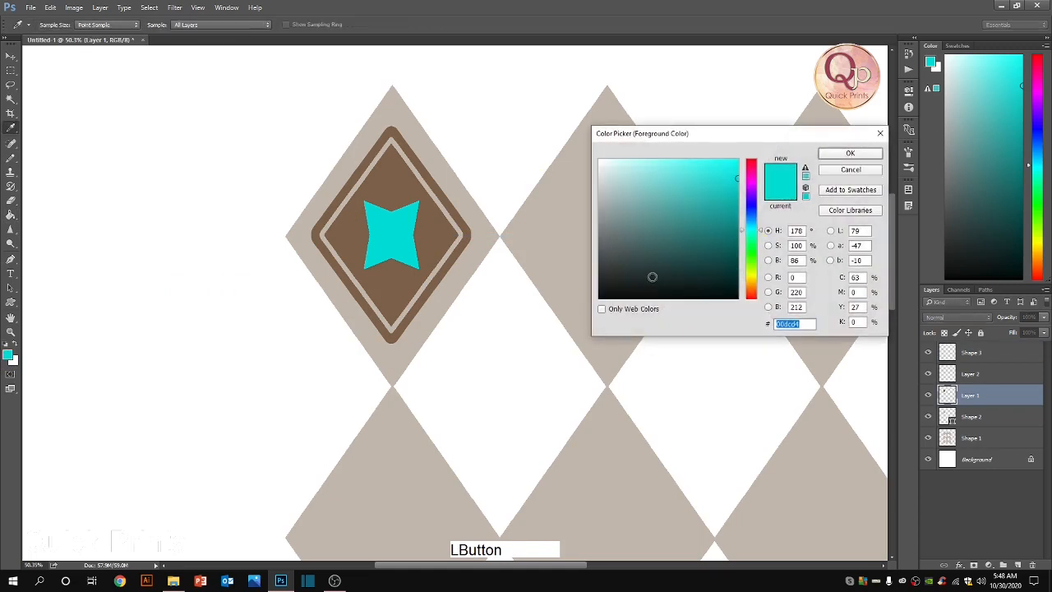
pyautogui.moveTo(652, 274); pyautogui.dragTo(750, 210)
pyautogui.click(687, 171)
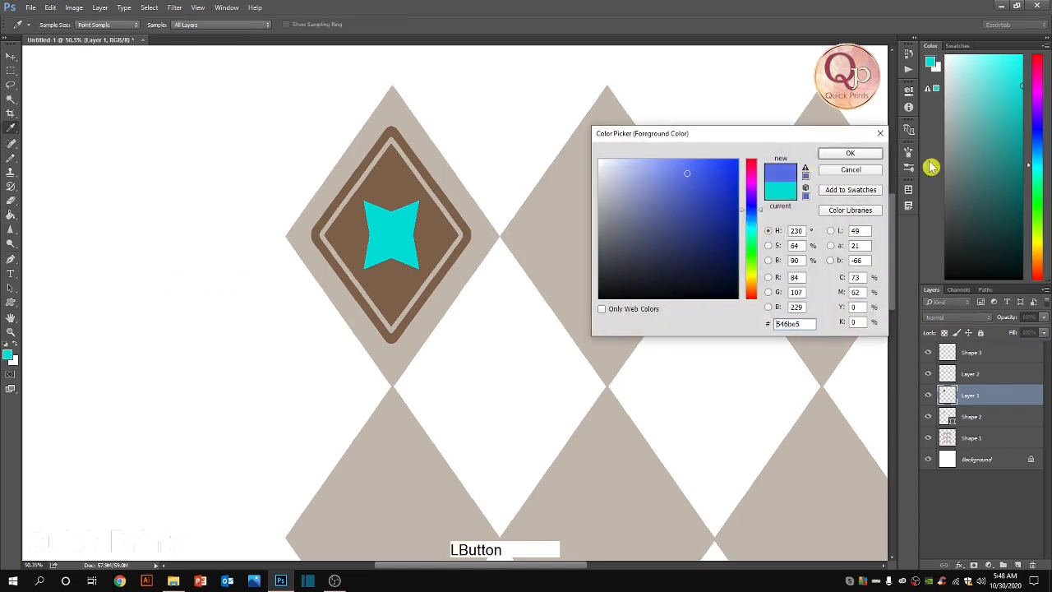
pyautogui.click(874, 155)
# Step: Fill the brown rounded diamond on Layer 1 with the blue foreground colour using the Paint Bucket
pyautogui.press('g')
pyautogui.keyDown('ctrl'); pyautogui.rightClick(451, 237); pyautogui.keyUp('ctrl')
pyautogui.keyDown('ctrl'); pyautogui.click(444, 239); pyautogui.keyUp('ctrl')
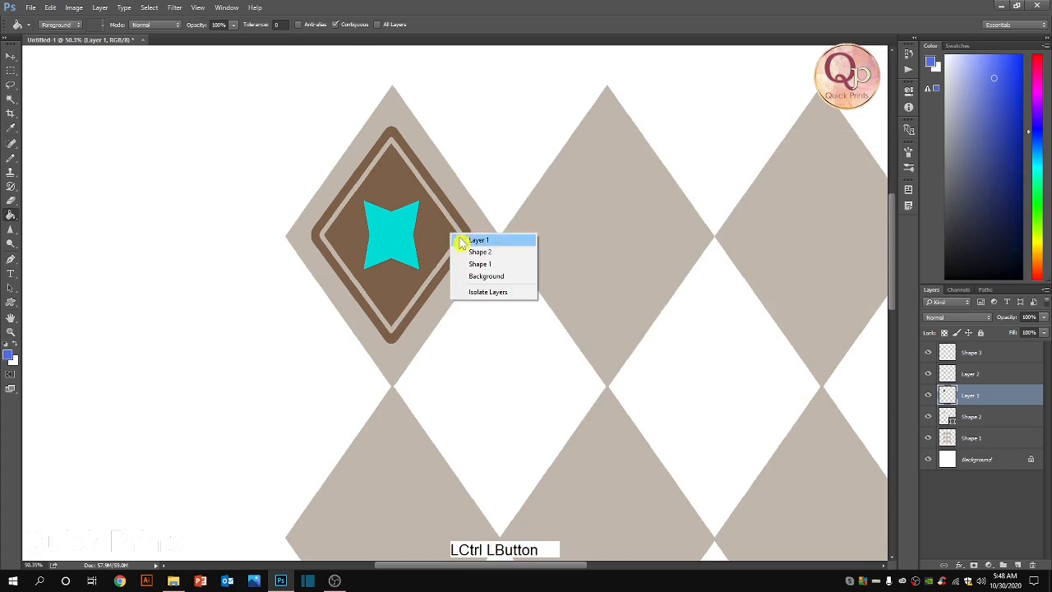
pyautogui.click(434, 235)
pyautogui.scroll(2, 436, 238)
pyautogui.scroll(1, 437, 242)
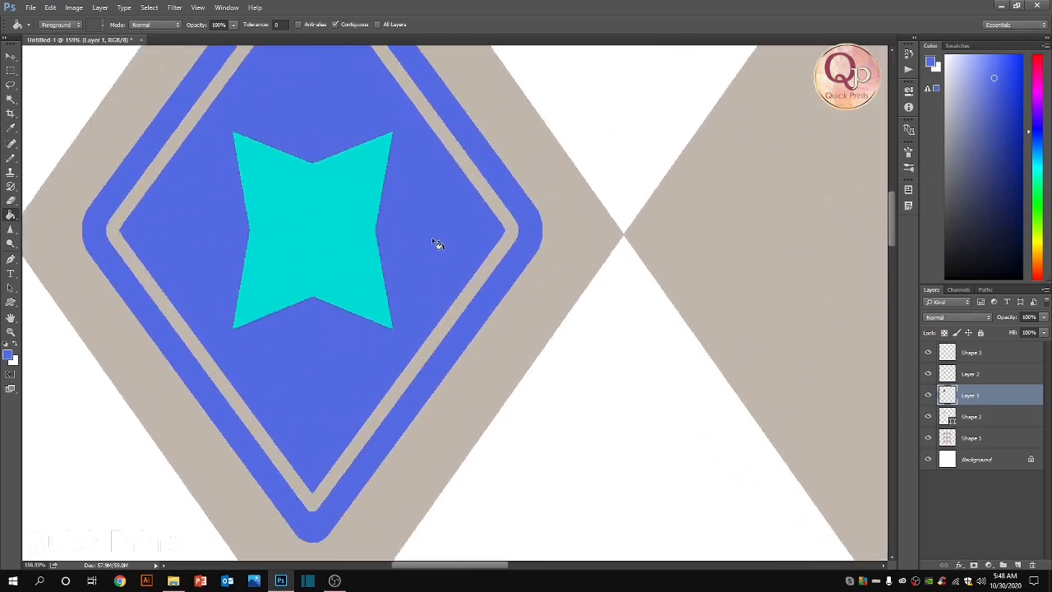
pyautogui.scroll(-5, 439, 244)
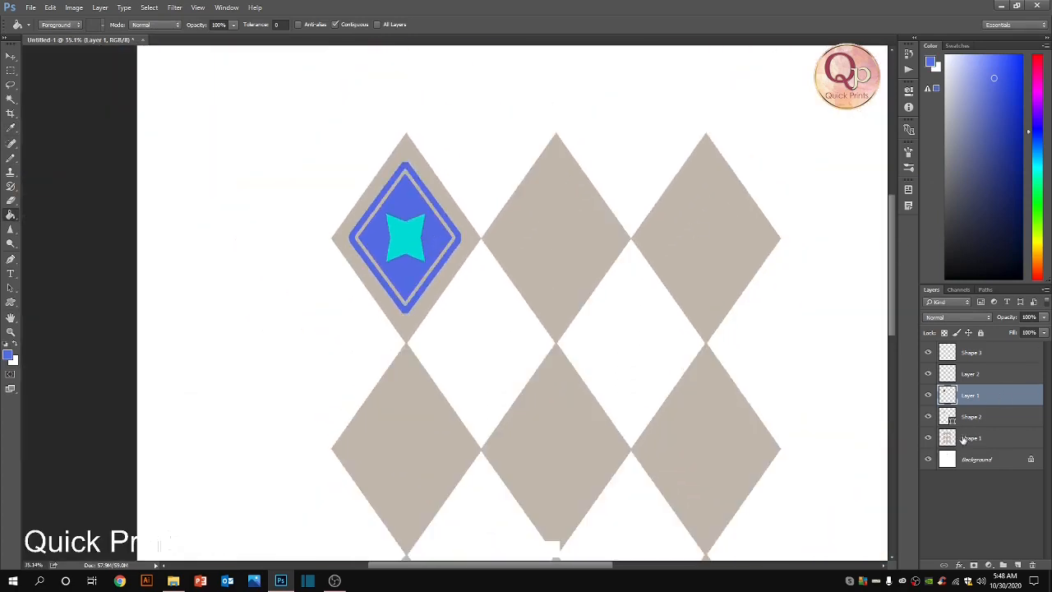
# Step: Group the Shape 3, Layer 2, Layer 1 and Shape 2 layers into a single motif group and check its contents by toggling its visibility
pyautogui.click(972, 420)
pyautogui.keyDown('shift'); pyautogui.click(975, 358); pyautogui.keyUp('shift')
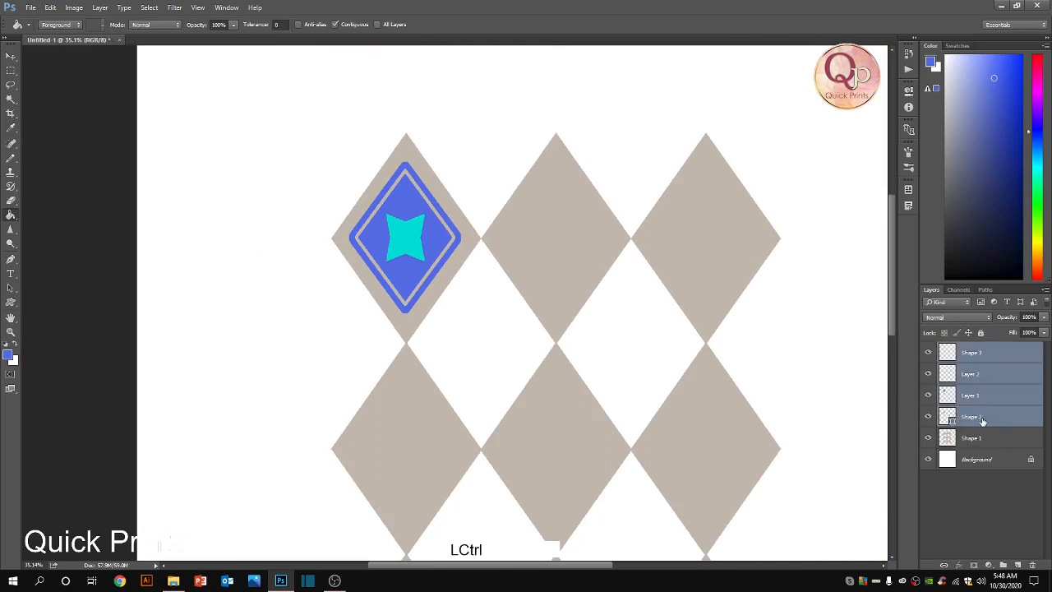
pyautogui.hotkey('ctrl', 'g')
pyautogui.click(928, 348)
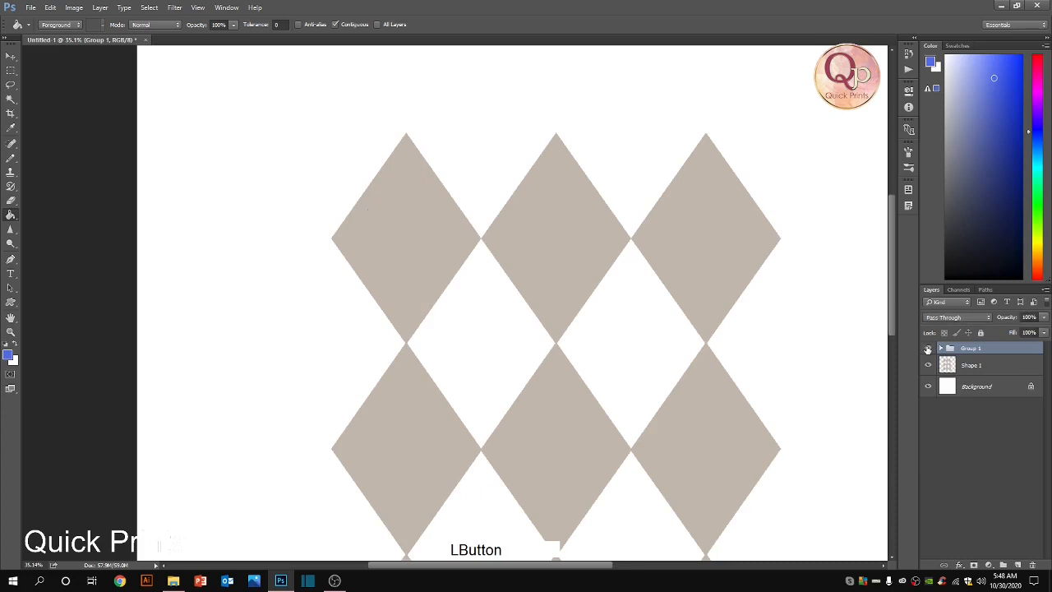
pyautogui.click(928, 349)
pyautogui.hotkey('ctrl', 'g')
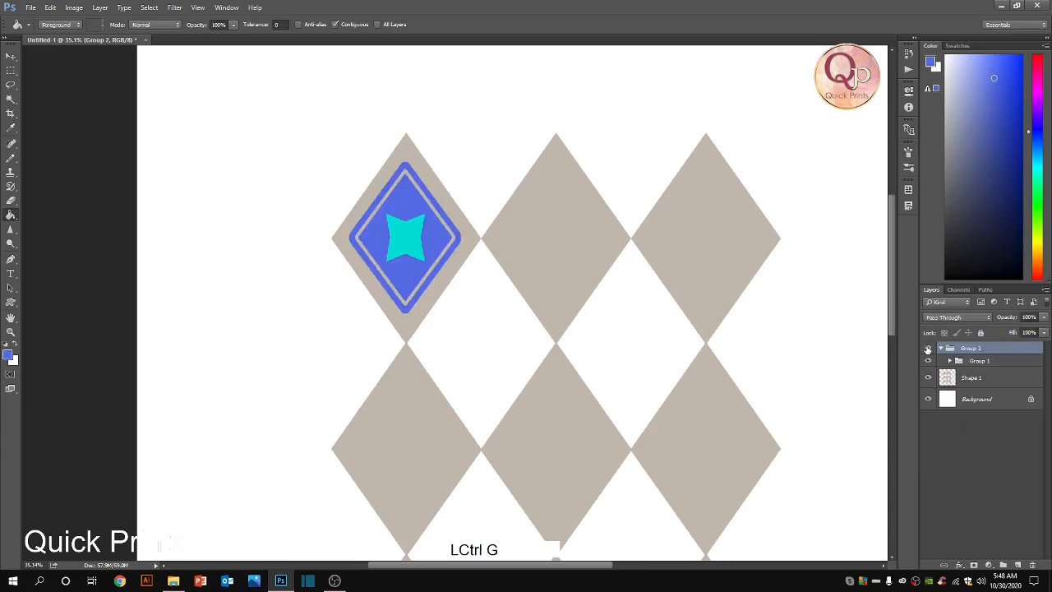
pyautogui.hotkey('ctrl', 'alt', 'z')
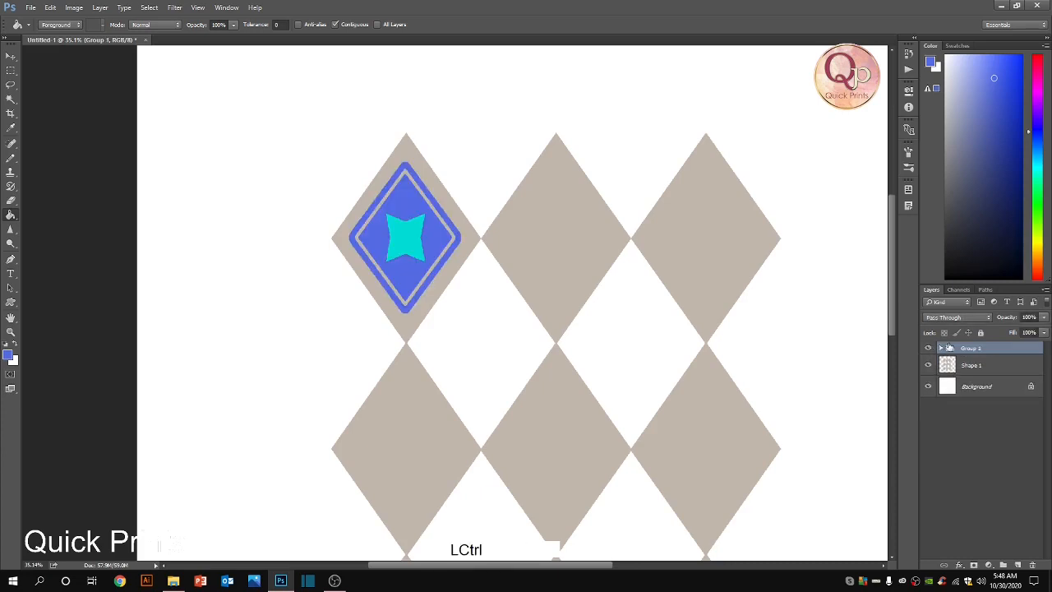
# Step: Duplicate the motif group twice within the same document, keeping the suggested names
pyautogui.rightClick(1004, 352)
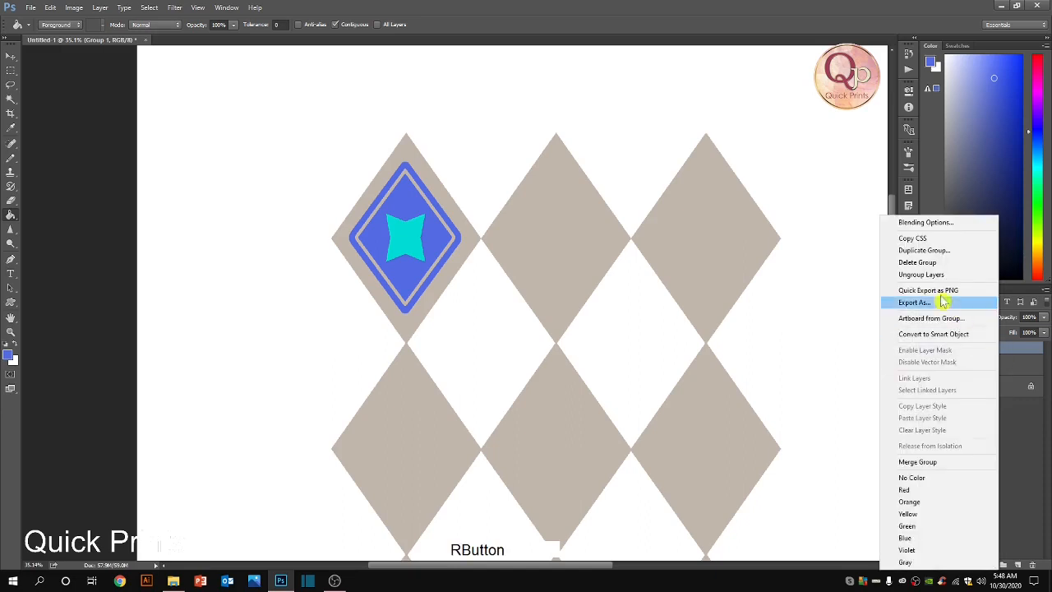
pyautogui.click(930, 255)
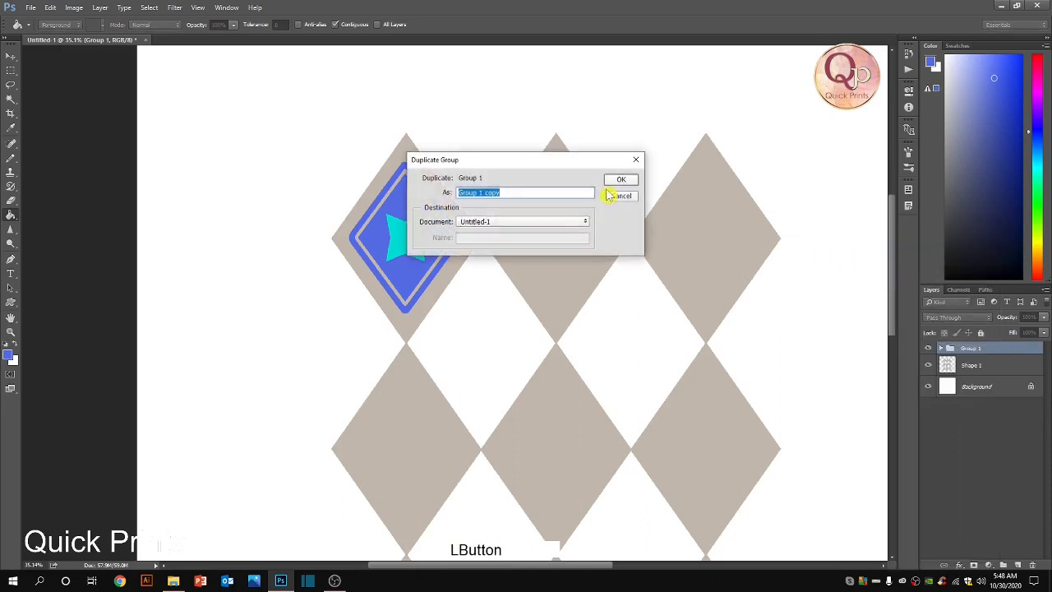
pyautogui.click(611, 182)
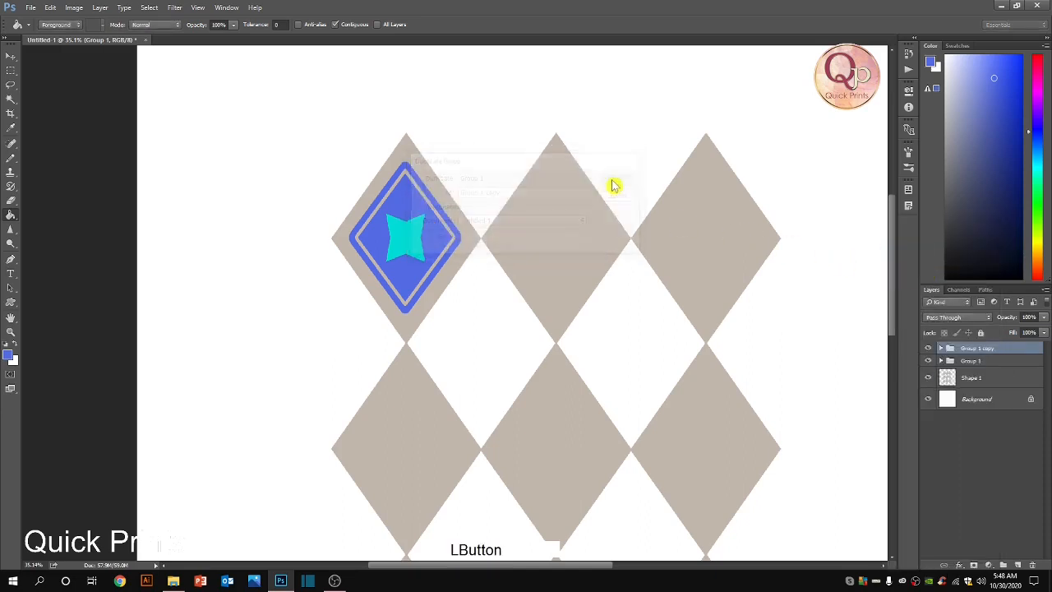
pyautogui.rightClick(1010, 354)
pyautogui.click(929, 256)
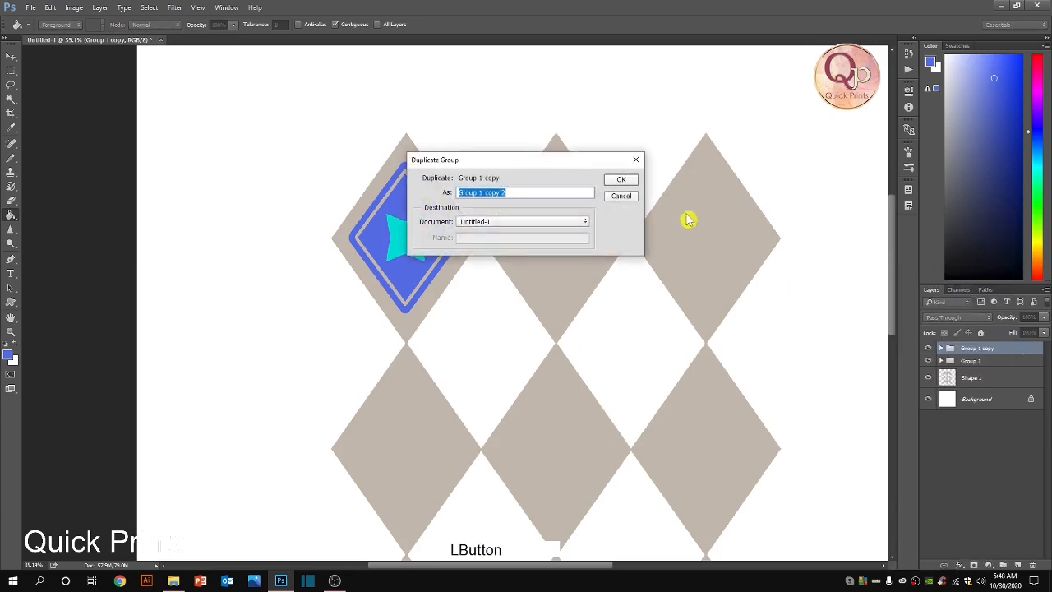
pyautogui.click(623, 181)
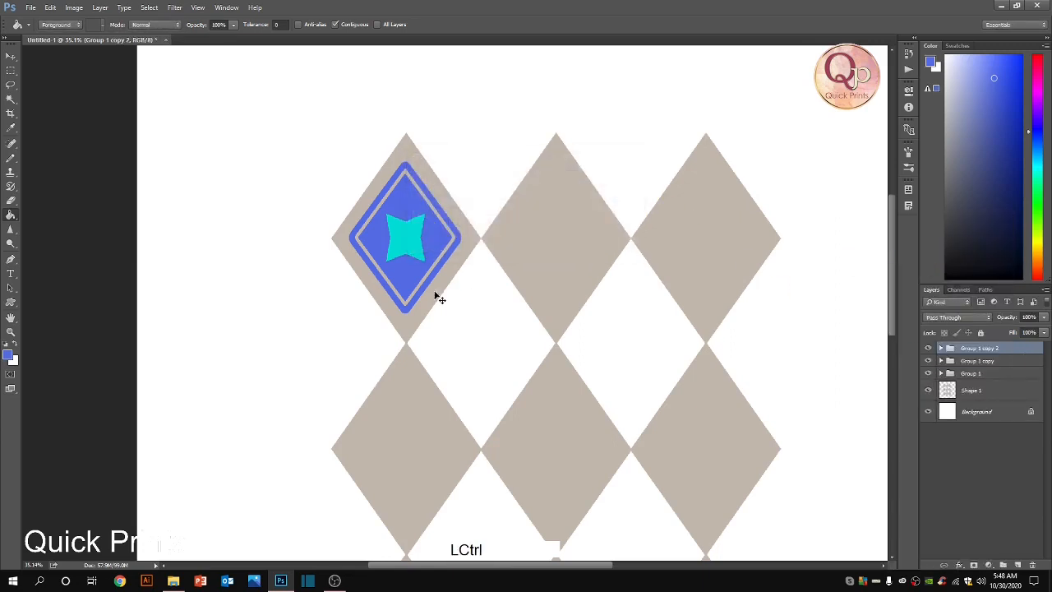
# Step: Move the Group 1 copy 2 motif horizontally onto the middle beige diamond of the first row
pyautogui.hotkey('ctrl', 't')
pyautogui.moveTo(420, 288); pyautogui.dragTo(572, 287)
pyautogui.press('Return')
pyautogui.press('g')
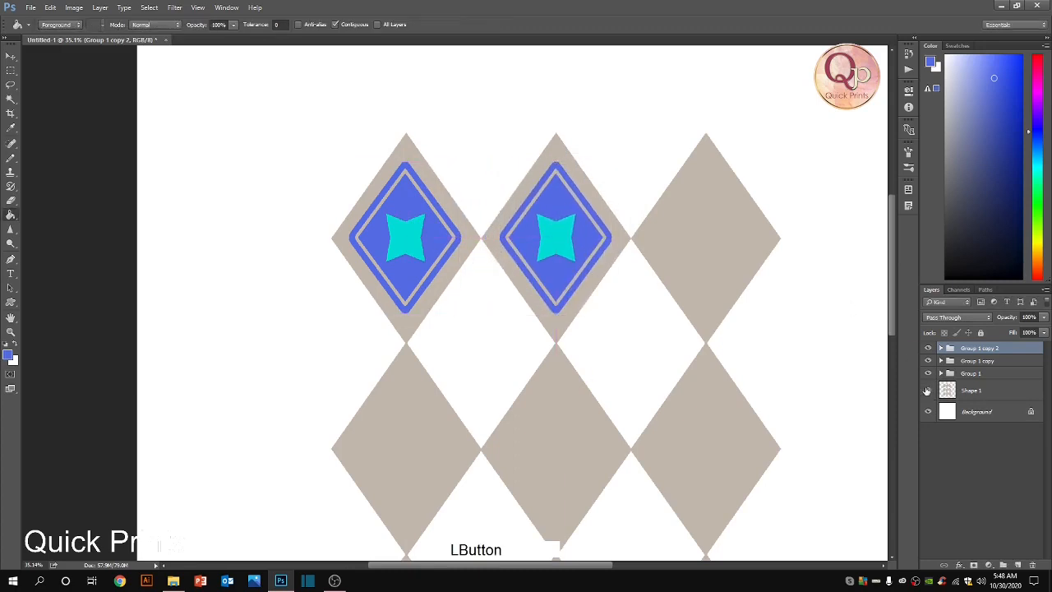
# Step: Move the Group 1 copy motif onto the third beige diamond of the first row
pyautogui.click(1026, 360)
pyautogui.hotkey('ctrl', 't')
pyautogui.moveTo(422, 272); pyautogui.dragTo(723, 280)
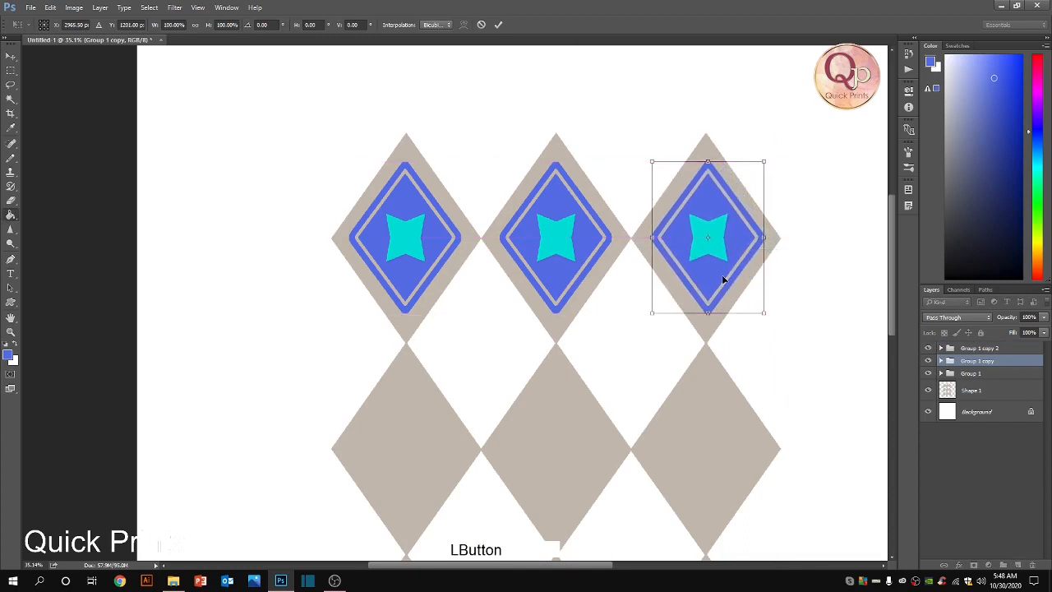
pyautogui.press('Return')
# Step: Group the three motif groups of the first row together
pyautogui.click(1007, 372)
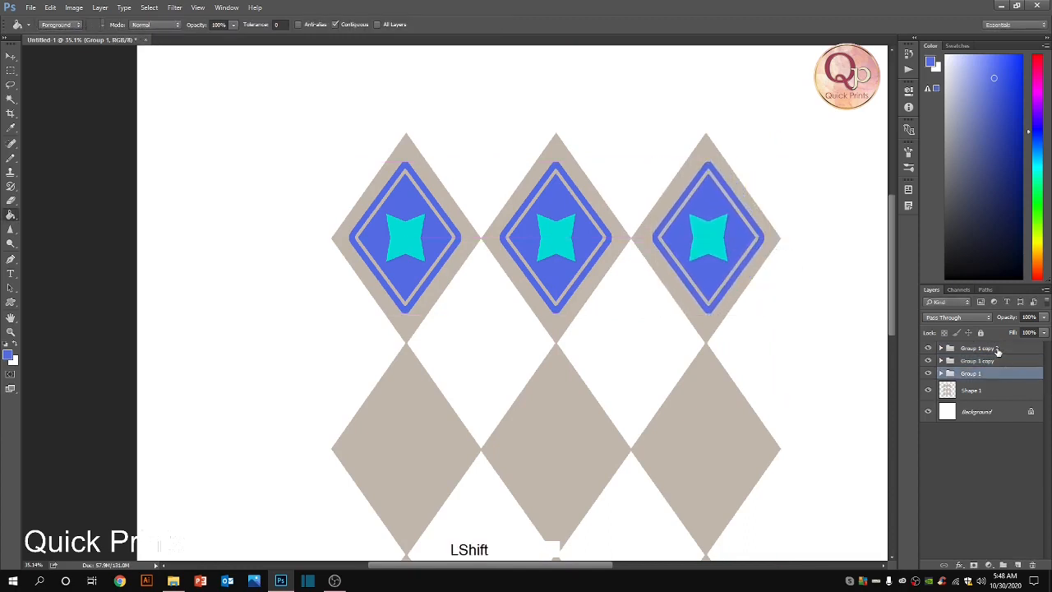
pyautogui.keyDown('shift'); pyautogui.click(996, 349); pyautogui.keyUp('shift')
pyautogui.hotkey('ctrl', 'g')
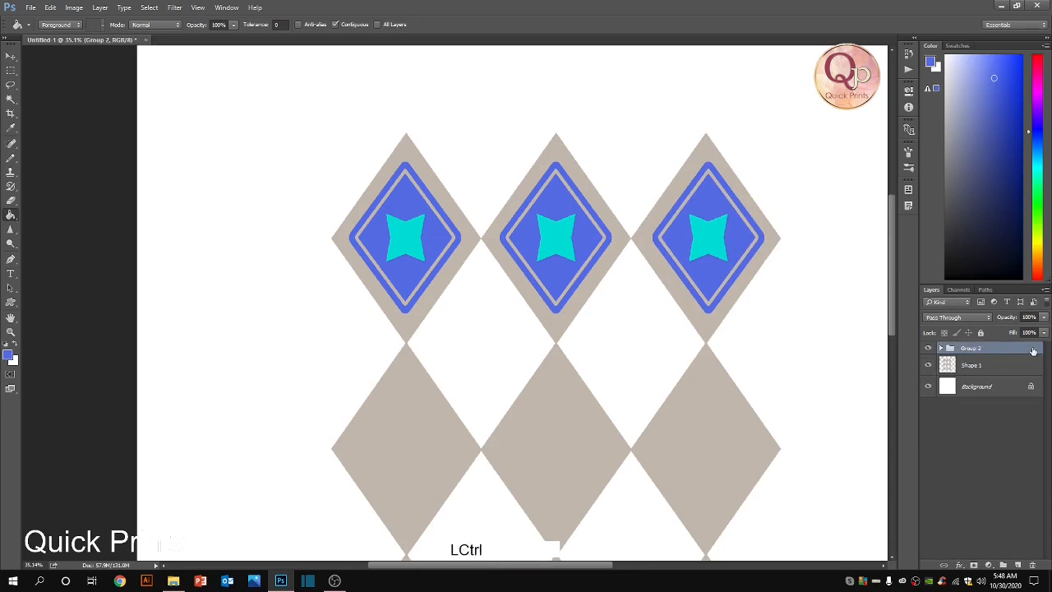
# Step: Duplicate the row group and move the copy straight down onto the second row of beige diamonds
pyautogui.rightClick(1033, 351)
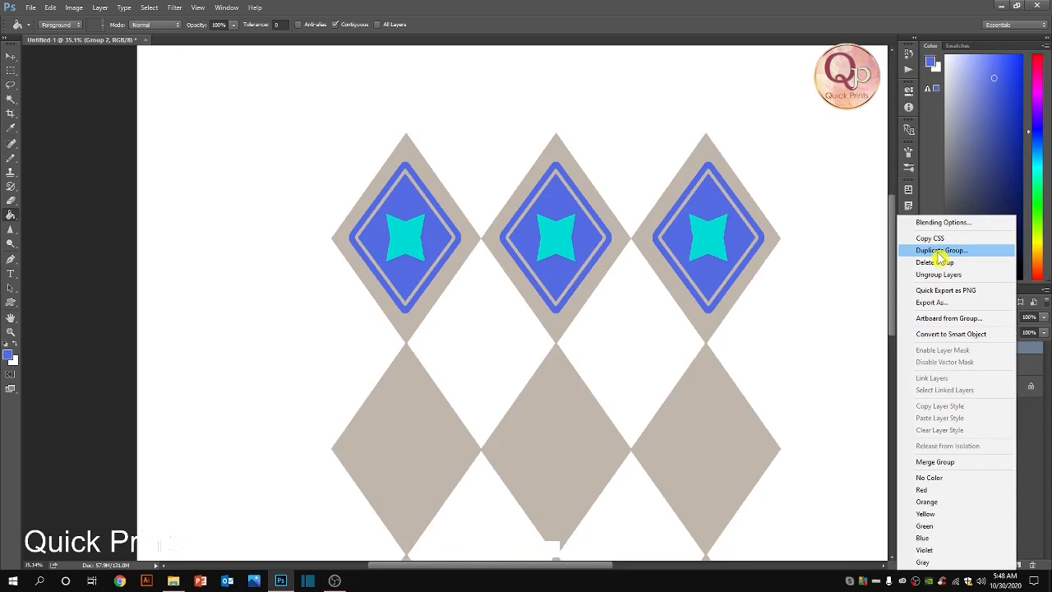
pyautogui.click(934, 253)
pyautogui.click(627, 190)
pyautogui.hotkey('ctrl', 't')
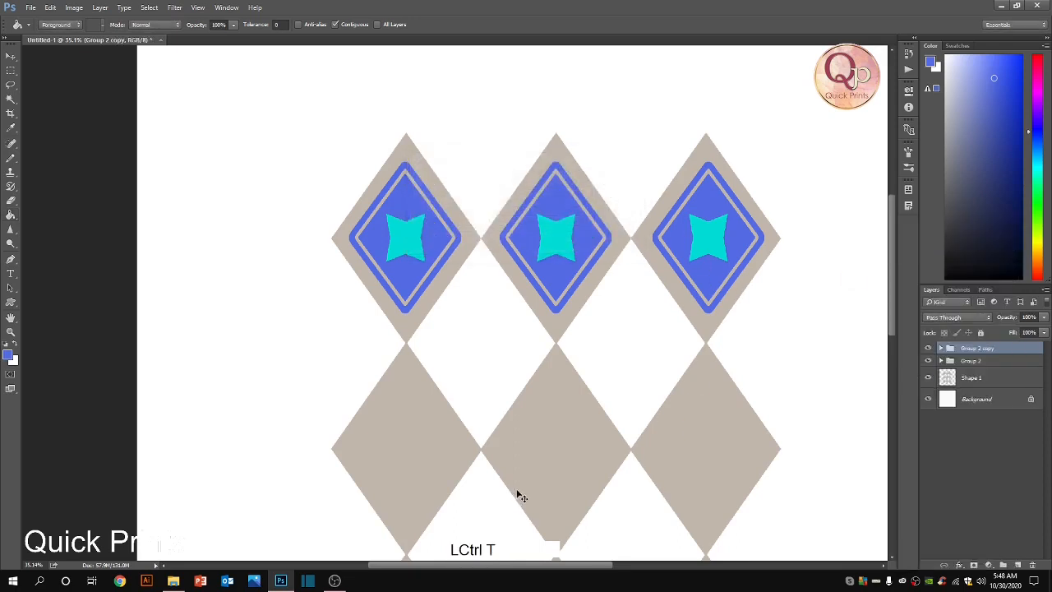
pyautogui.moveTo(544, 302); pyautogui.dragTo(543, 510)
pyautogui.doubleClick(543, 510)
pyautogui.scroll(-3, 533, 239)
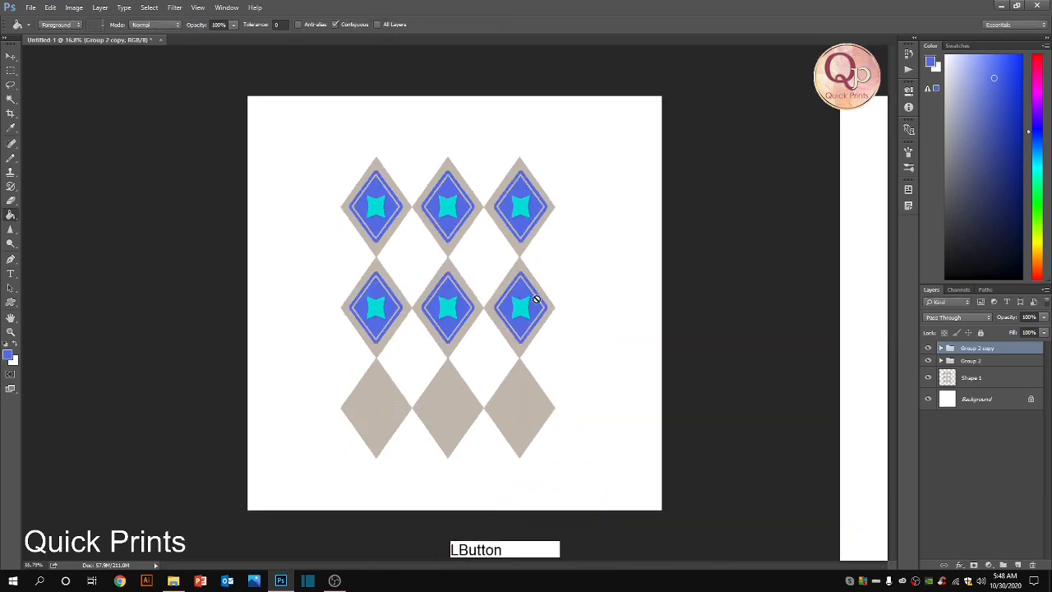
# Step: Duplicate the second-row group and move the new copy down onto the third row of beige diamonds
pyautogui.scroll(3, 533, 306)
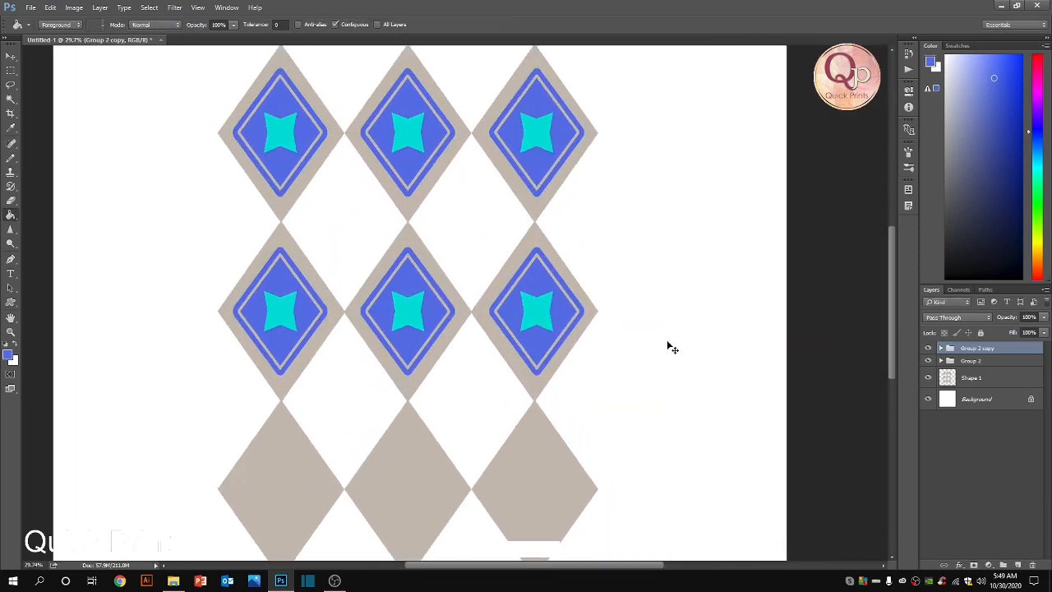
pyautogui.rightClick(972, 349)
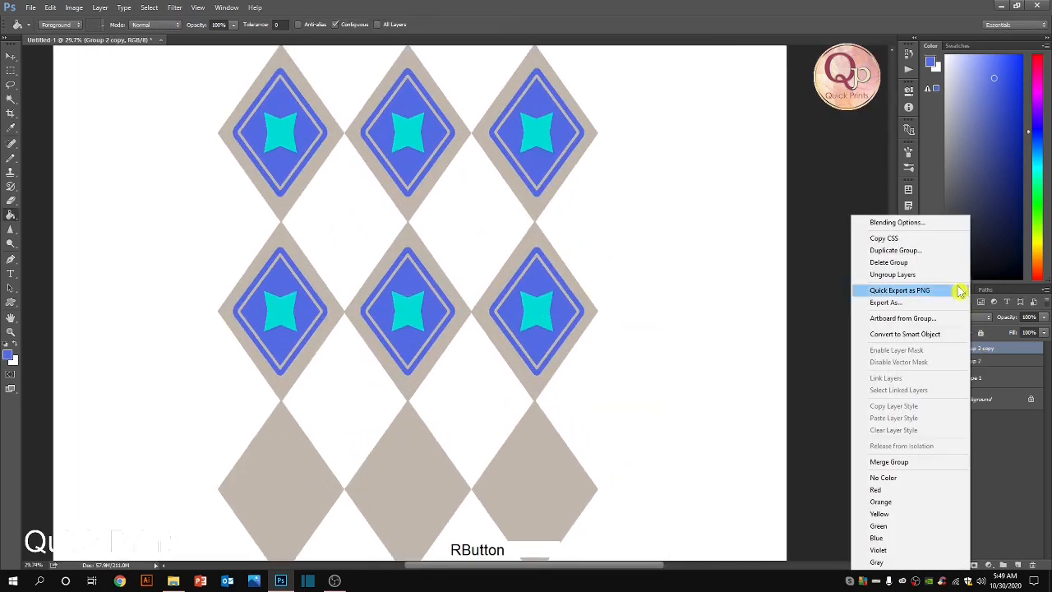
pyautogui.click(904, 251)
pyautogui.click(621, 180)
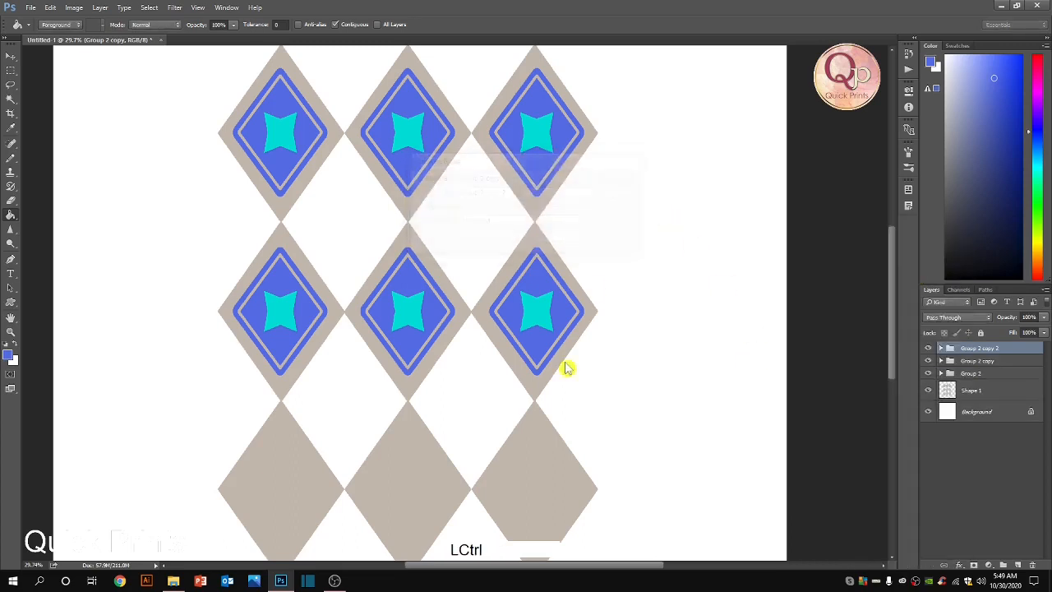
pyautogui.hotkey('ctrl', 't')
pyautogui.moveTo(488, 314); pyautogui.dragTo(499, 483)
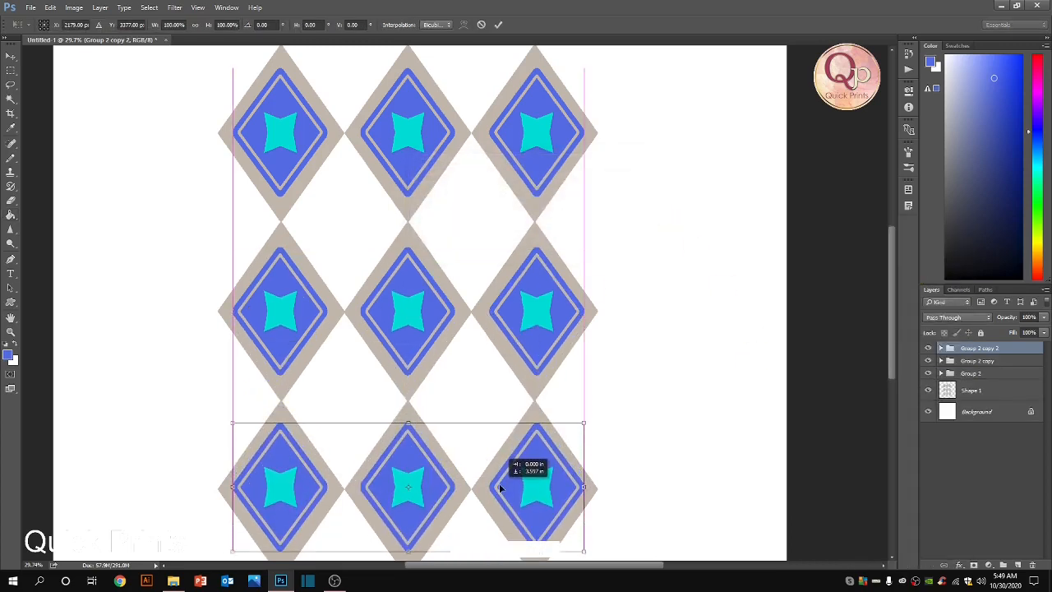
pyautogui.doubleClick(499, 483)
# Step: Merge the three row groups and the Shape 1 diamond grid into a single layer
pyautogui.scroll(-7, 511, 474)
pyautogui.scroll(4, 511, 474)
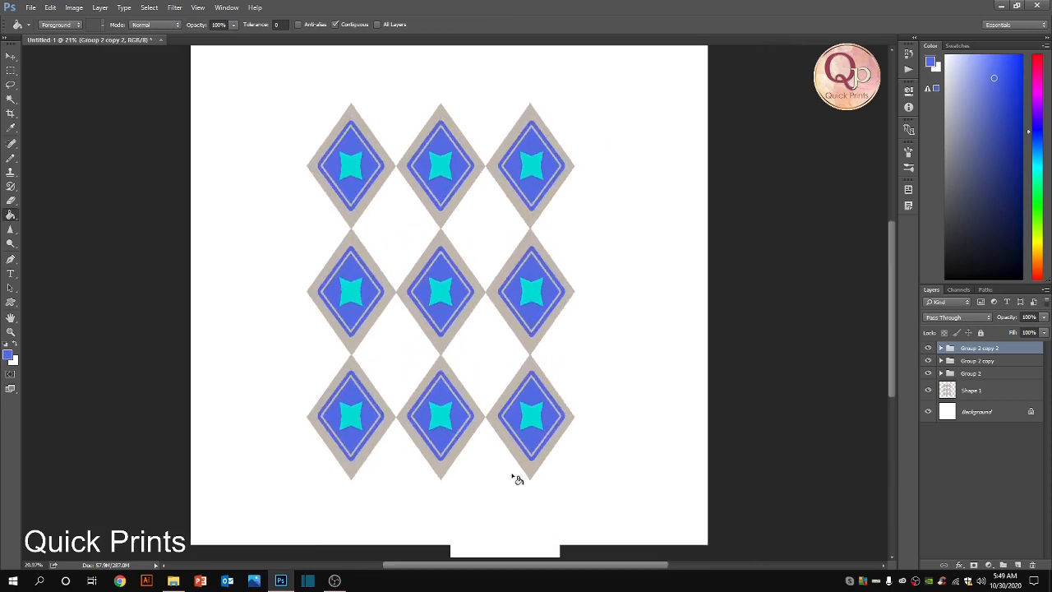
pyautogui.keyDown('shift'); pyautogui.click(981, 389); pyautogui.keyUp('shift')
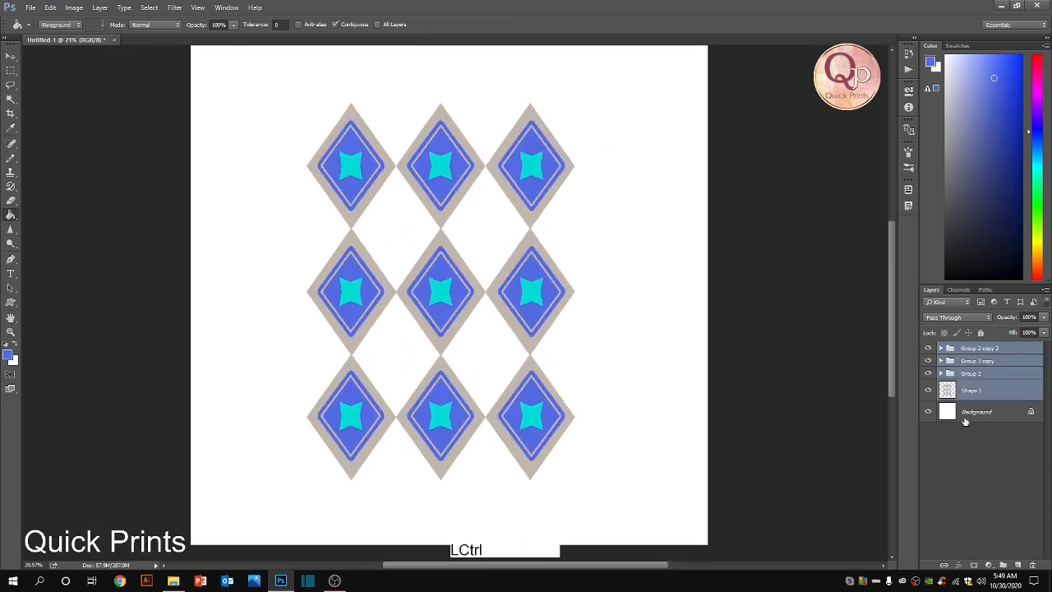
pyautogui.hotkey('ctrl', 'e')
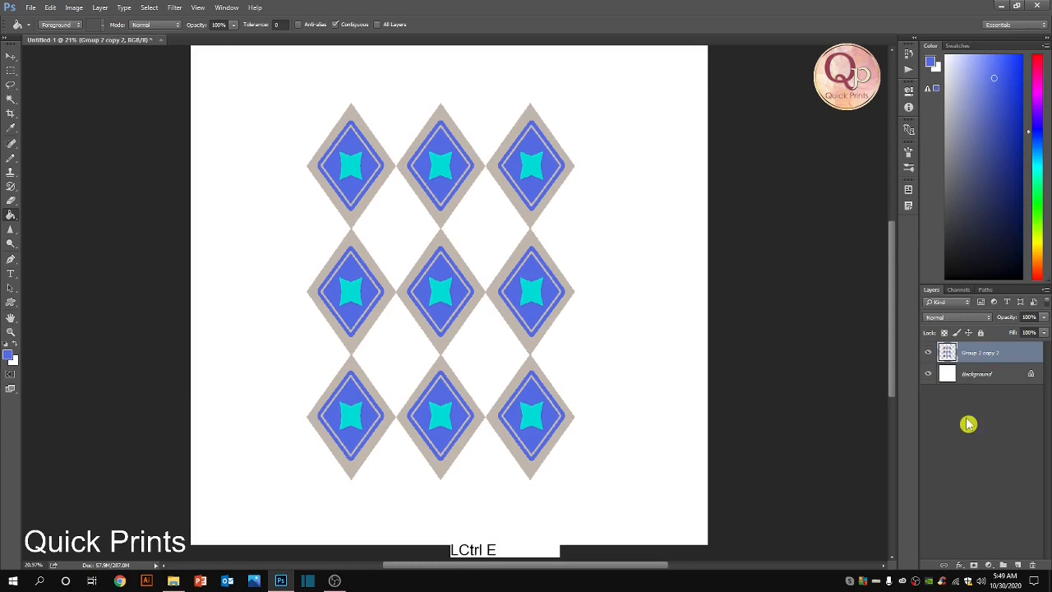
# Step: Rotate the merged diamond pattern 90° clockwise and apply the transformation
pyautogui.scroll(3, 399, 352)
pyautogui.hotkey('ctrl', 't')
pyautogui.scroll(-4, 469, 312)
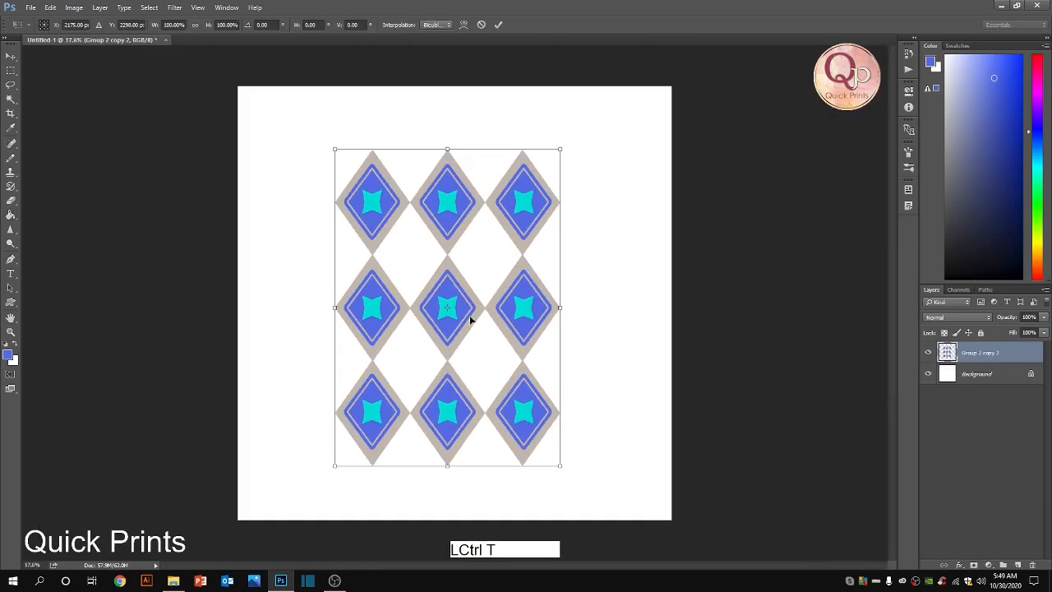
pyautogui.rightClick(443, 262)
pyautogui.click(497, 396)
pyautogui.scroll(2, 439, 324)
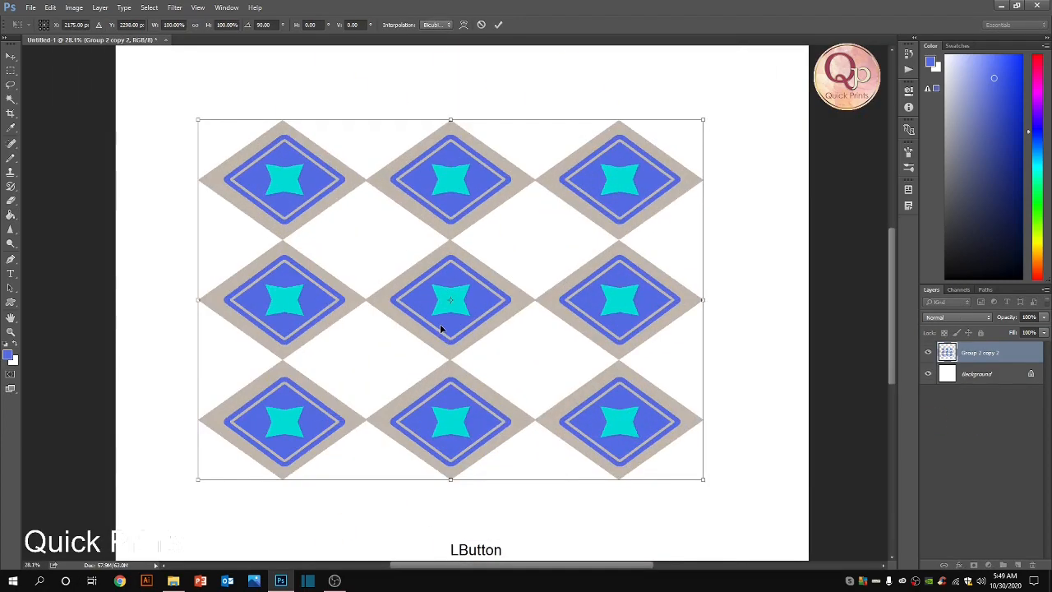
pyautogui.doubleClick(440, 324)
pyautogui.scroll(10, 441, 324)
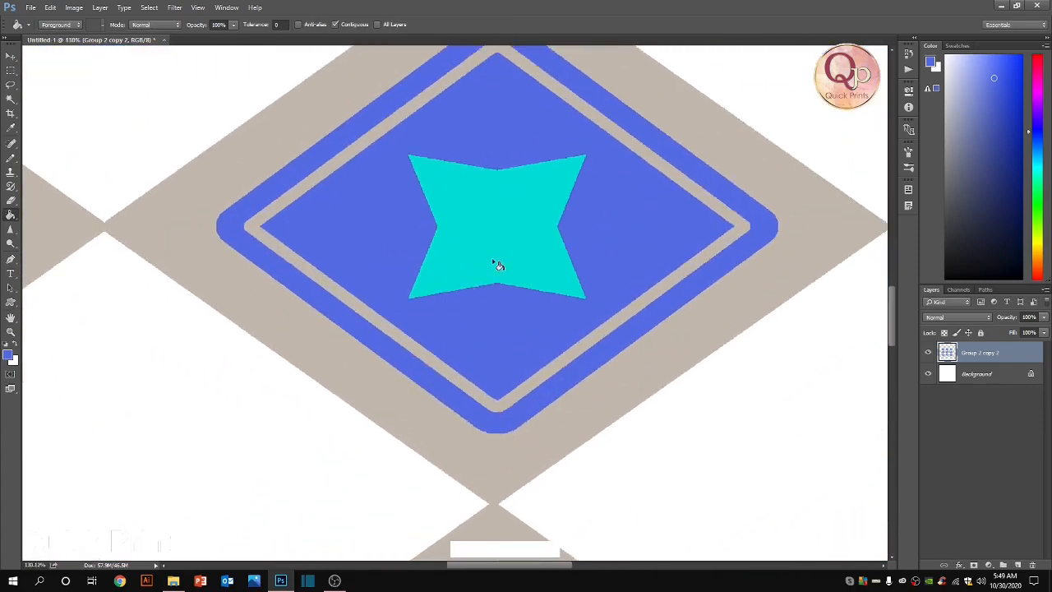
pyautogui.scroll(-7, 355, 336)
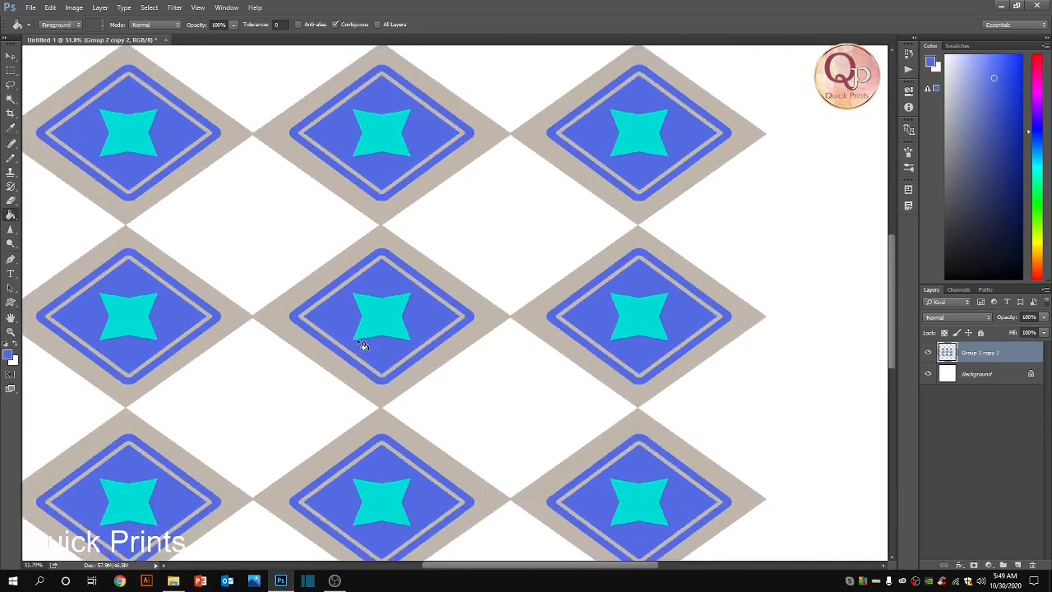
# Step: Recolour all blue areas of the nine motifs dark blue (#274c83) with the Paint Bucket, using non-contiguous filling
pyautogui.scroll(1, 357, 338)
pyautogui.click(8, 355)
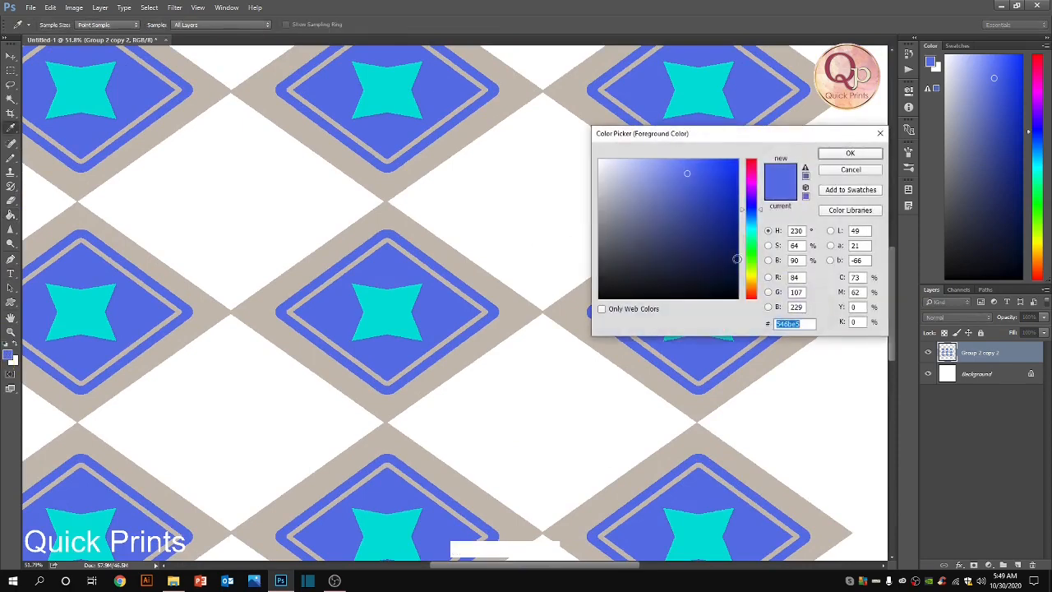
pyautogui.click(756, 219)
pyautogui.click(697, 228)
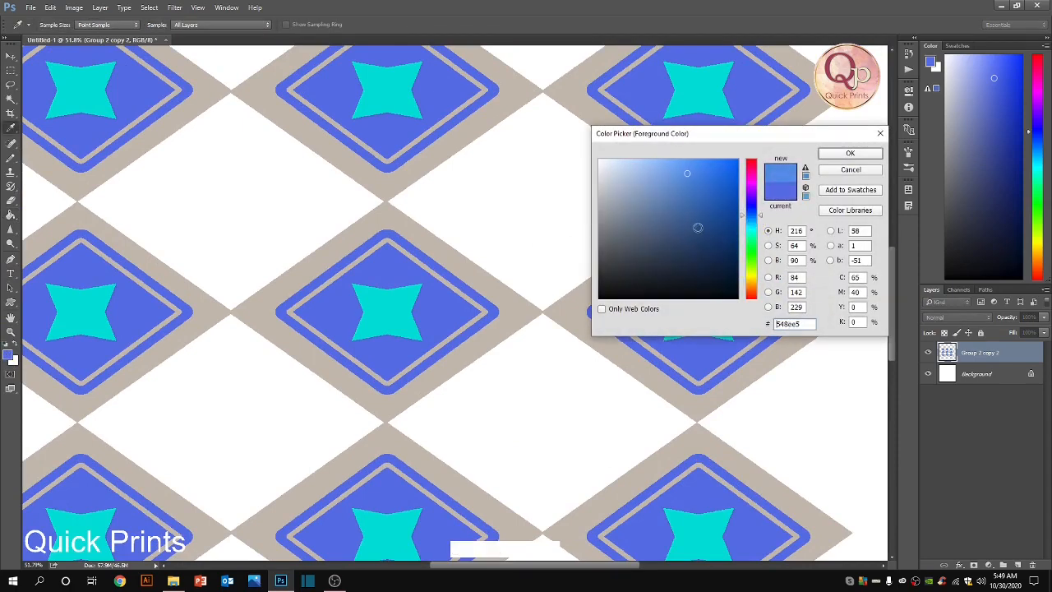
pyautogui.click(871, 155)
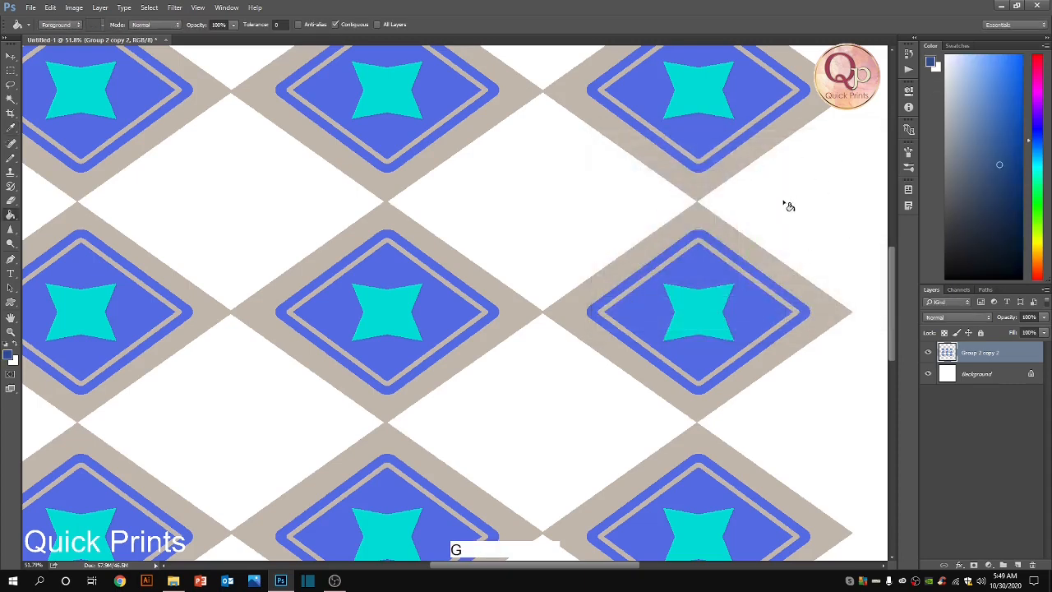
pyautogui.click(690, 267)
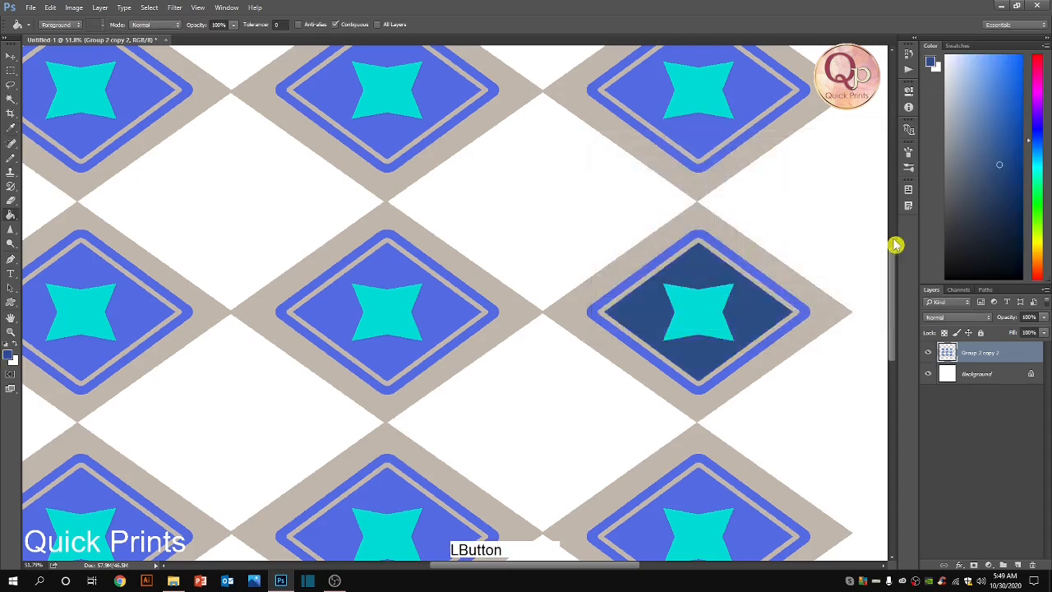
pyautogui.click(361, 25)
pyautogui.click(432, 101)
pyautogui.scroll(-3, 496, 188)
pyautogui.scroll(1, 496, 188)
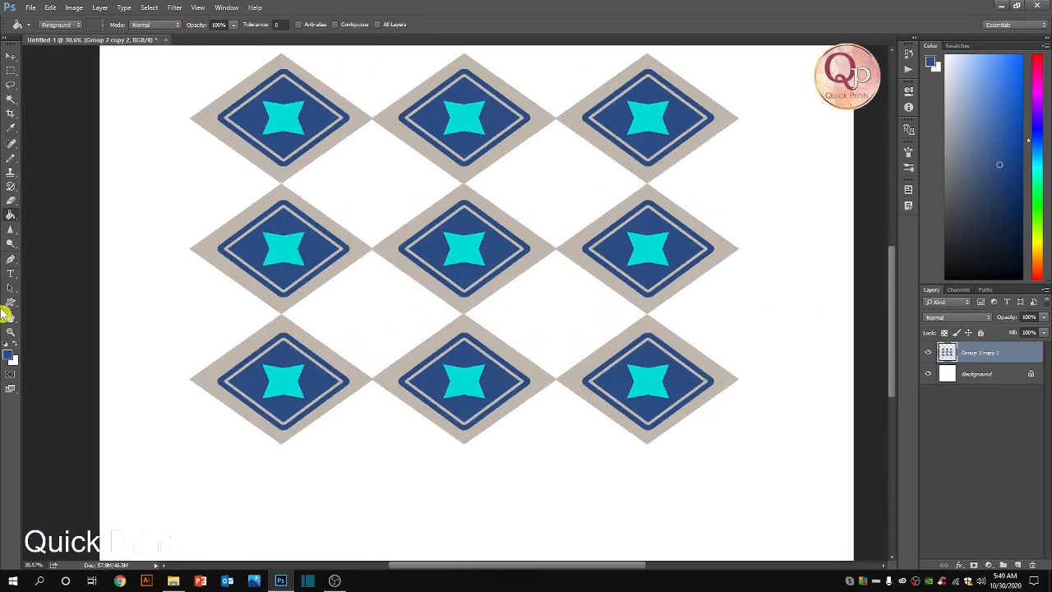
# Step: Recolour all the turquoise four-pointed centres orange with the Paint Bucket
pyautogui.click(9, 353)
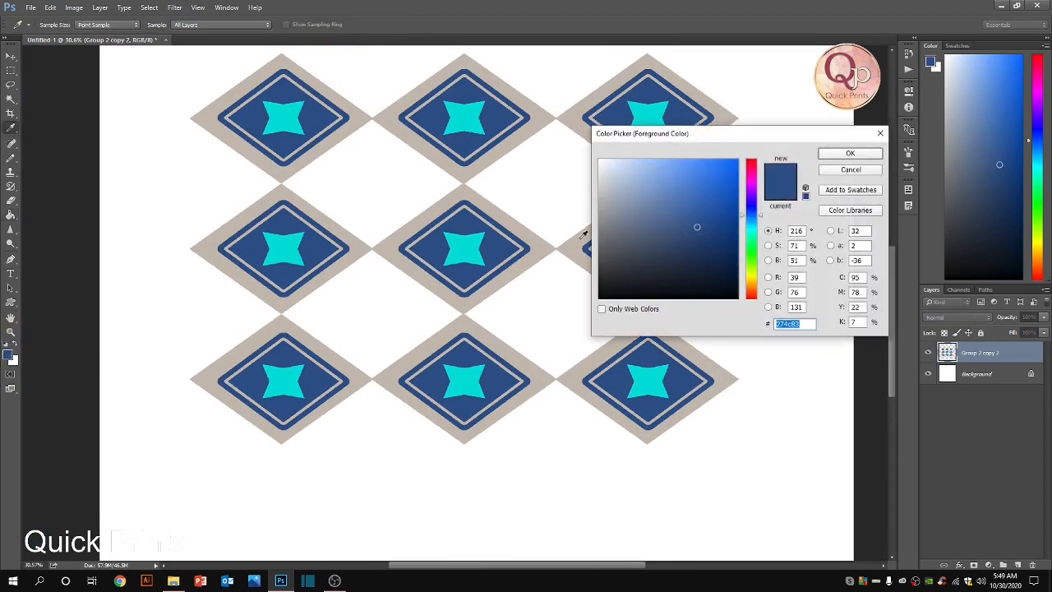
pyautogui.click(751, 285)
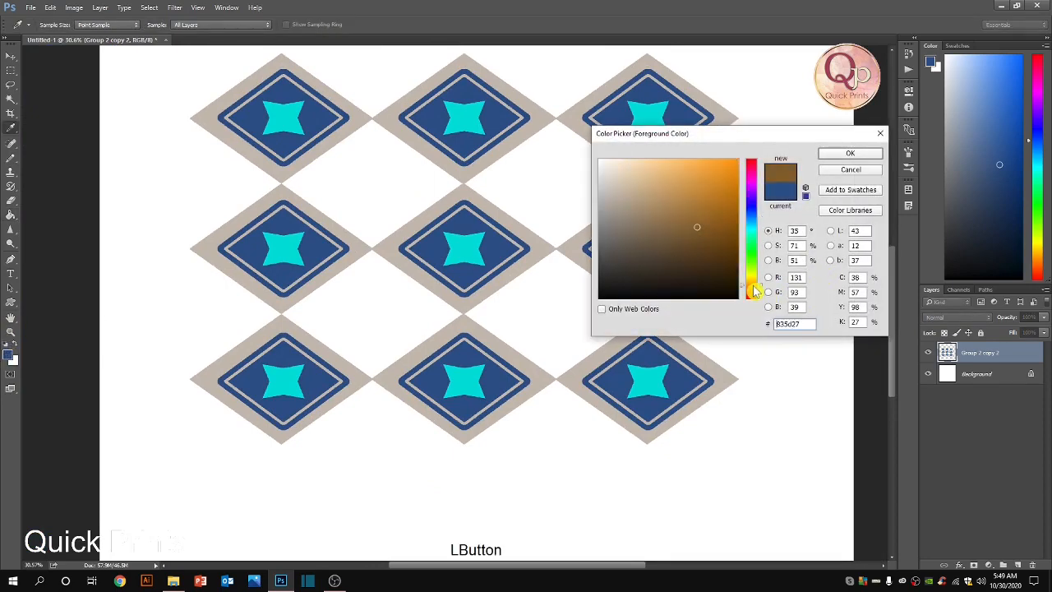
pyautogui.click(706, 184)
pyautogui.click(830, 154)
pyautogui.press('g')
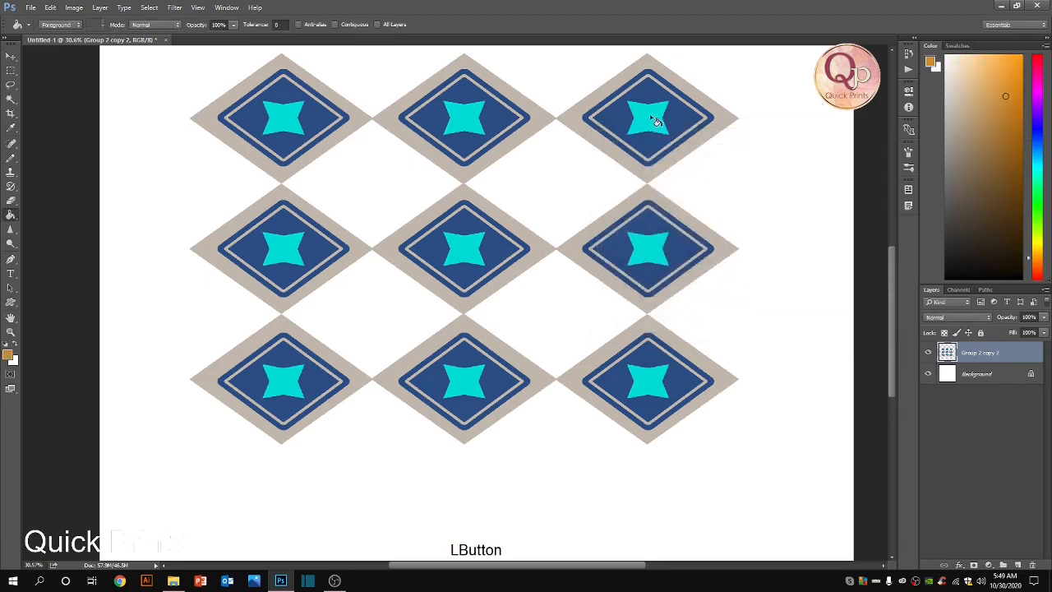
pyautogui.click(487, 228)
pyautogui.scroll(3, 269, 265)
pyautogui.scroll(-1, 284, 241)
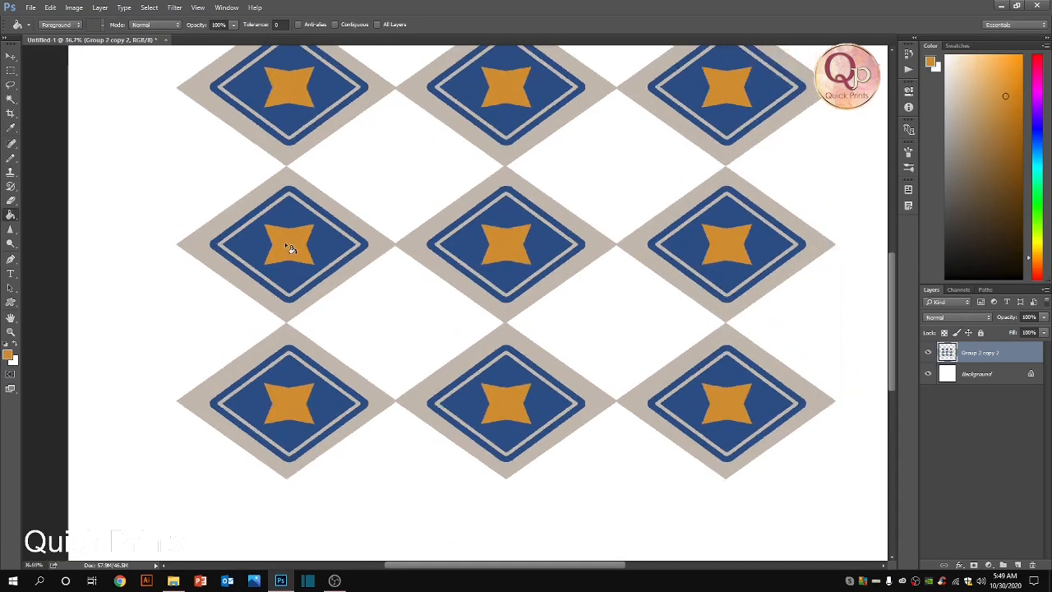
pyautogui.scroll(-1, 805, 239)
pyautogui.scroll(-1, 387, 270)
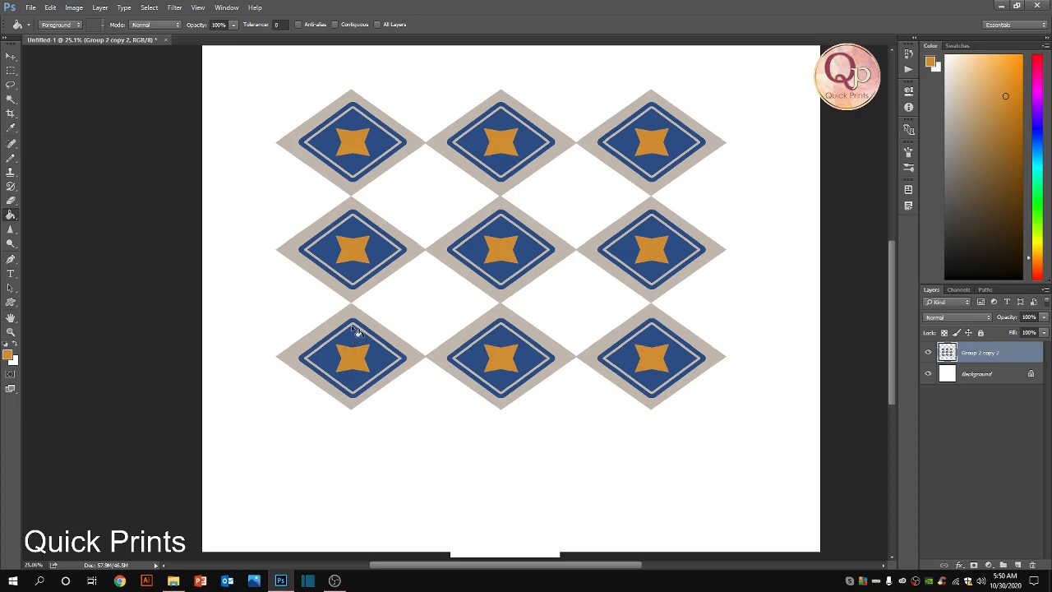
# Step: Open the Stylize Wind filter for the merged pattern layer and inspect the Wind method's preview both overall and close up
pyautogui.scroll(2, 462, 312)
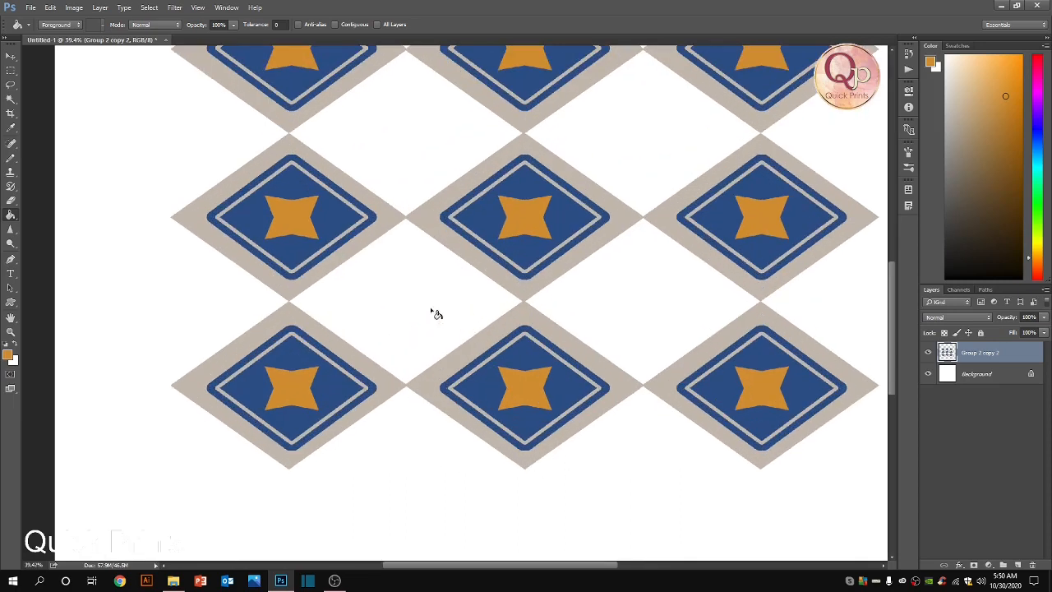
pyautogui.click(174, 9)
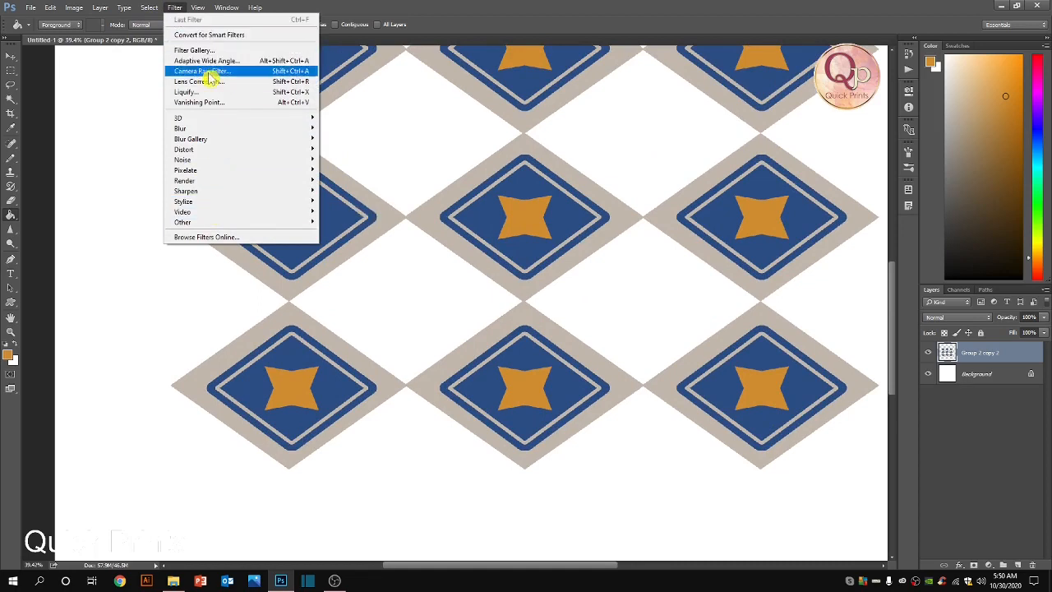
pyautogui.click(202, 206)
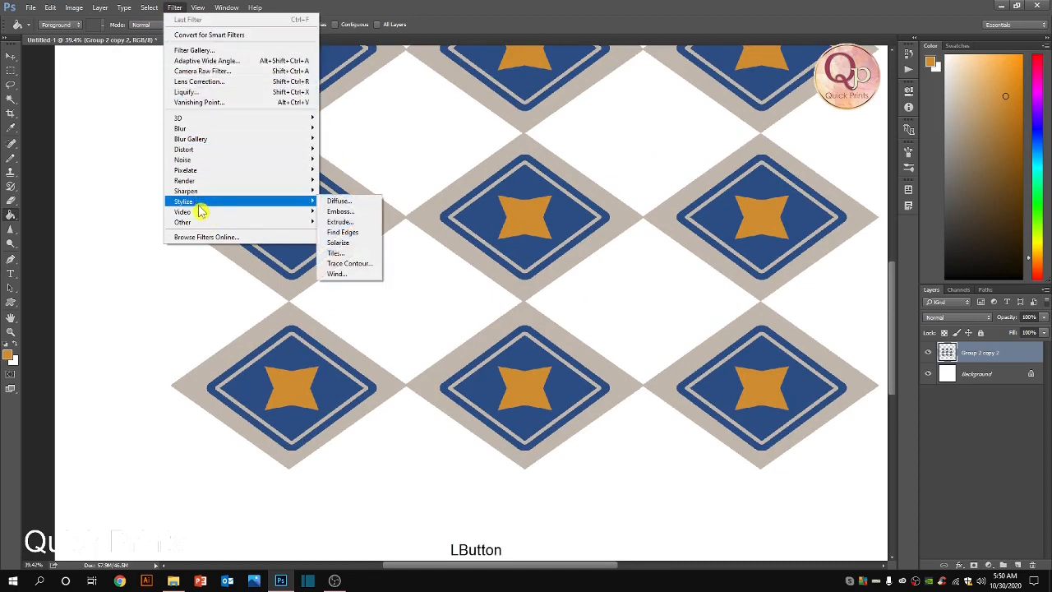
pyautogui.click(362, 276)
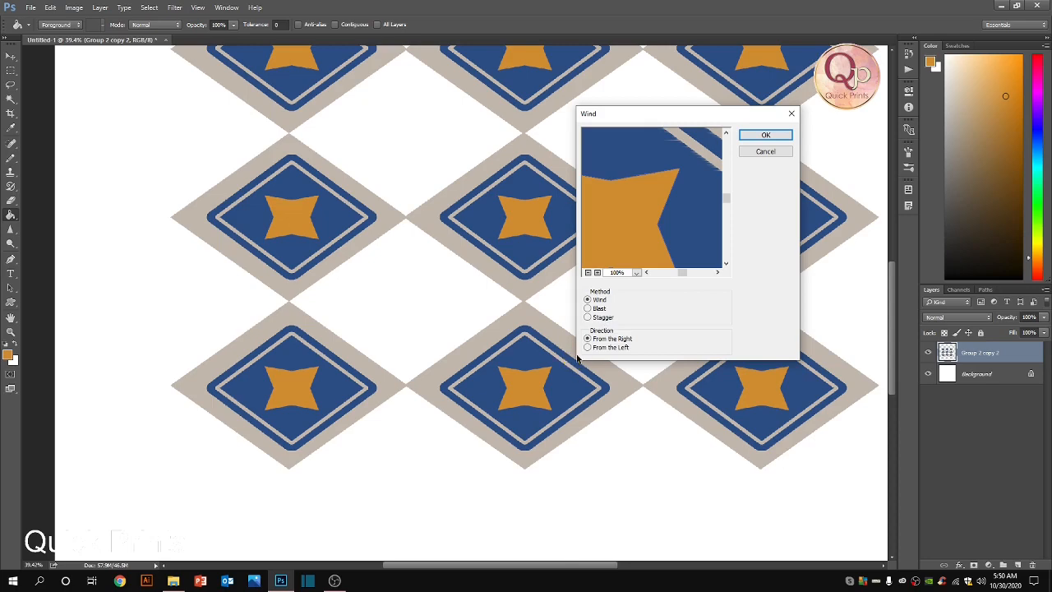
pyautogui.click(587, 273)
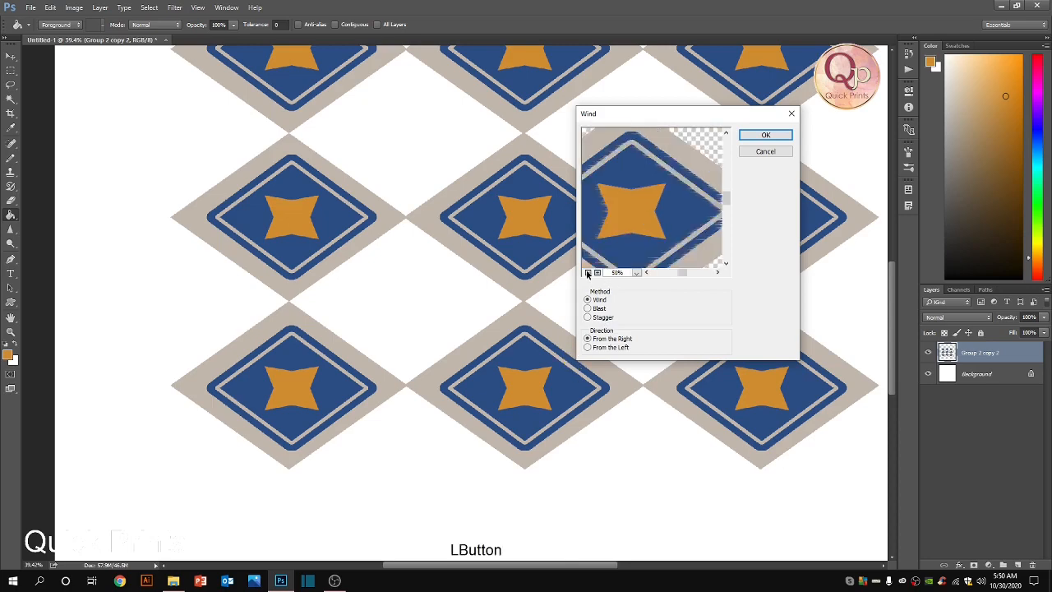
pyautogui.click(588, 272)
pyautogui.click(588, 273)
pyautogui.click(588, 273)
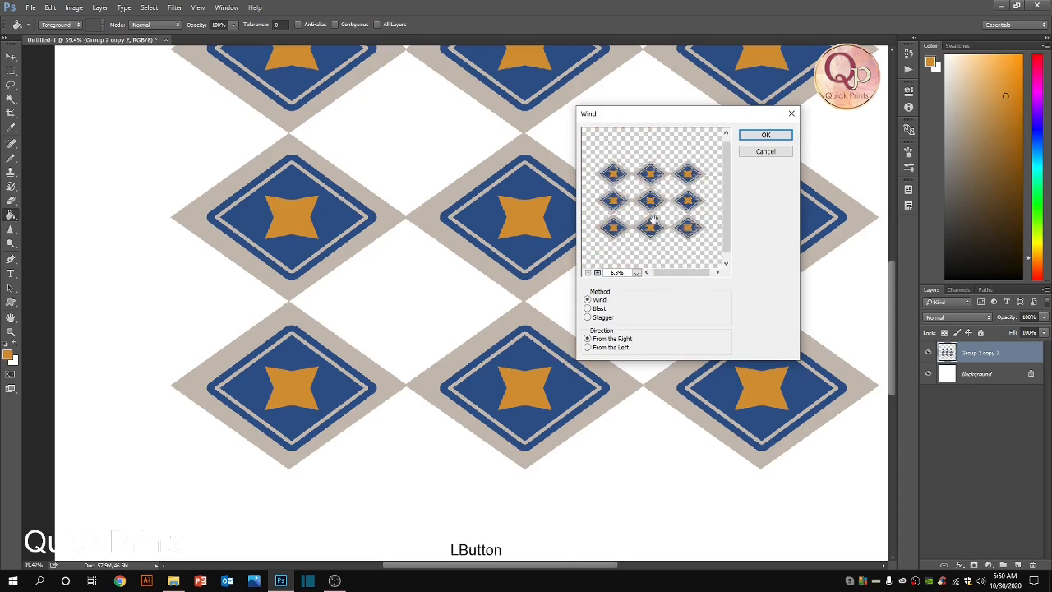
pyautogui.scroll(5, 652, 220)
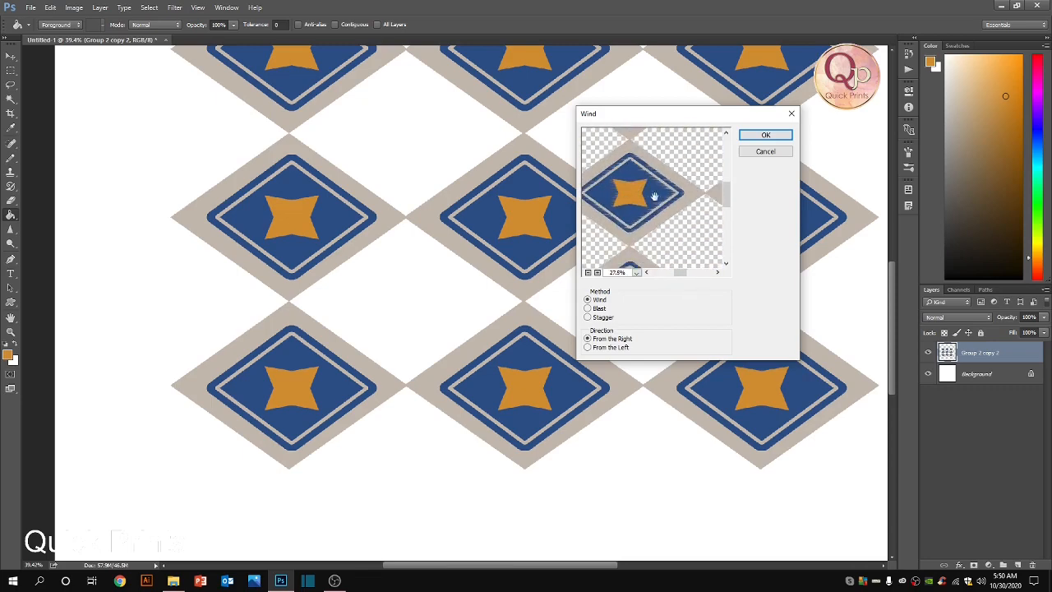
pyautogui.scroll(3, 658, 195)
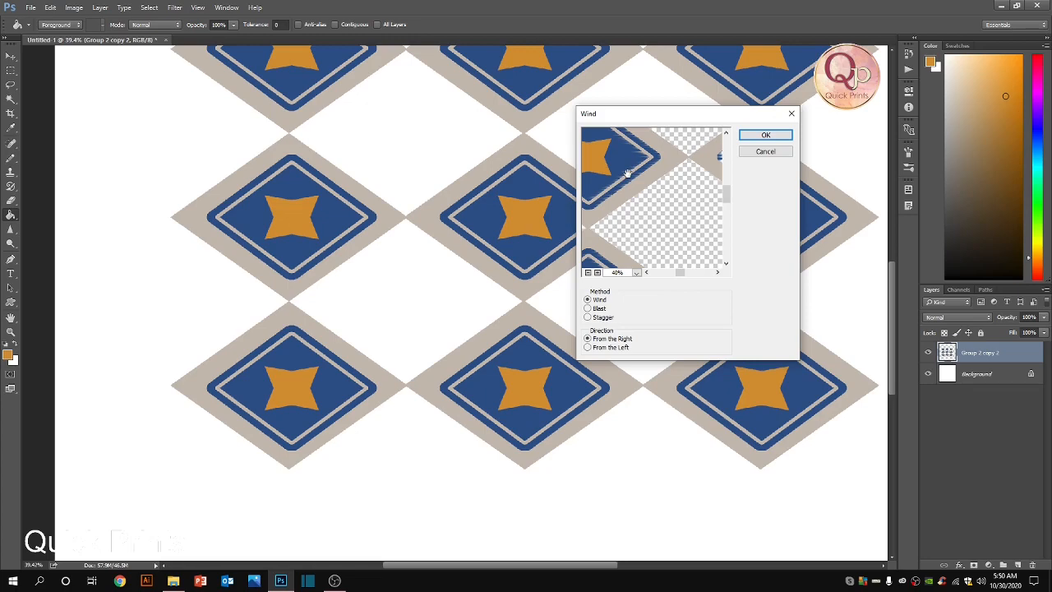
# Step: Preview the Wind filter's Blast method along the motif edges and across the whole pattern
pyautogui.click(599, 308)
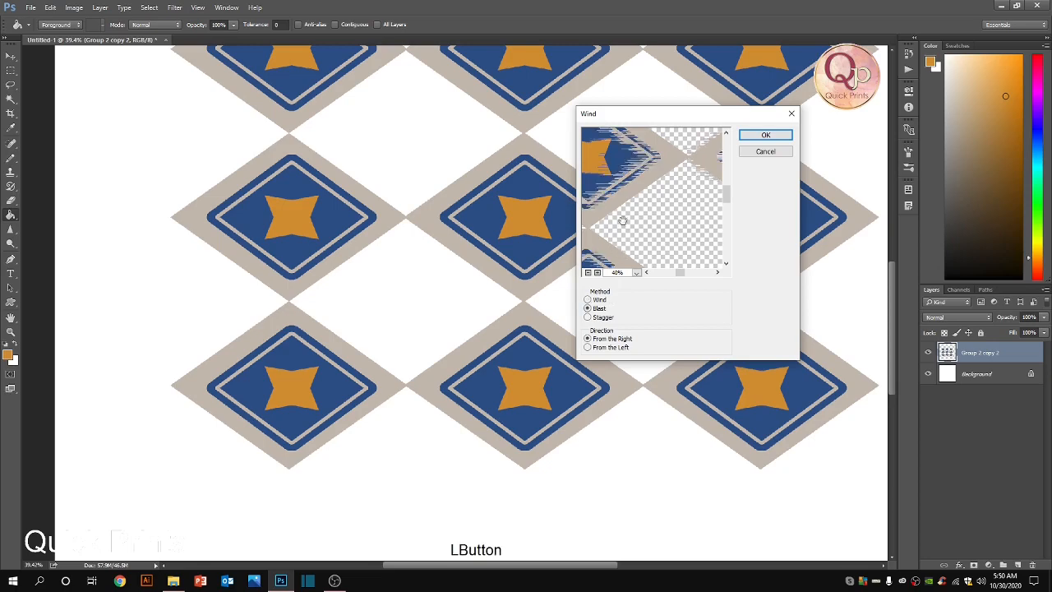
pyautogui.moveTo(622, 198)
pyautogui.mouseDown()
pyautogui.moveTo(723, 205)
pyautogui.moveTo(603, 220)
pyautogui.moveTo(590, 209)
pyautogui.moveTo(649, 193)
pyautogui.moveTo(616, 202)
pyautogui.mouseUp()
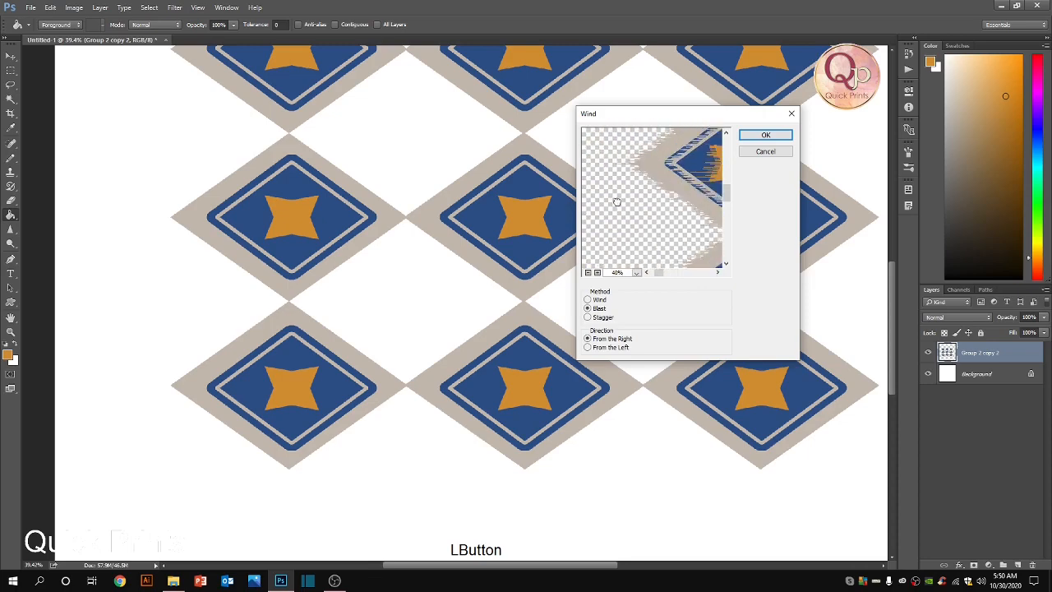
pyautogui.click(587, 272)
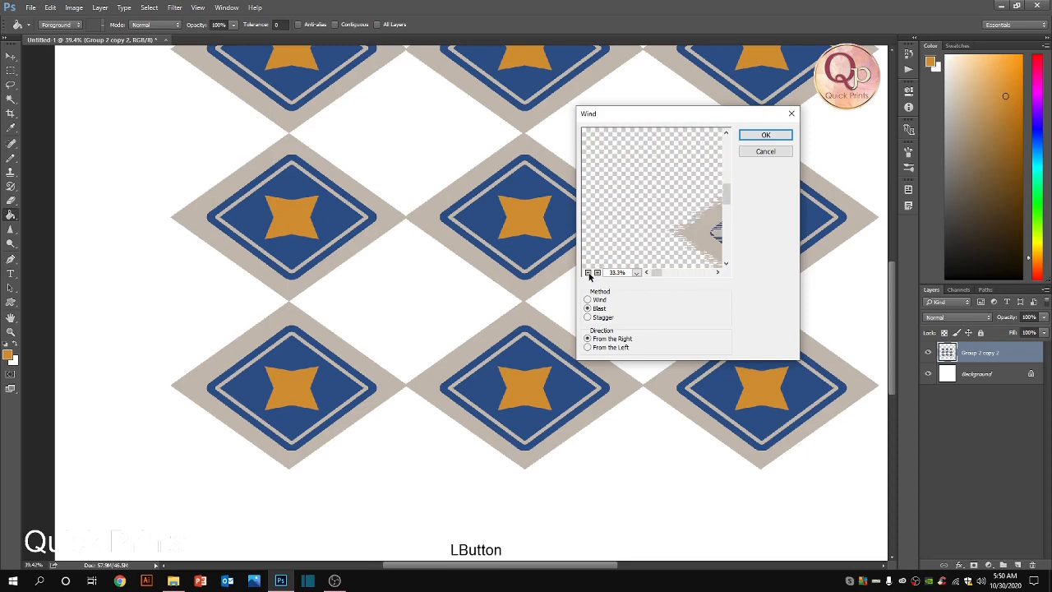
pyautogui.click(587, 272)
pyautogui.click(587, 272)
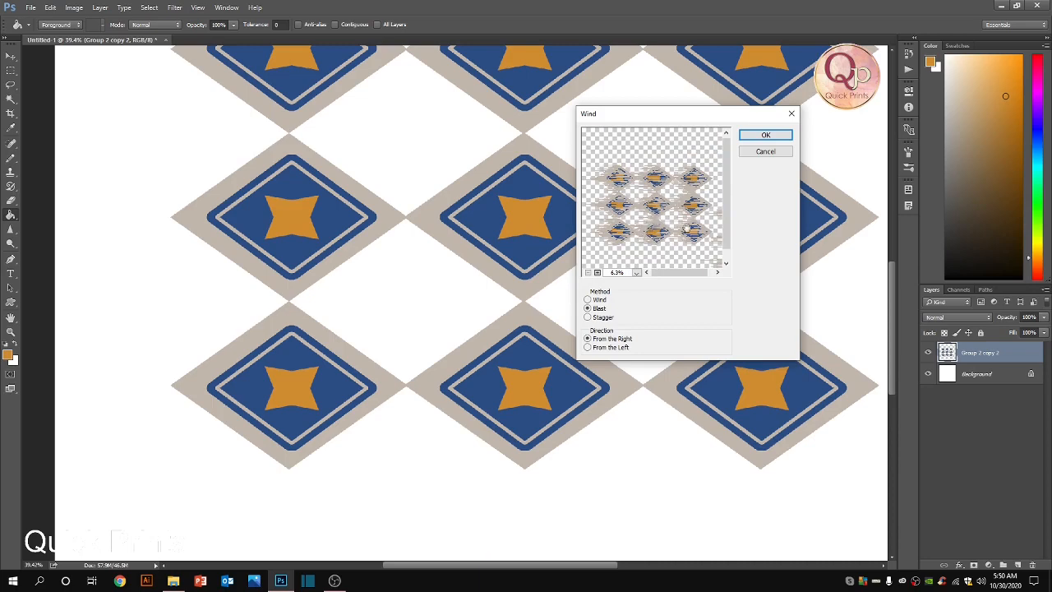
# Step: Try the Stagger method with the wind direction from the left and from the right
pyautogui.click(587, 317)
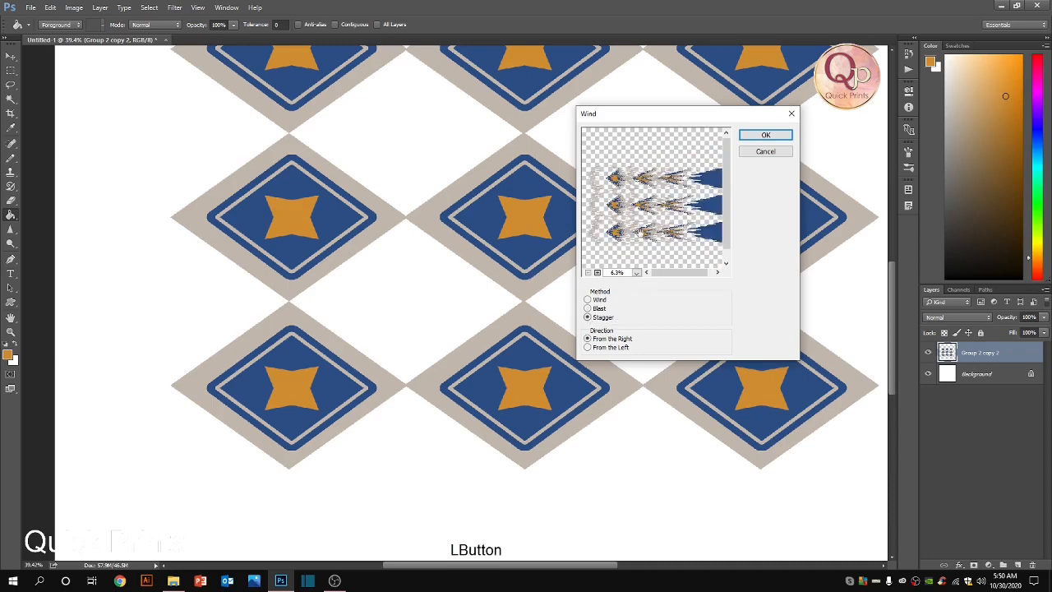
pyautogui.click(605, 348)
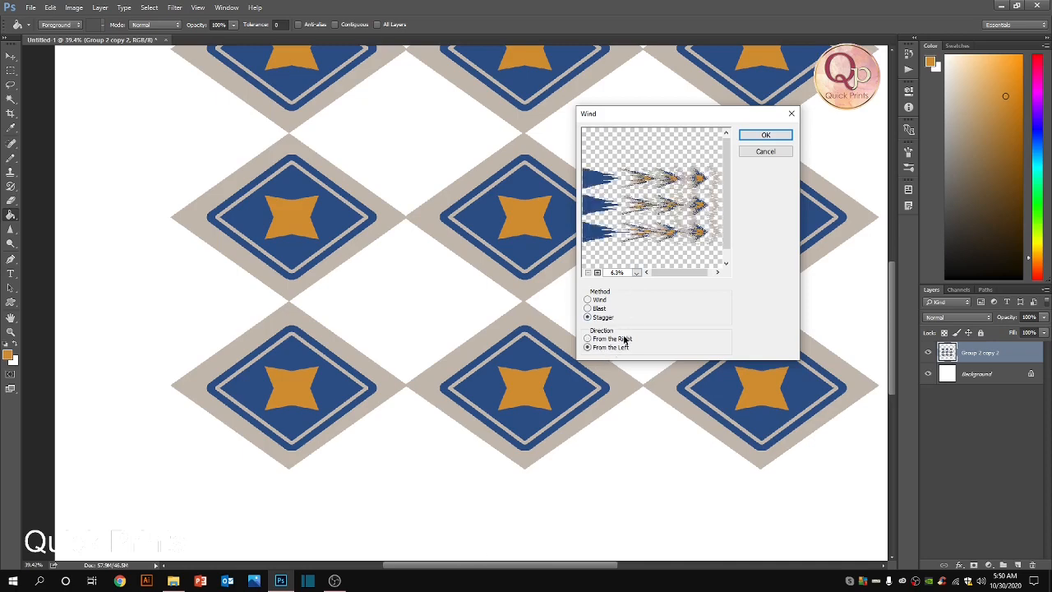
pyautogui.click(625, 340)
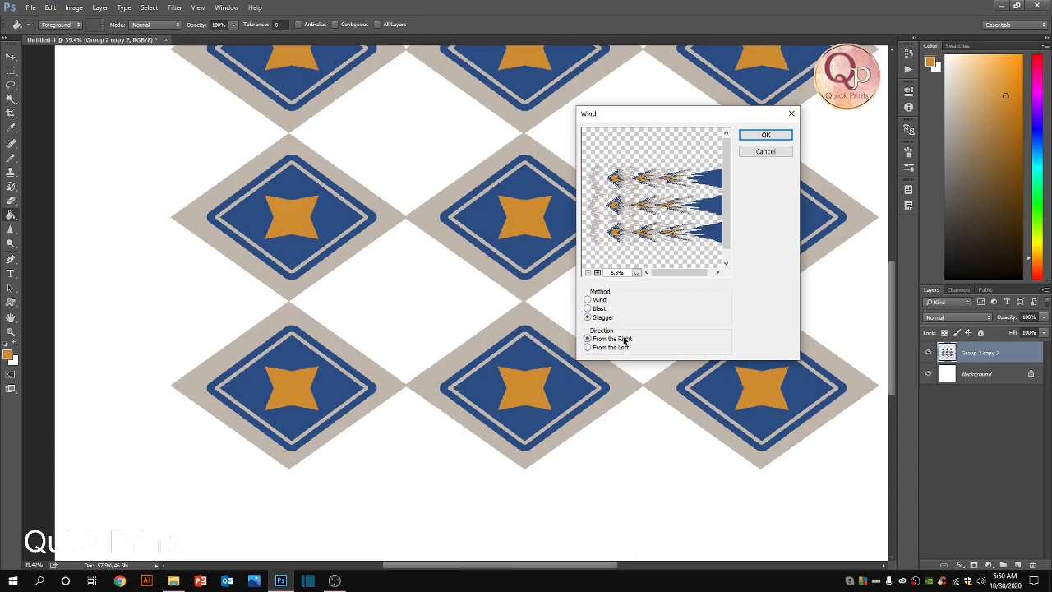
# Step: Apply the Wind filter to the pattern with the Blast method and the direction from the right
pyautogui.click(588, 309)
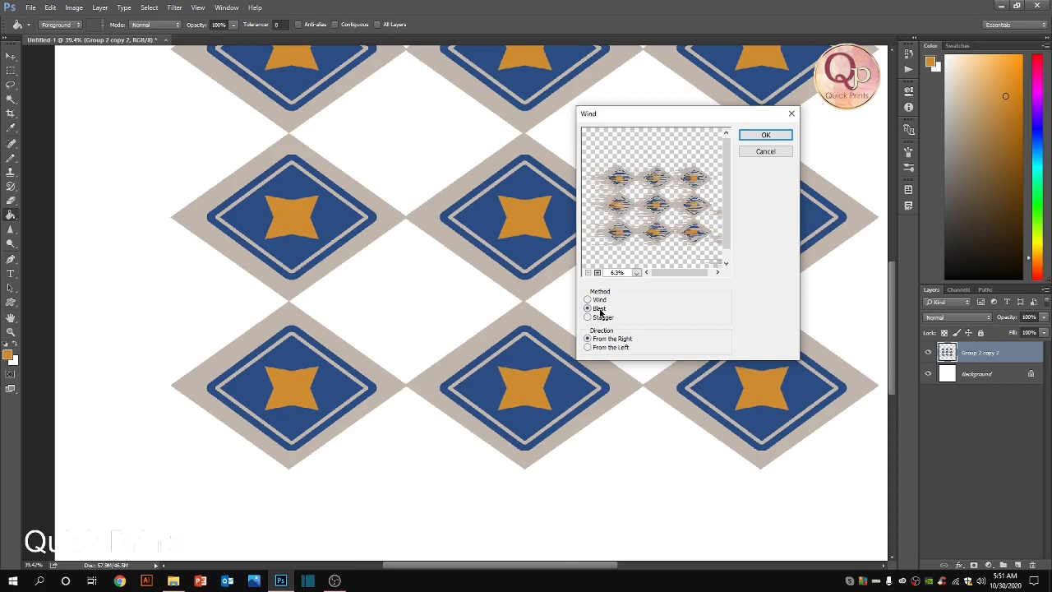
pyautogui.click(765, 136)
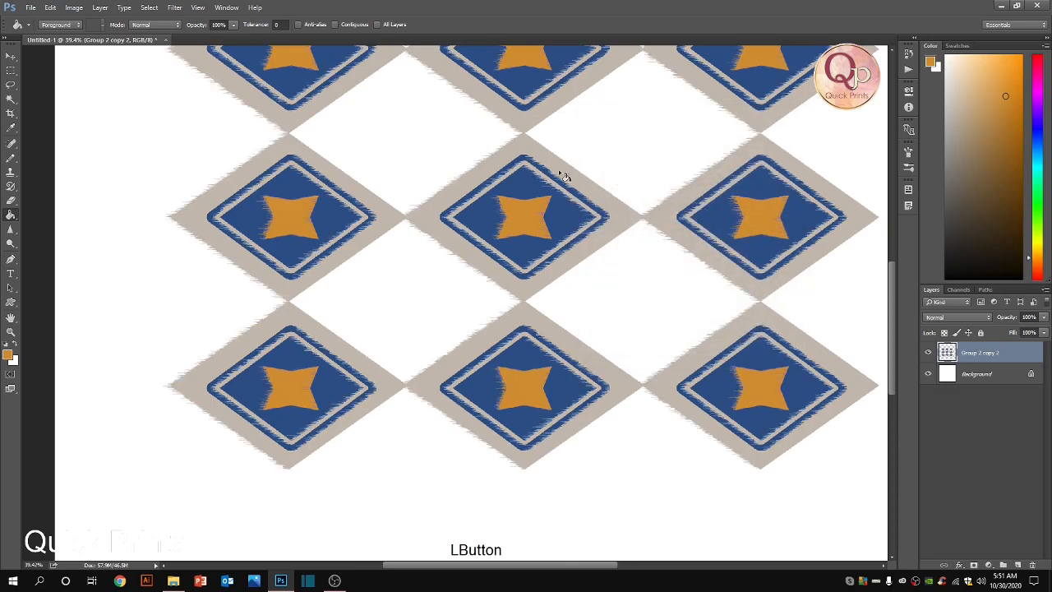
pyautogui.scroll(5, 695, 272)
pyautogui.scroll(-5, 545, 199)
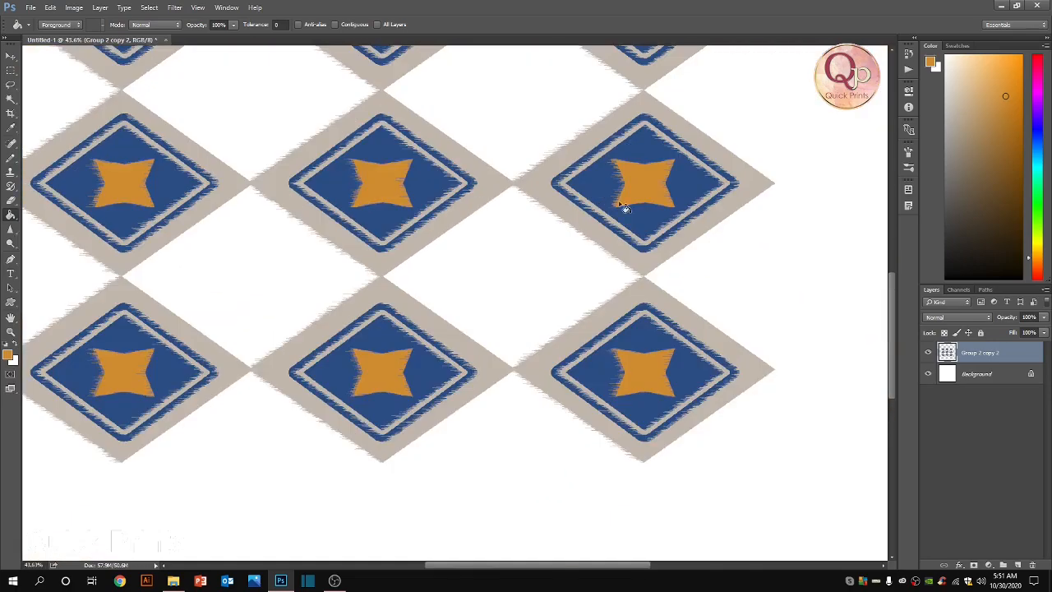
# Step: Apply the Wind filter to the pattern once more with the Blast method and the direction from the right
pyautogui.scroll(-1, 622, 207)
pyautogui.scroll(3, 606, 197)
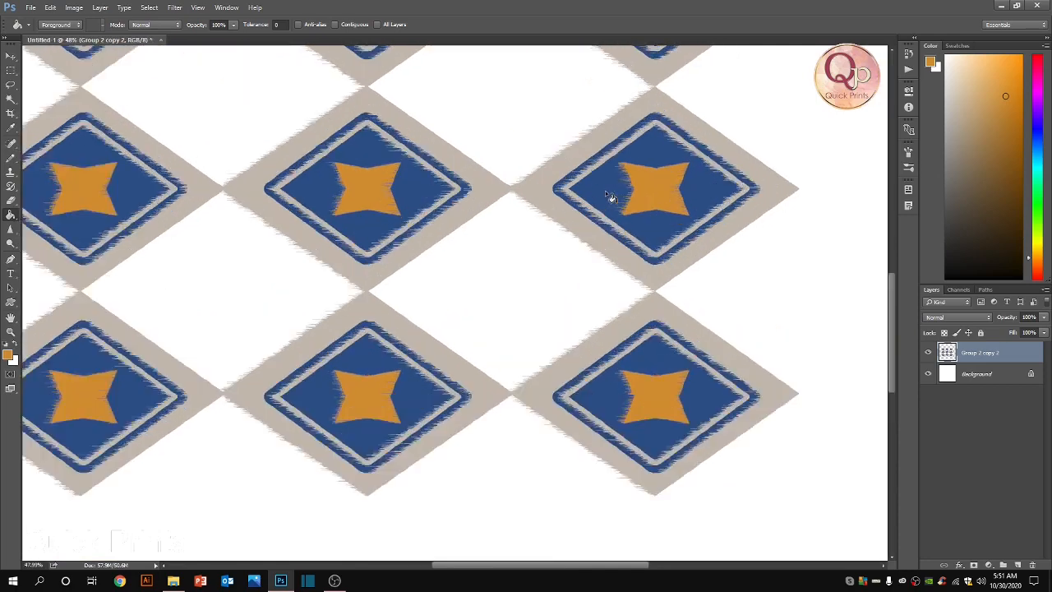
pyautogui.click(181, 8)
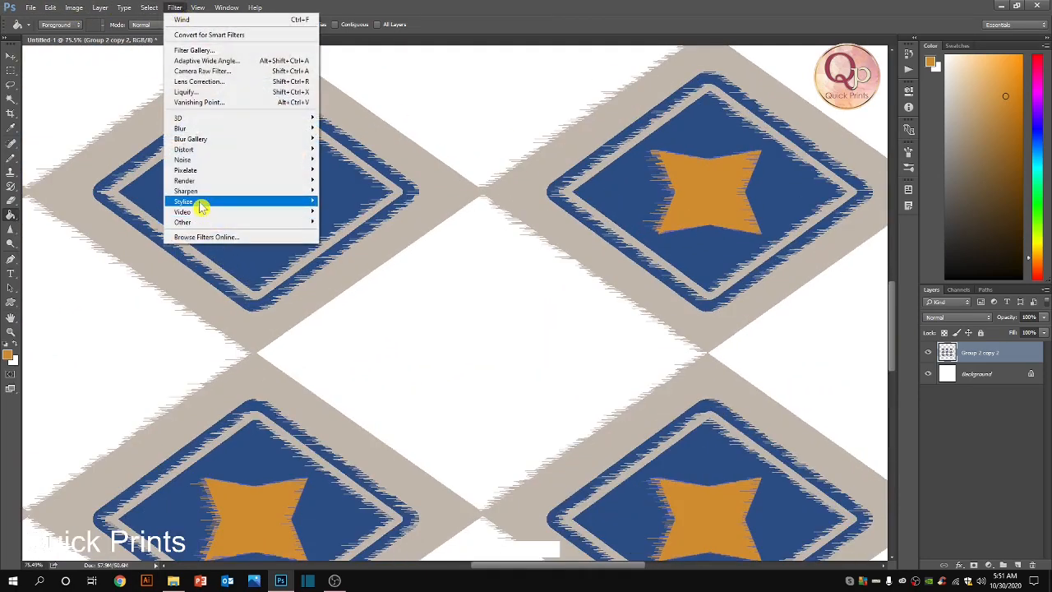
pyautogui.moveTo(304, 201)
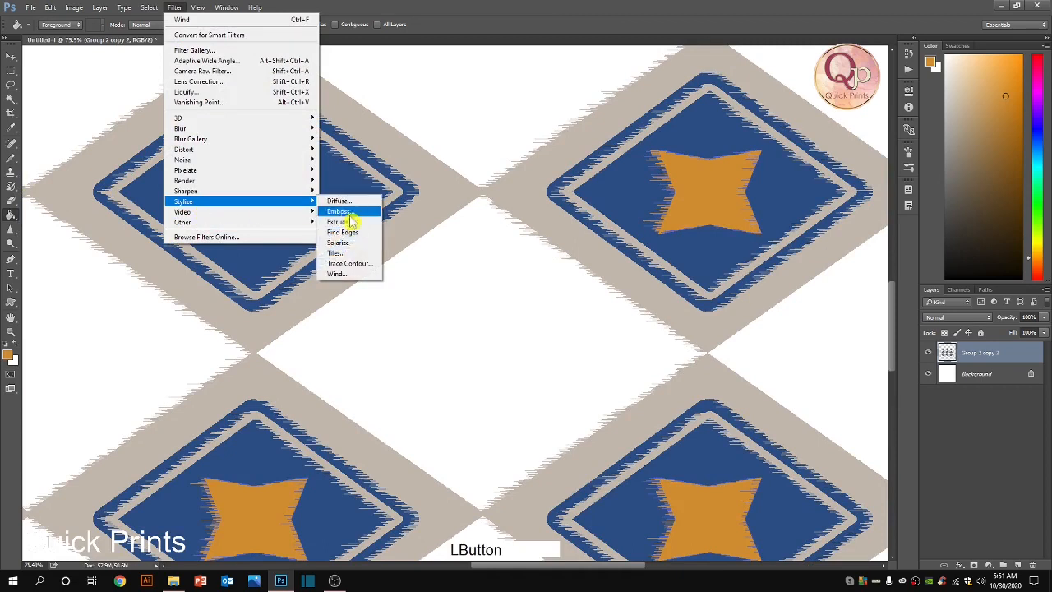
pyautogui.click(341, 274)
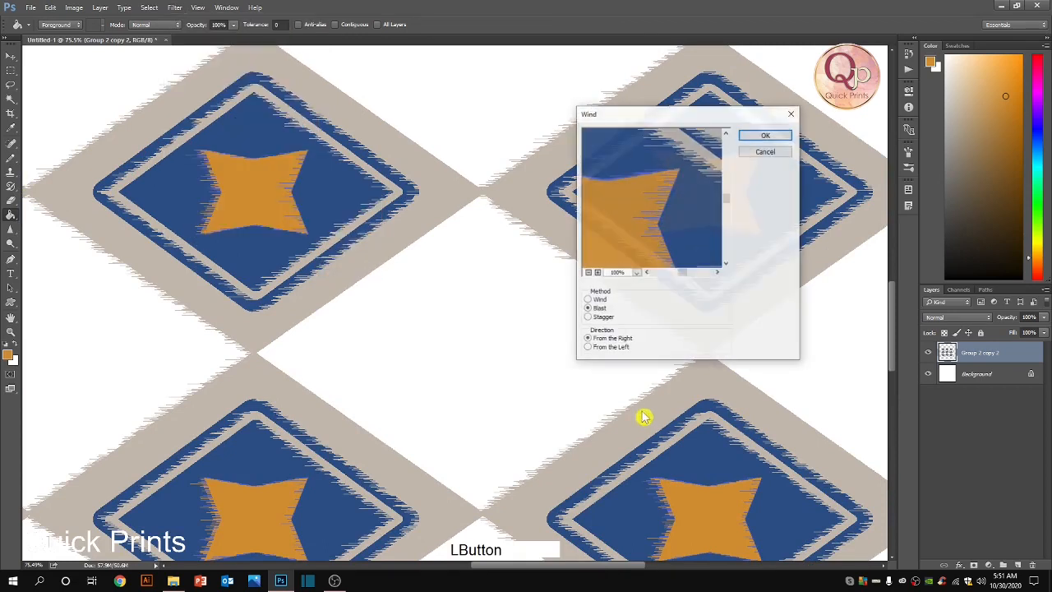
pyautogui.click(764, 135)
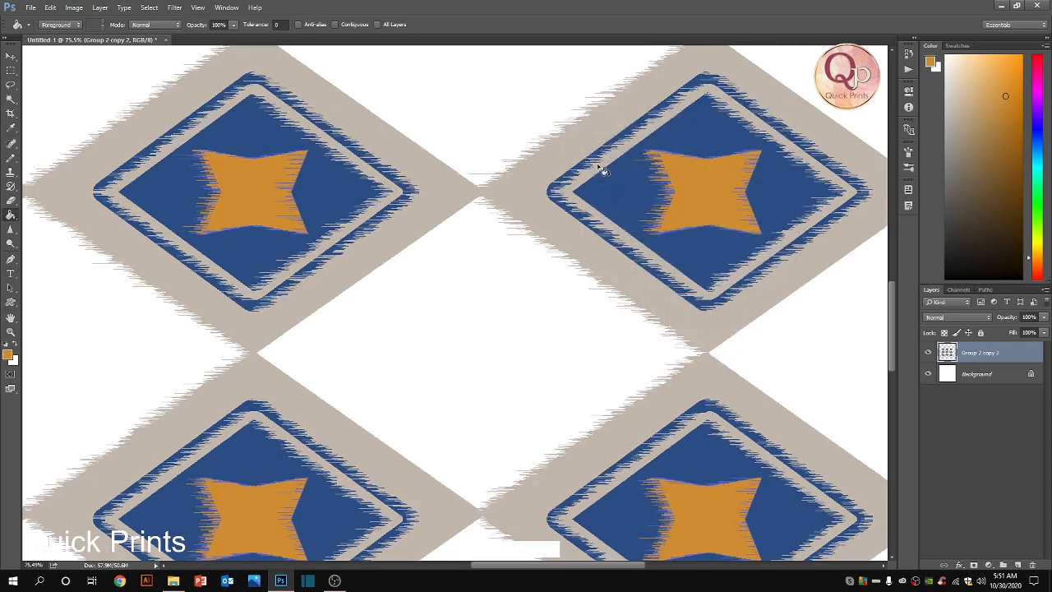
# Step: Apply the Wind filter to the pattern with the Blast method and the direction from the left
pyautogui.click(155, 10)
pyautogui.click(175, 7)
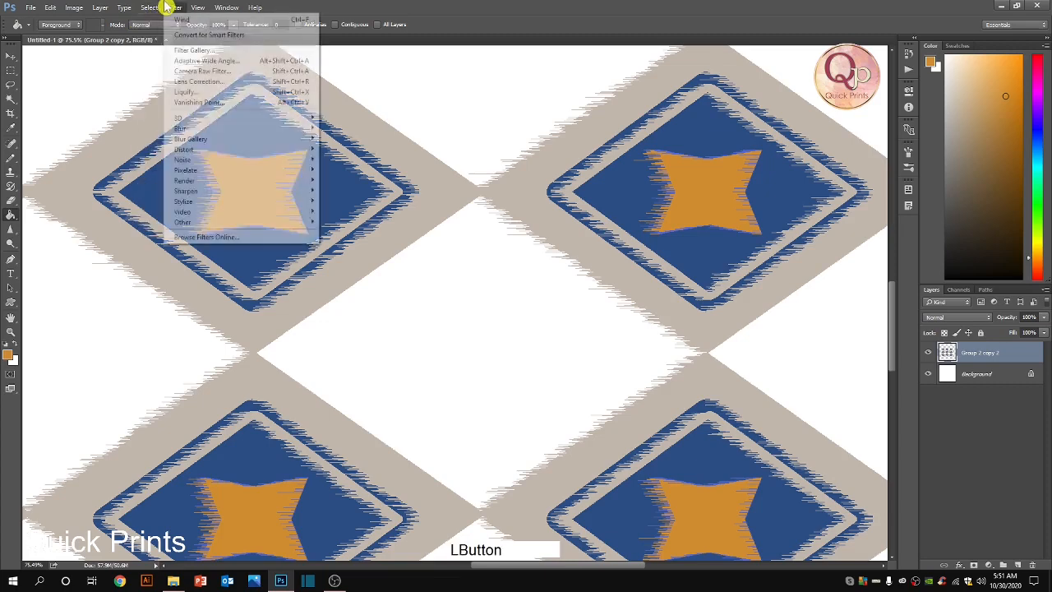
pyautogui.click(210, 204)
pyautogui.click(345, 274)
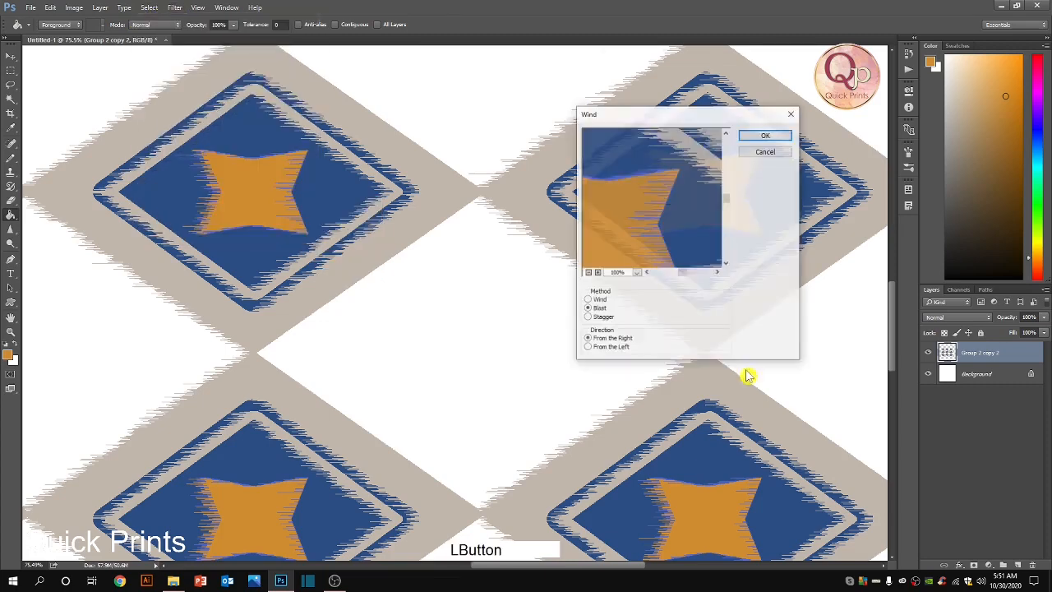
pyautogui.click(620, 349)
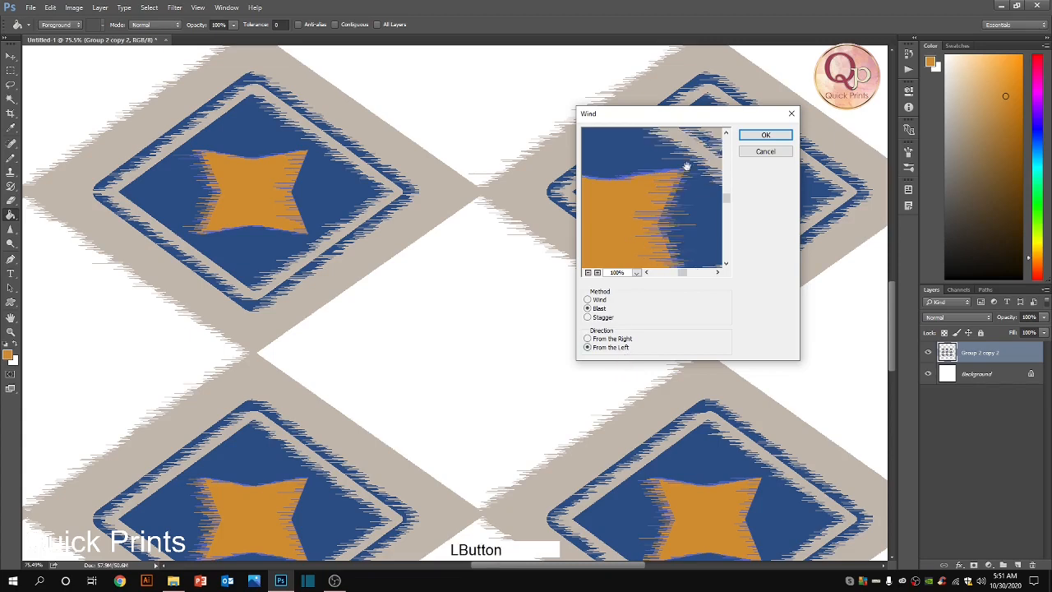
pyautogui.click(780, 135)
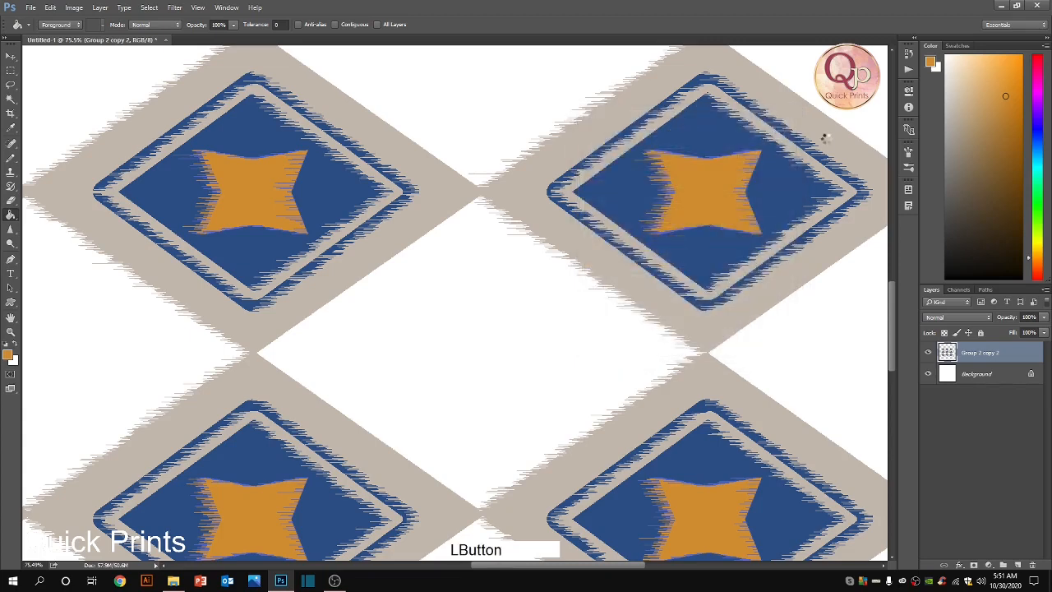
# Step: Repeat the Blast wind effect from the left on the pattern to roughen the right-hand edges further
pyautogui.click(175, 8)
pyautogui.moveTo(218, 202)
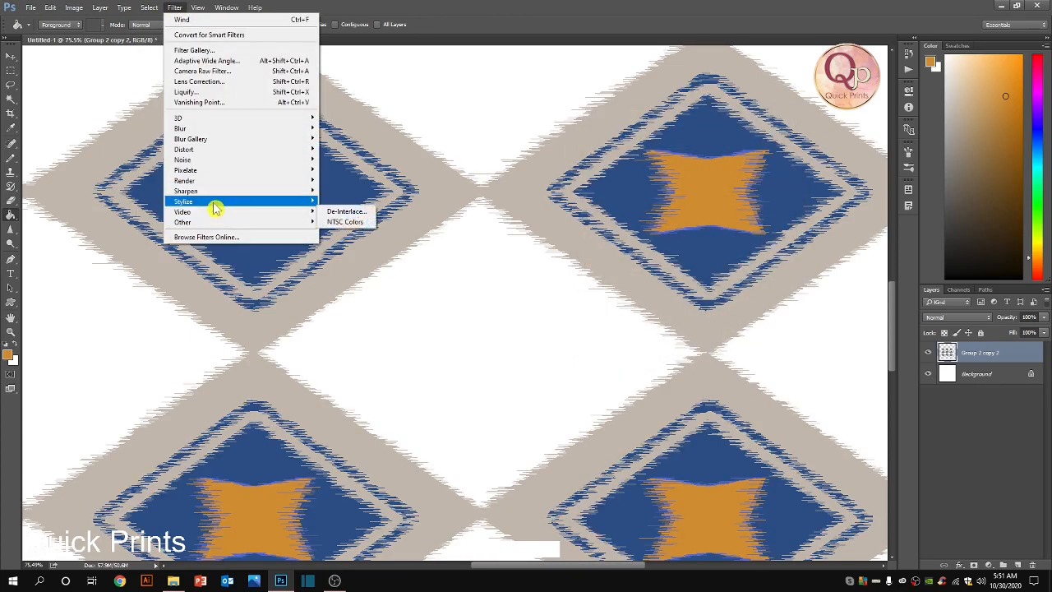
pyautogui.click(338, 274)
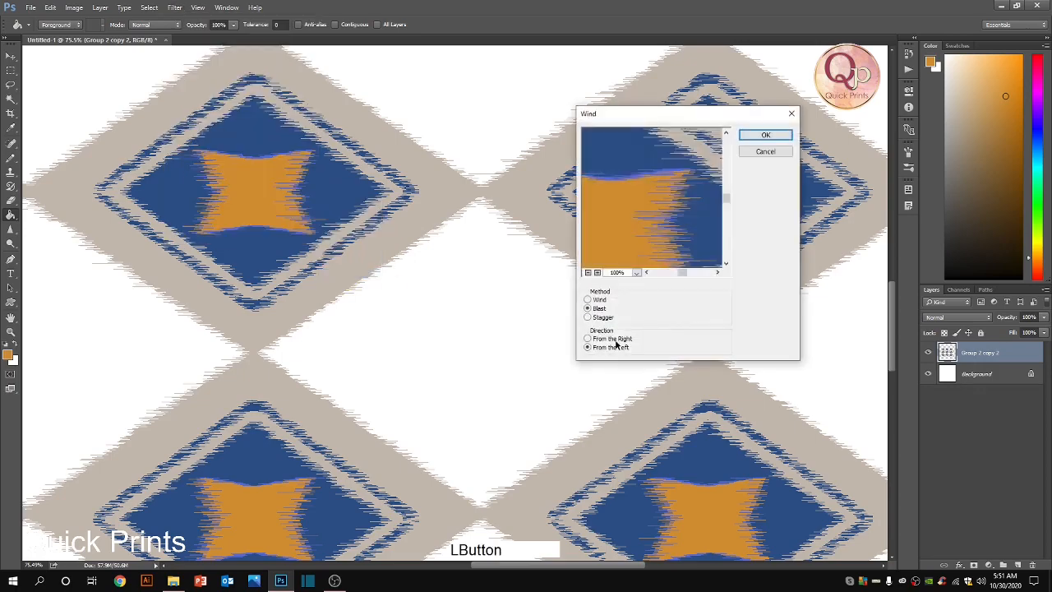
pyautogui.click(763, 135)
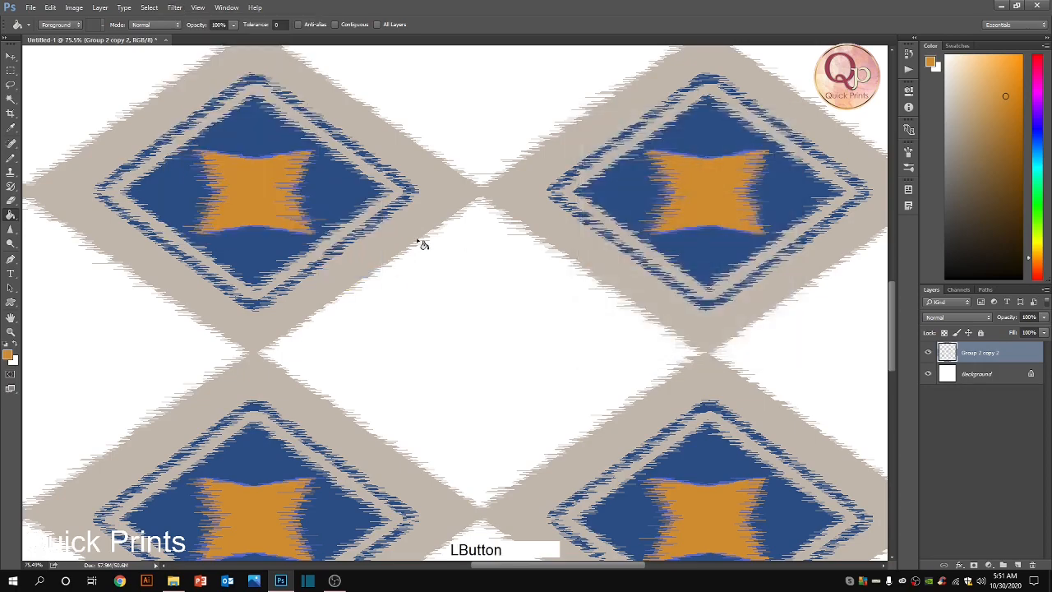
# Step: Start a Pen path at the top of the top-left diamond's inner beige band and trace it around the right corner
pyautogui.scroll(-3, 417, 238)
pyautogui.scroll(5, 419, 241)
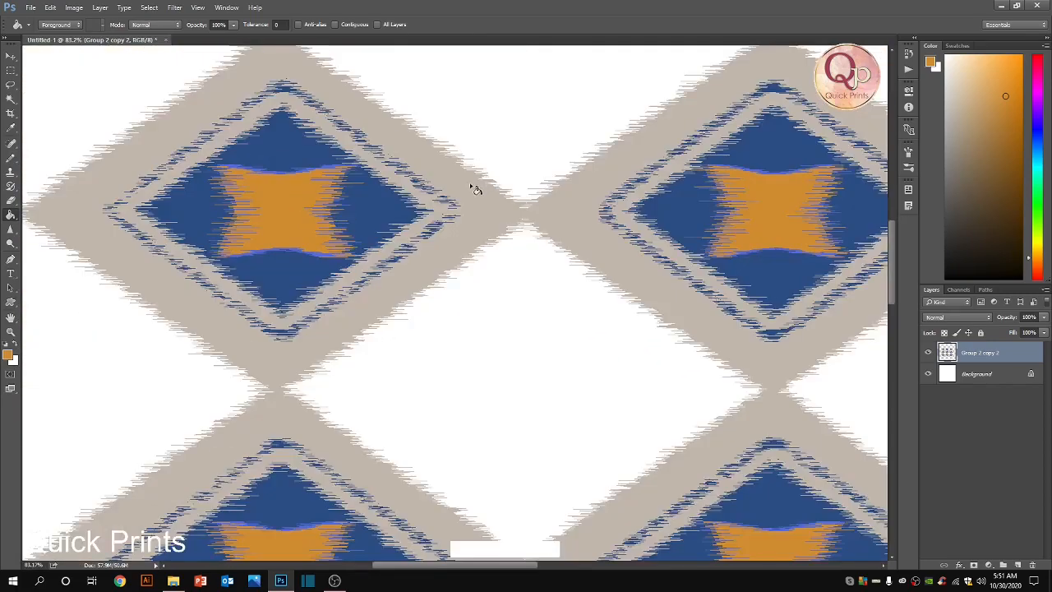
pyautogui.press('w')
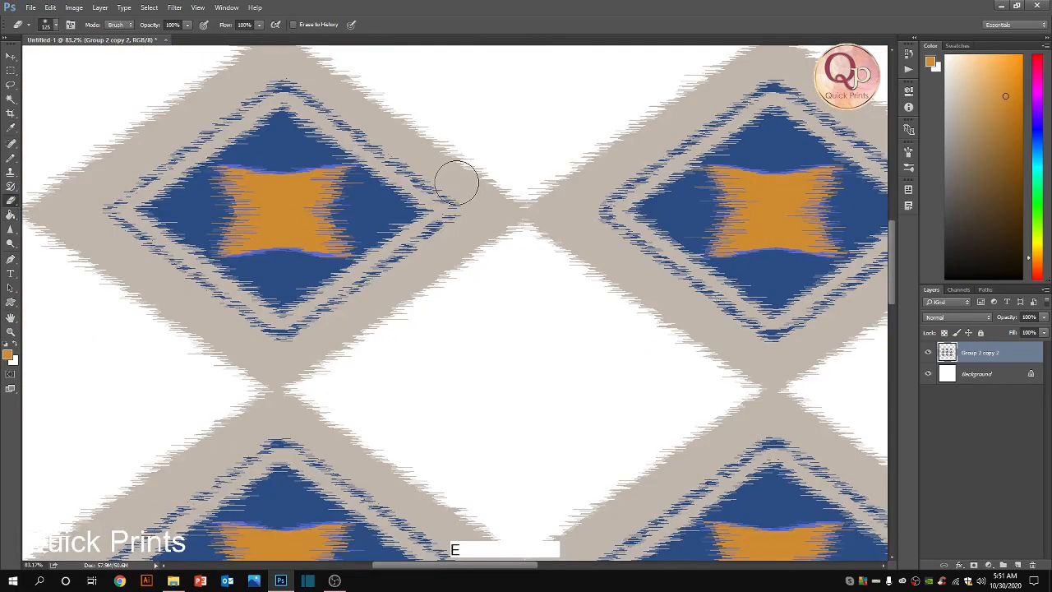
pyautogui.press('w')
pyautogui.scroll(4, 459, 185)
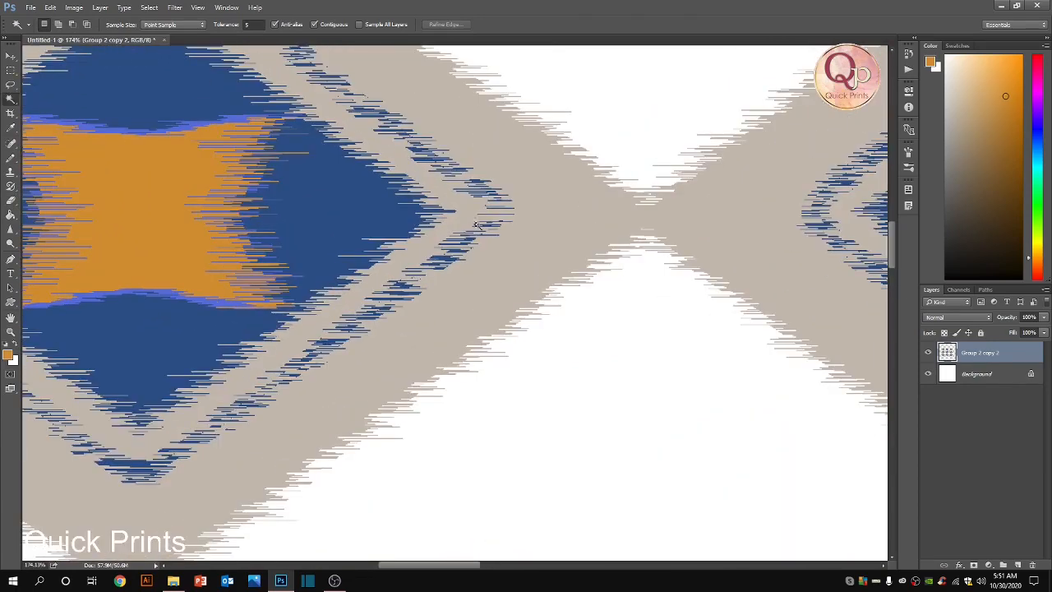
pyautogui.scroll(-3, 470, 243)
pyautogui.scroll(1, 459, 223)
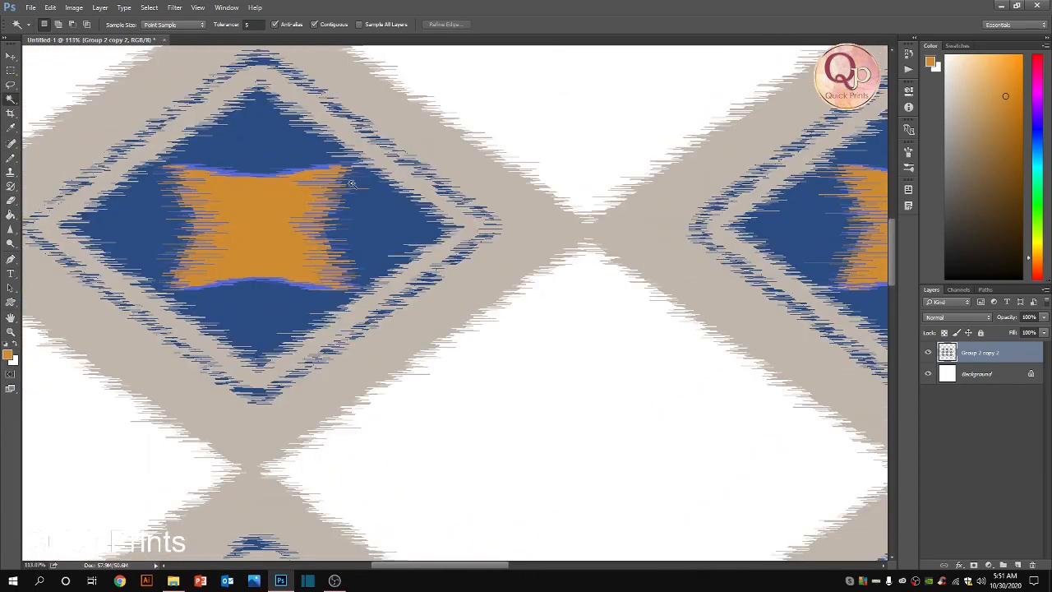
pyautogui.press('p')
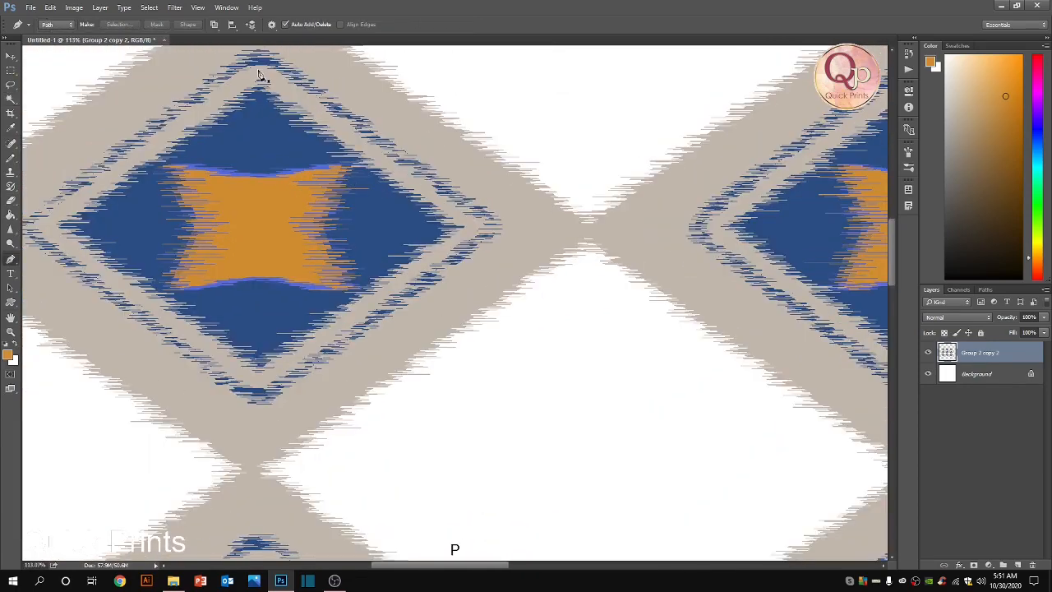
pyautogui.scroll(2, 258, 75)
pyautogui.click(341, 137)
pyautogui.scroll(1, 341, 137)
pyautogui.click(395, 167)
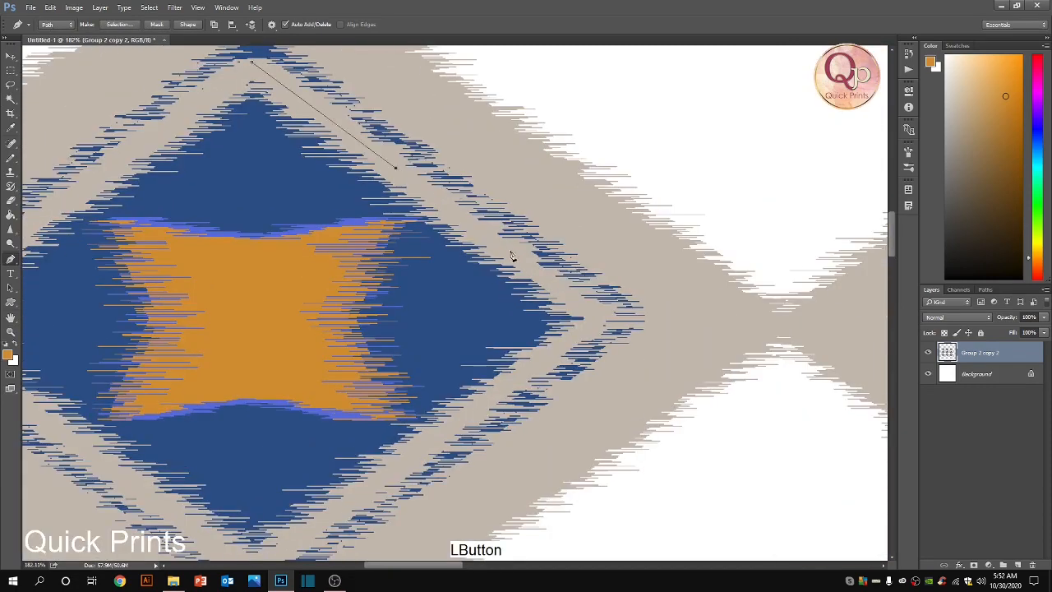
pyautogui.click(566, 292)
pyautogui.click(535, 357)
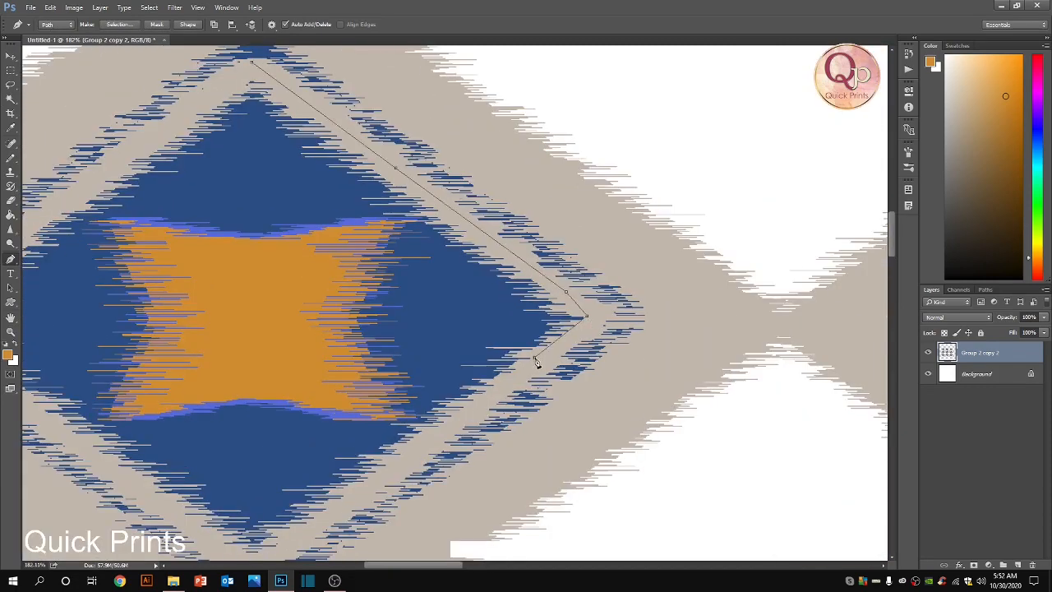
pyautogui.click(442, 449)
# Step: Continue the Pen path along the lower-right side of the inner beige band to its bottom corner
pyautogui.scroll(-5, 486, 348)
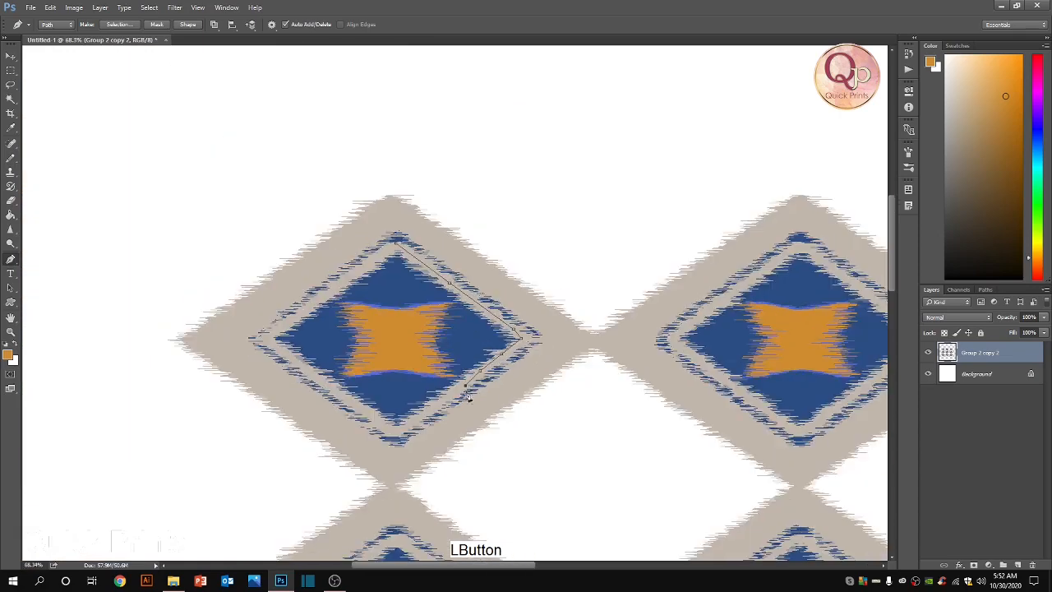
pyautogui.scroll(3, 452, 461)
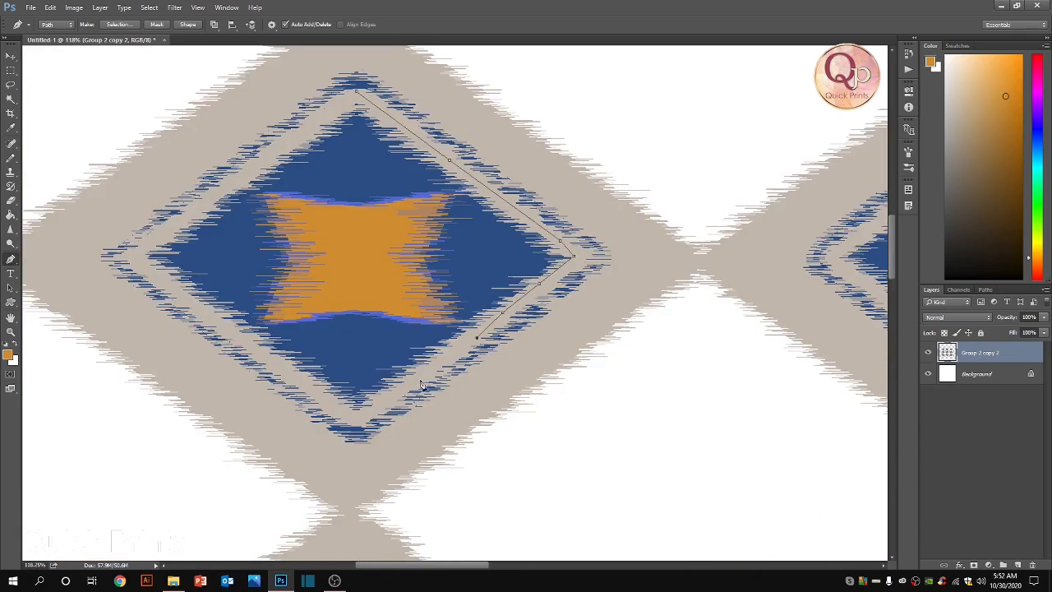
pyautogui.click(418, 375)
pyautogui.click(385, 398)
pyautogui.click(354, 423)
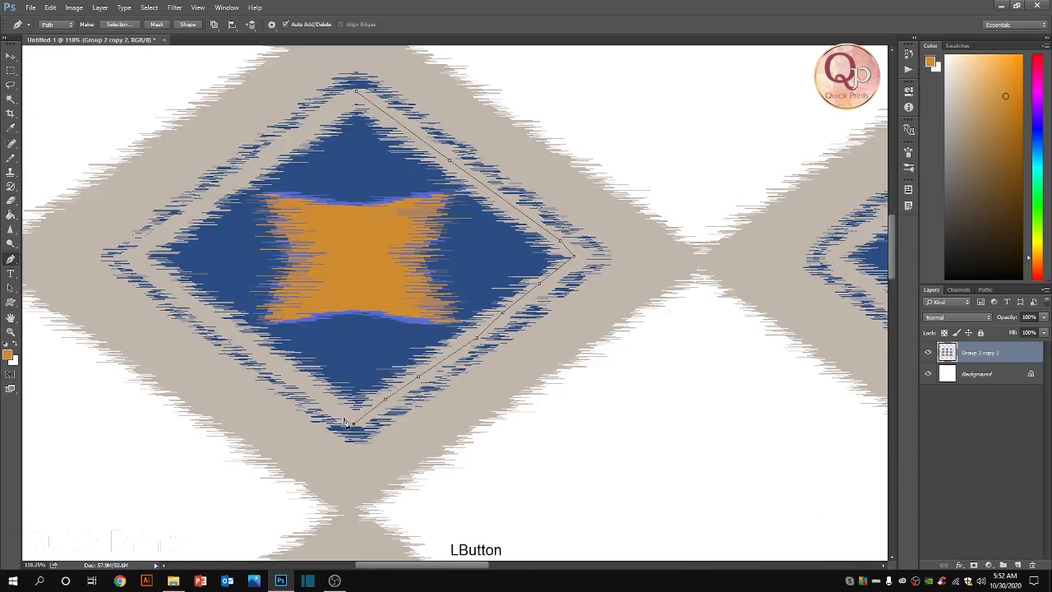
# Step: Trace the left half of the inner beige band with the Pen path and close it at the top corner
pyautogui.click(333, 408)
pyautogui.click(315, 393)
pyautogui.click(240, 335)
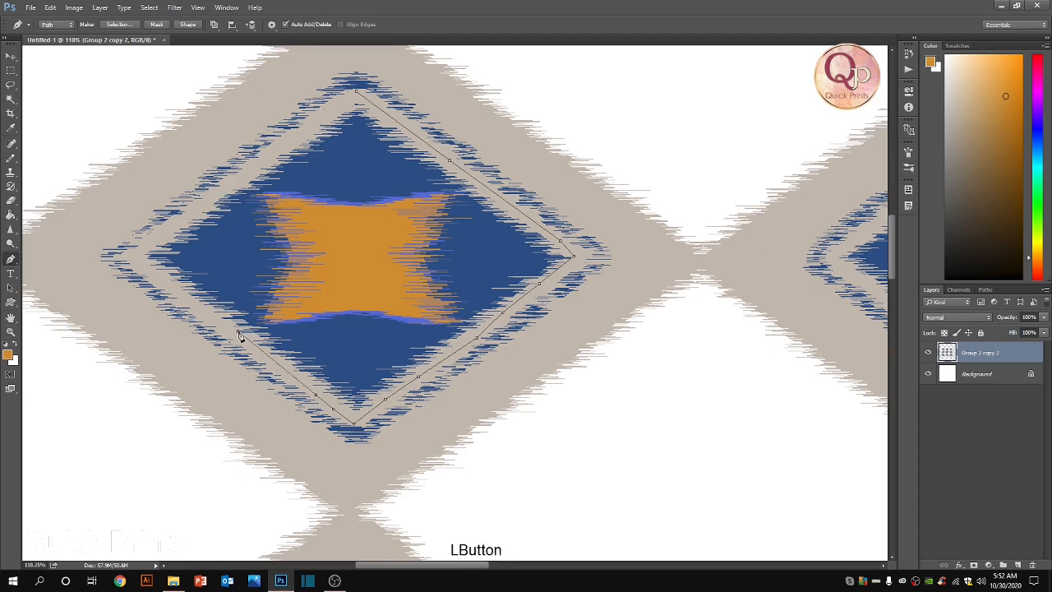
pyautogui.click(187, 306)
pyautogui.click(151, 262)
pyautogui.click(137, 254)
pyautogui.click(356, 96)
# Step: Start a second Pen path outside the diamond's blue outline, tracing the right half from the top to the bottom corner
pyautogui.scroll(-3, 456, 204)
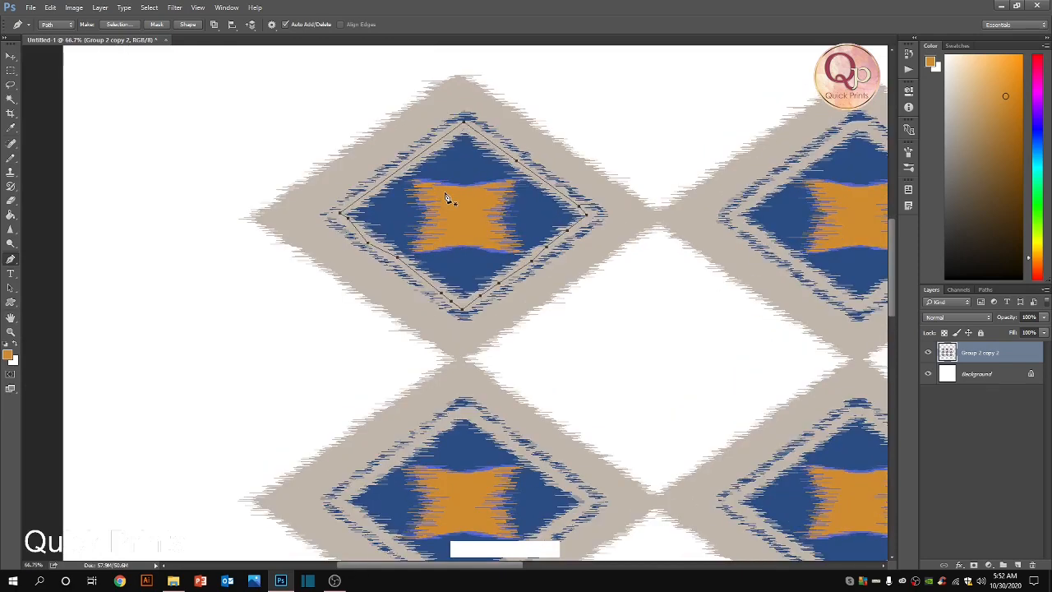
pyautogui.scroll(2, 465, 110)
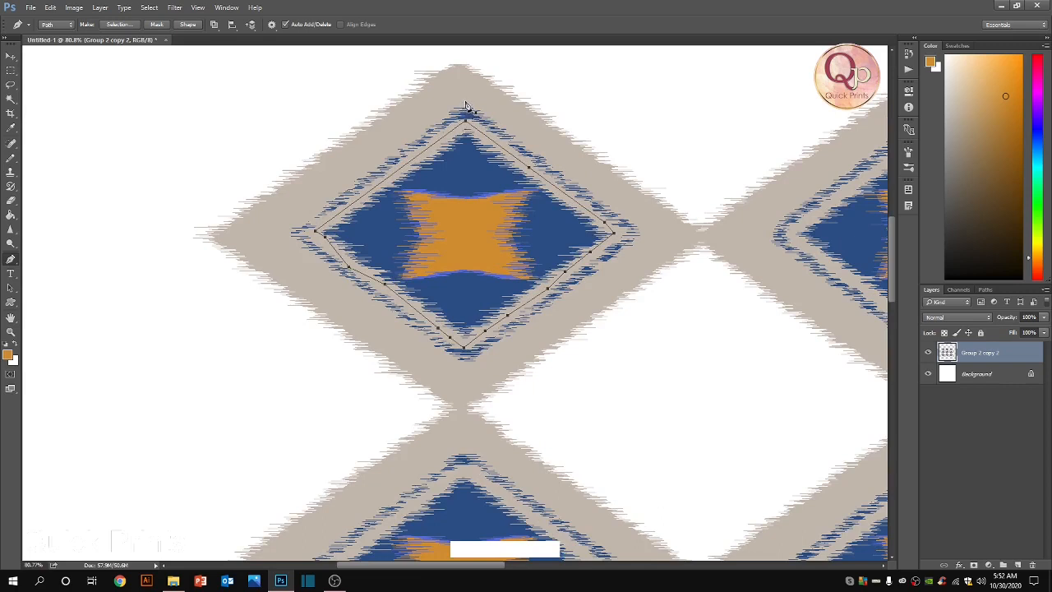
pyautogui.click(465, 99)
pyautogui.moveTo(503, 109); pyautogui.dragTo(501, 104)
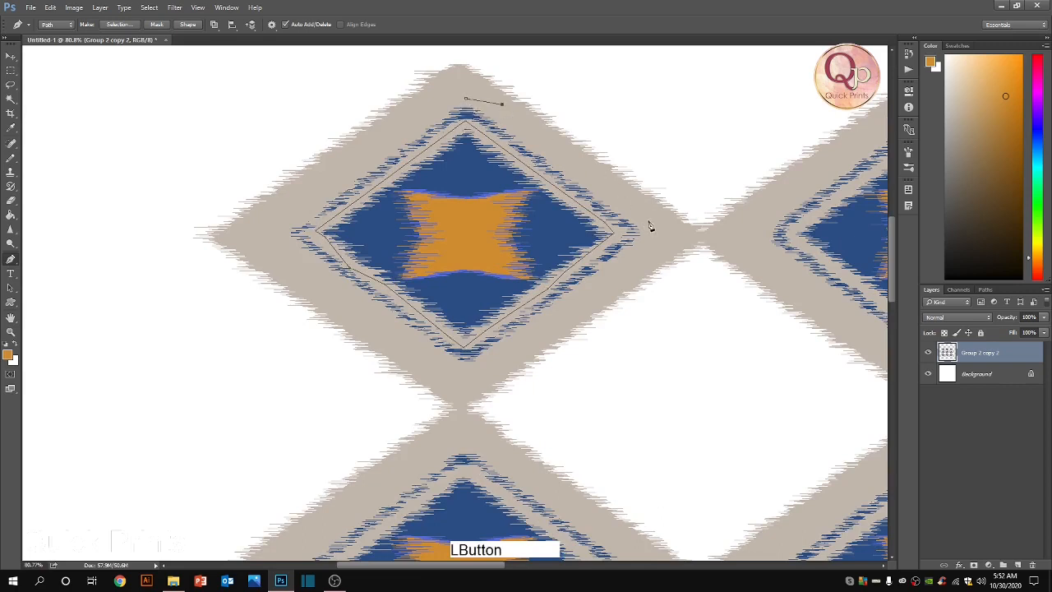
pyautogui.click(649, 221)
pyautogui.click(662, 247)
pyautogui.click(574, 309)
pyautogui.click(502, 351)
pyautogui.click(452, 385)
# Step: Trace the left half of the outer beige border with the second Pen path and close it at its starting point
pyautogui.click(398, 353)
pyautogui.click(337, 302)
pyautogui.click(284, 269)
pyautogui.click(271, 248)
pyautogui.click(277, 212)
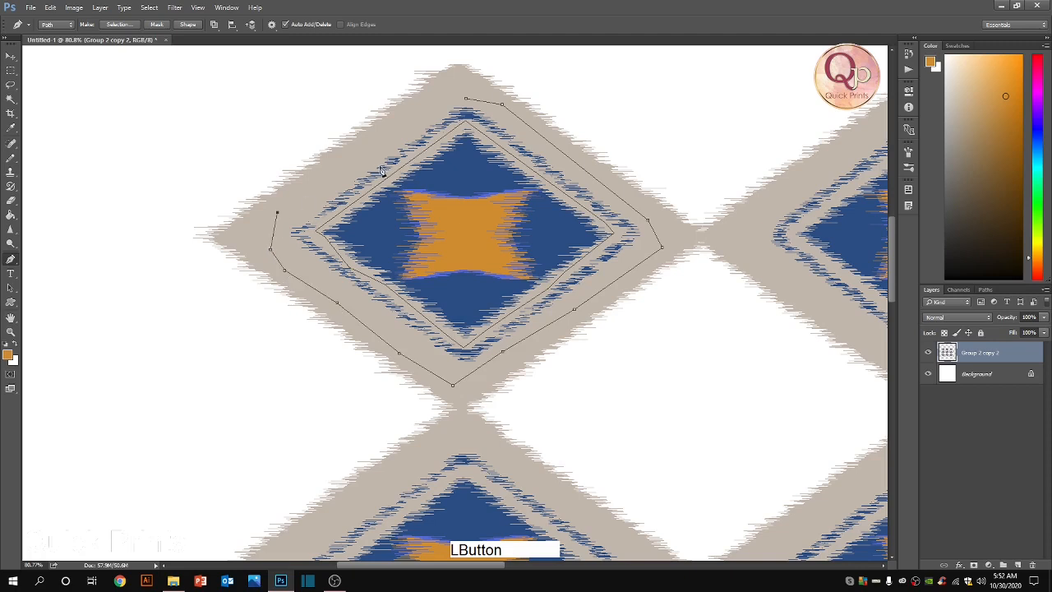
pyautogui.click(387, 137)
pyautogui.click(466, 100)
# Step: Select both diamond paths and convert them into a new selection with a feather radius of 0 pixels and anti-aliasing off
pyautogui.moveTo(153, 76); pyautogui.dragTo(787, 483)
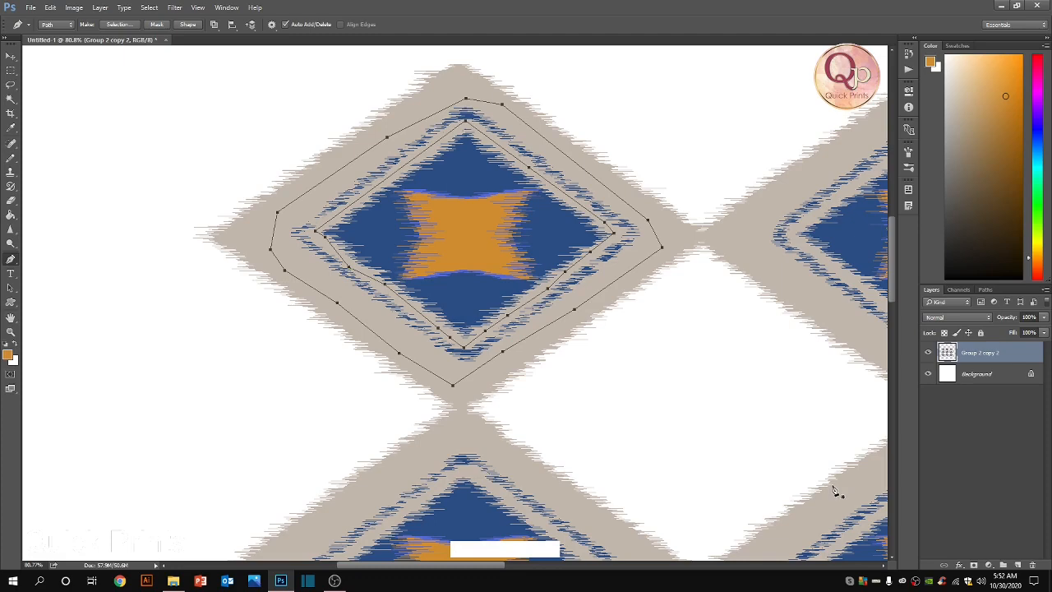
pyautogui.scroll(-1, 676, 350)
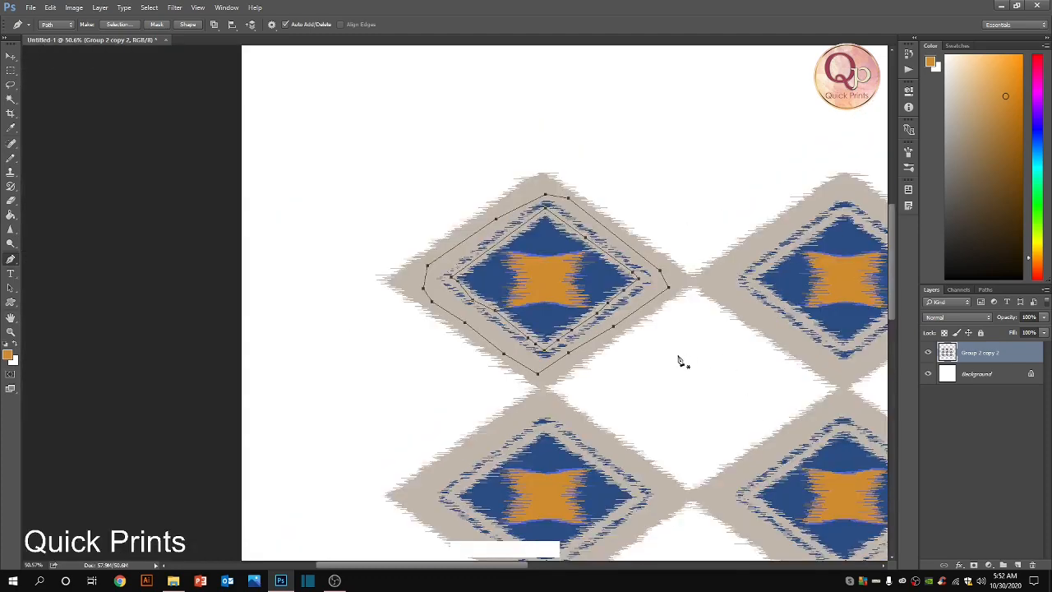
pyautogui.rightClick(542, 297)
pyautogui.click(601, 347)
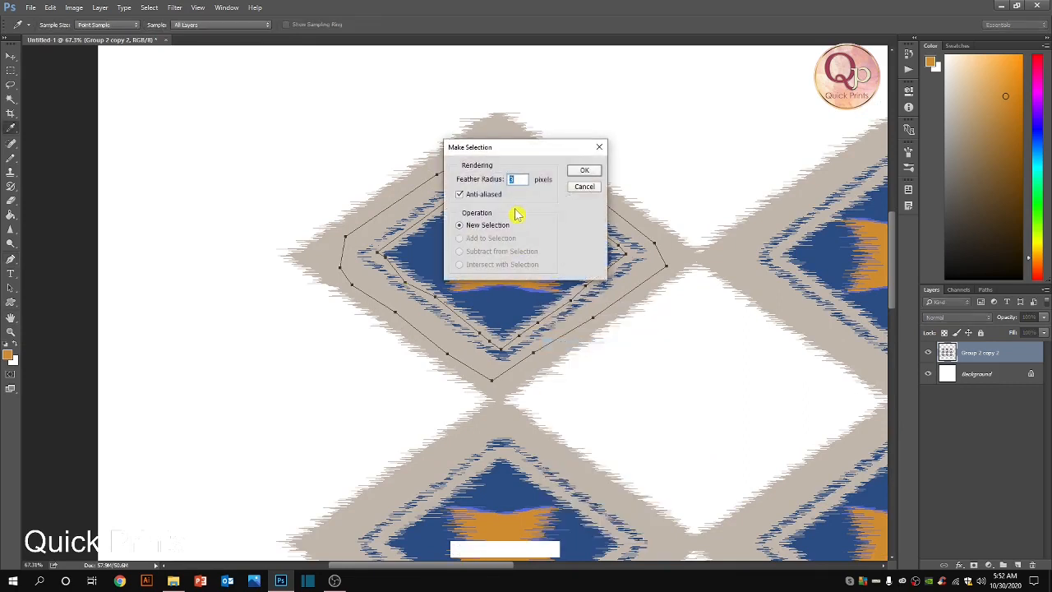
pyautogui.write('0')
pyautogui.click(478, 196)
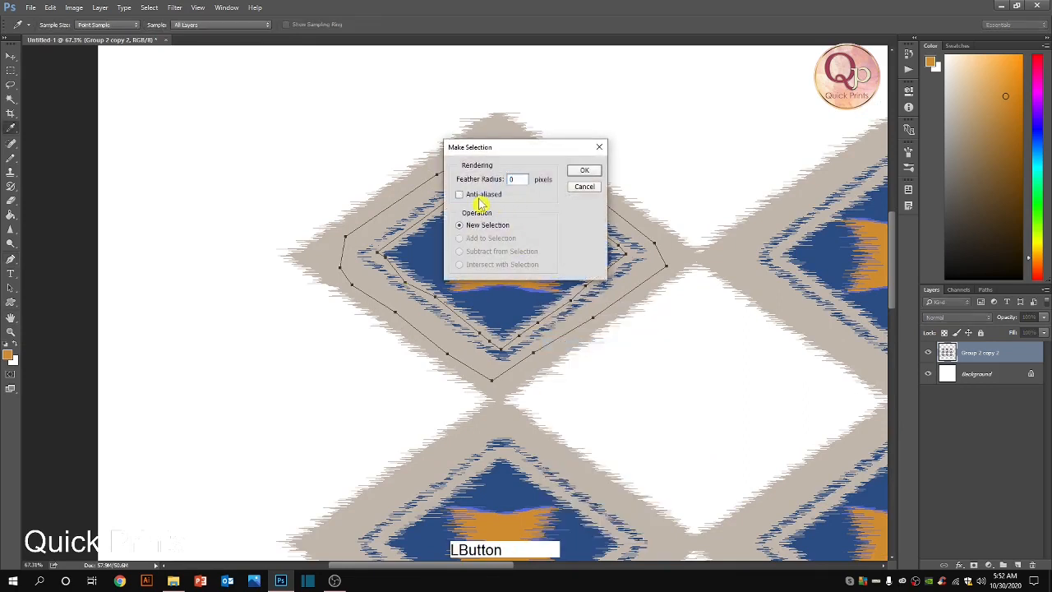
pyautogui.click(582, 171)
# Step: Subtract the beige area from the selection with the Magic Wand and copy the remaining blue outline onto a new layer
pyautogui.press('w')
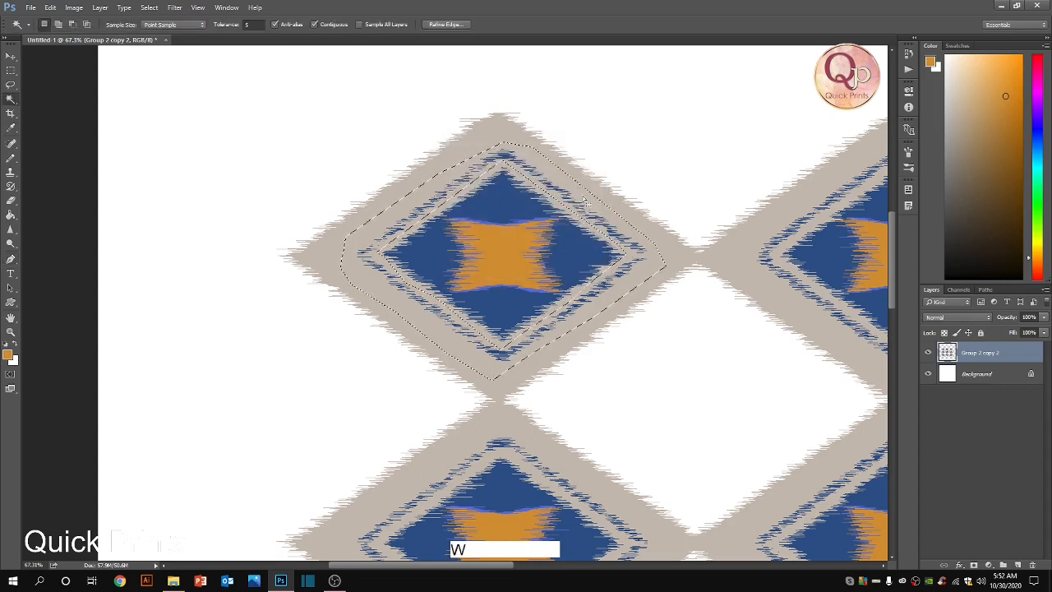
pyautogui.press('alt')
pyautogui.keyDown('alt'); pyautogui.click(582, 198); pyautogui.keyUp('alt')
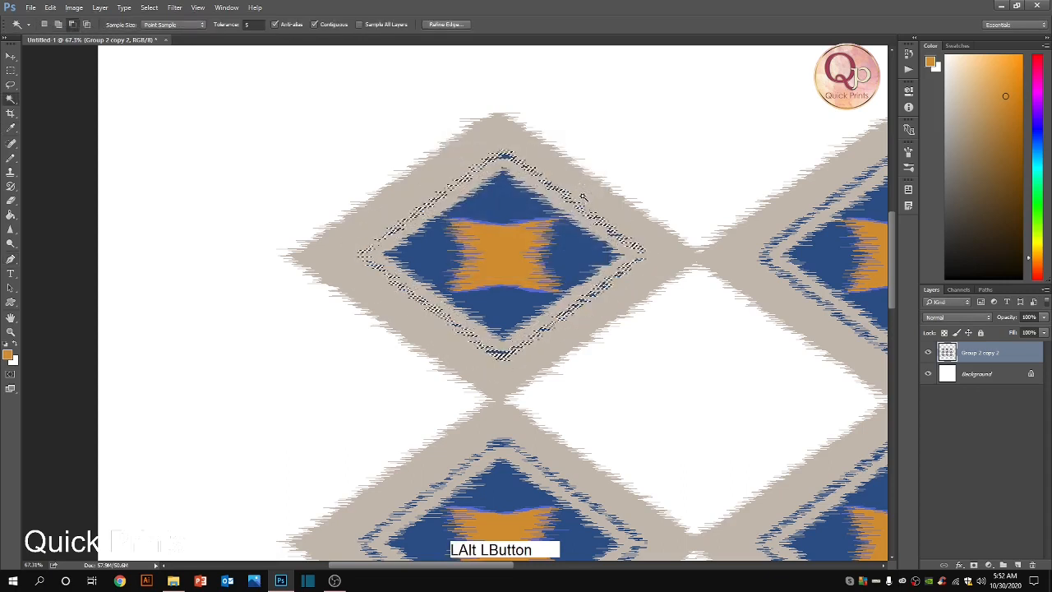
pyautogui.hotkey('ctrl', 'c')
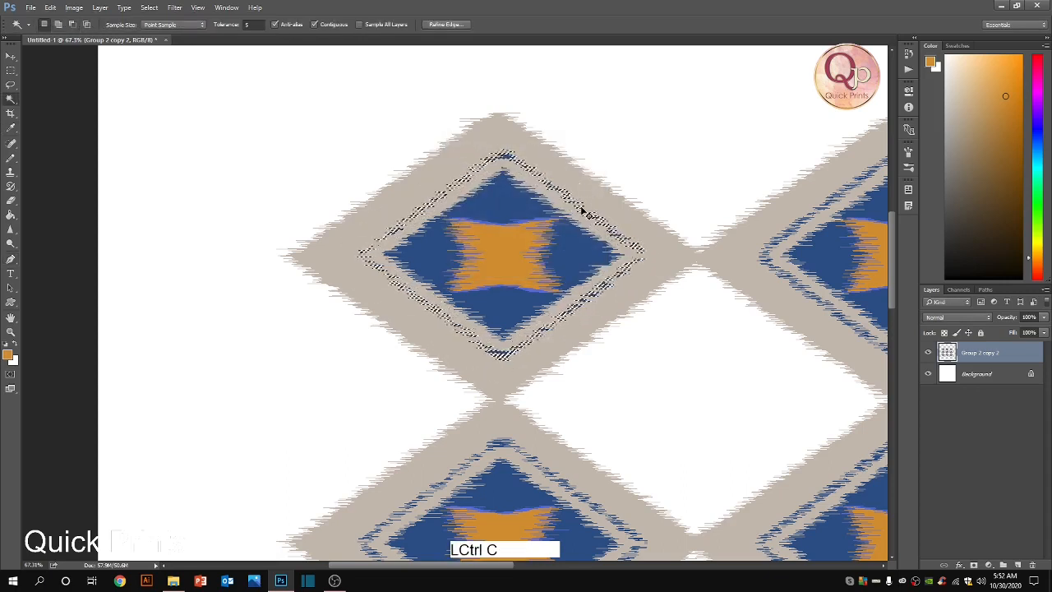
pyautogui.hotkey('ctrl', 'v')
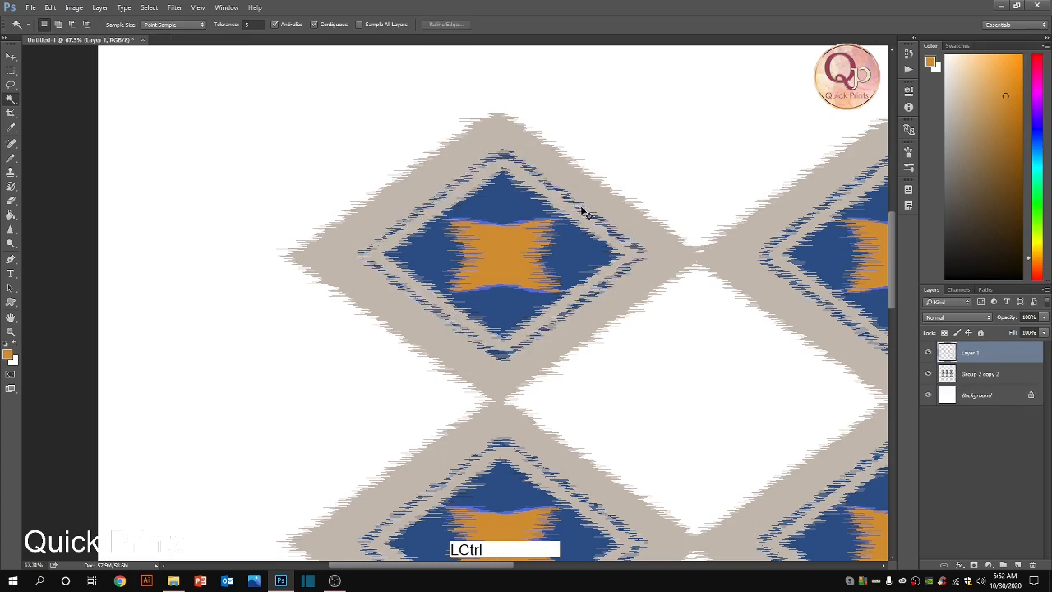
# Step: Try enlarging the copied blue outline to about 120.5% from its centre and nudging it horizontally inside the beige border
pyautogui.hotkey('ctrl', 't')
pyautogui.moveTo(647, 359); pyautogui.dragTo(679, 380)
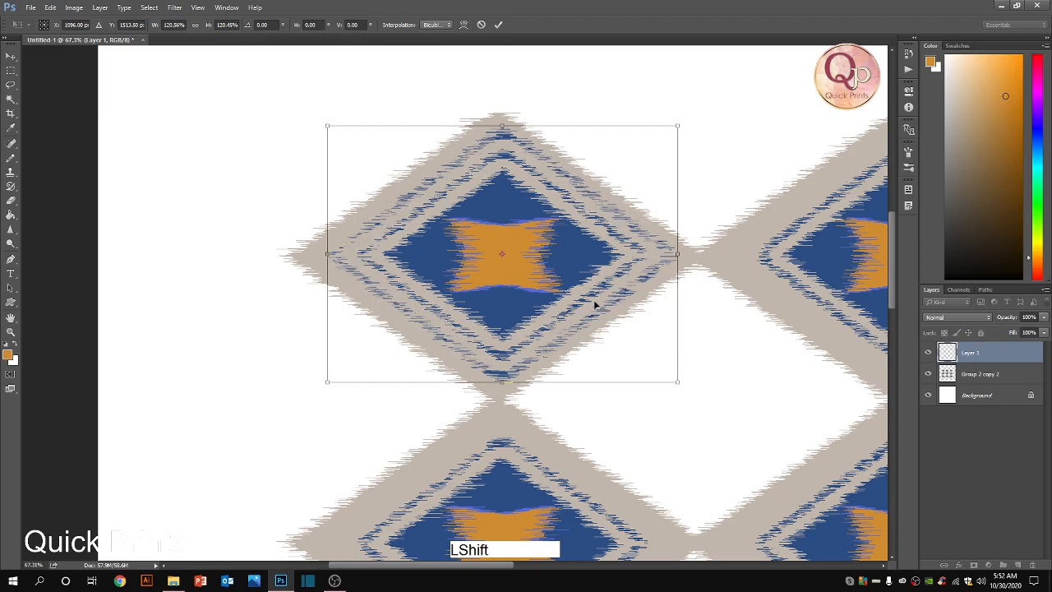
pyautogui.moveTo(594, 305); pyautogui.dragTo(589, 301)
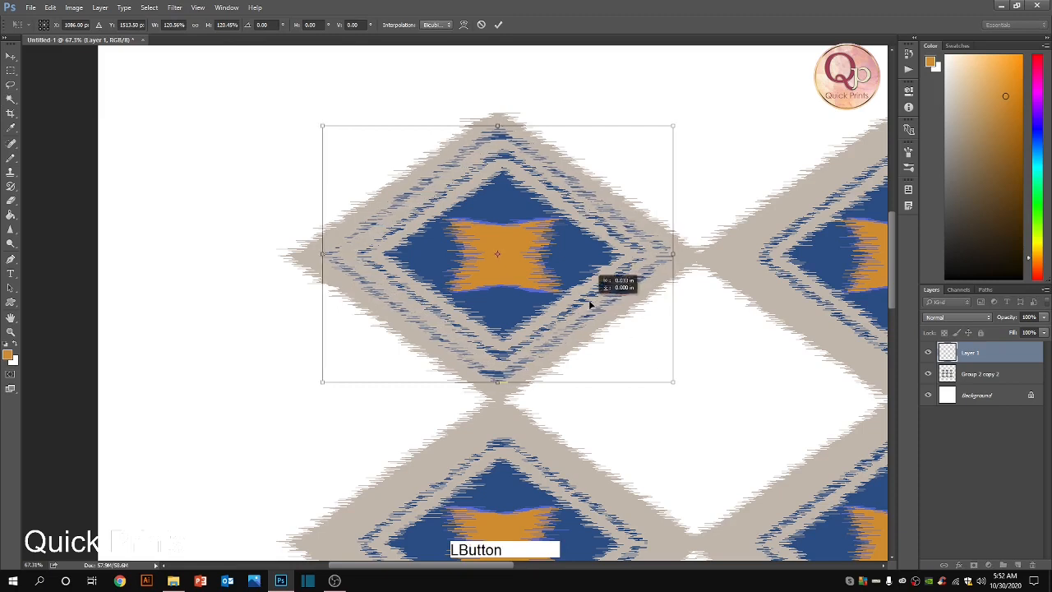
pyautogui.click(434, 24)
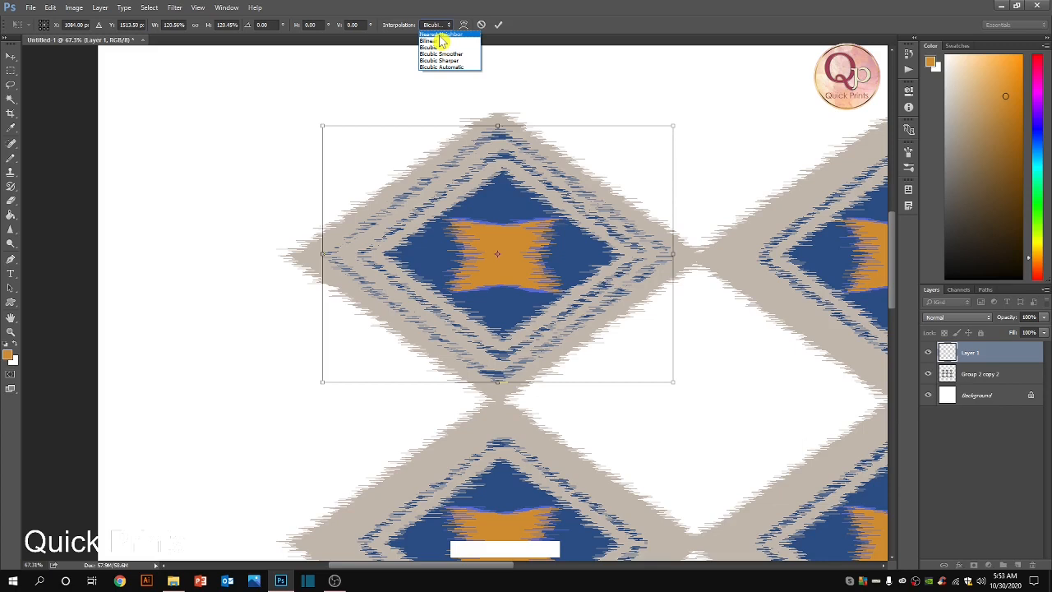
pyautogui.click(556, 188)
pyautogui.doubleClick(560, 185)
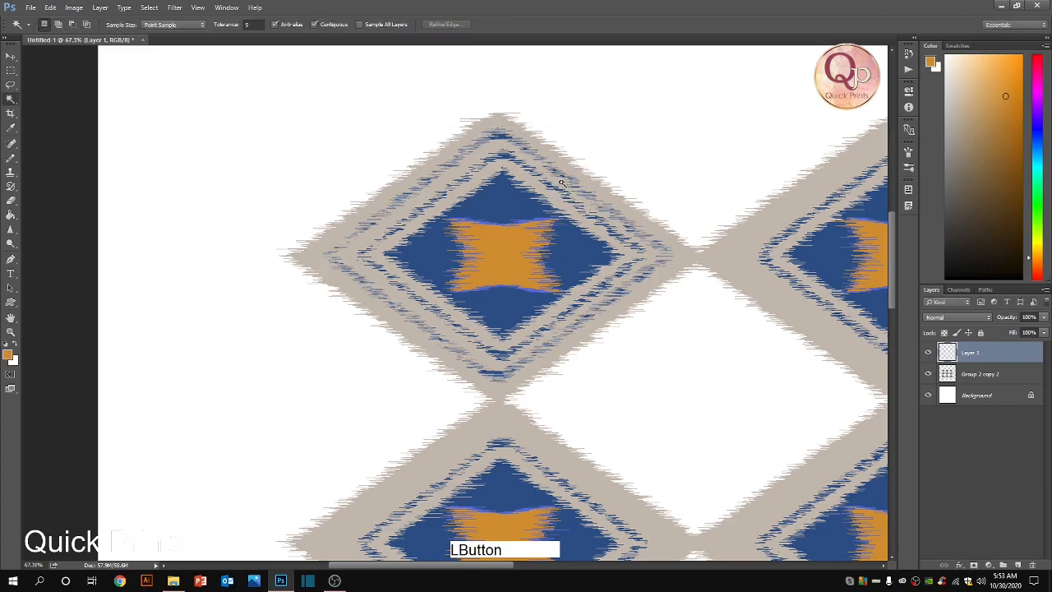
# Step: Undo the outline's enlargement, its copied layer and the selection, back to the two diamond paths
pyautogui.scroll(11, 562, 181)
pyautogui.scroll(2, 530, 158)
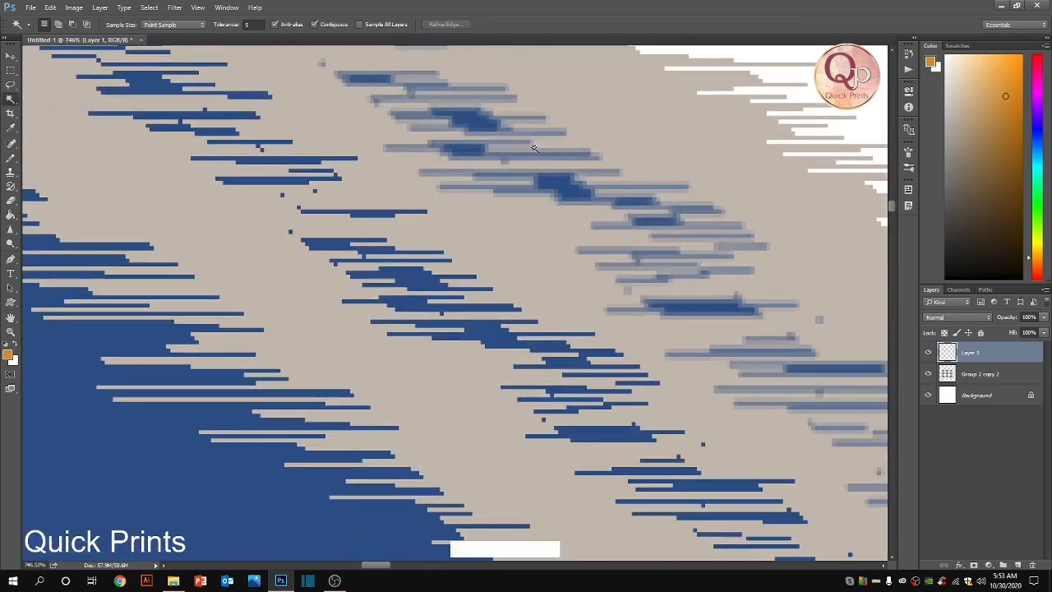
pyautogui.scroll(-2, 533, 148)
pyautogui.hotkey('ctrl', 'alt', 'z')
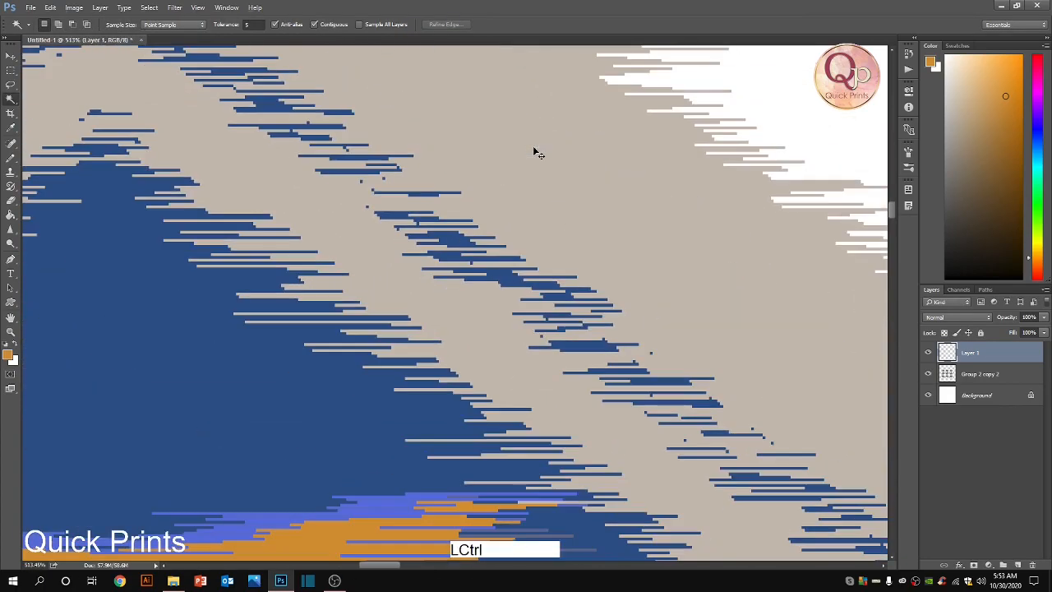
pyautogui.hotkey('ctrl', 't')
pyautogui.scroll(-11, 532, 146)
pyautogui.hotkey('ctrl', 'alt', 'z')
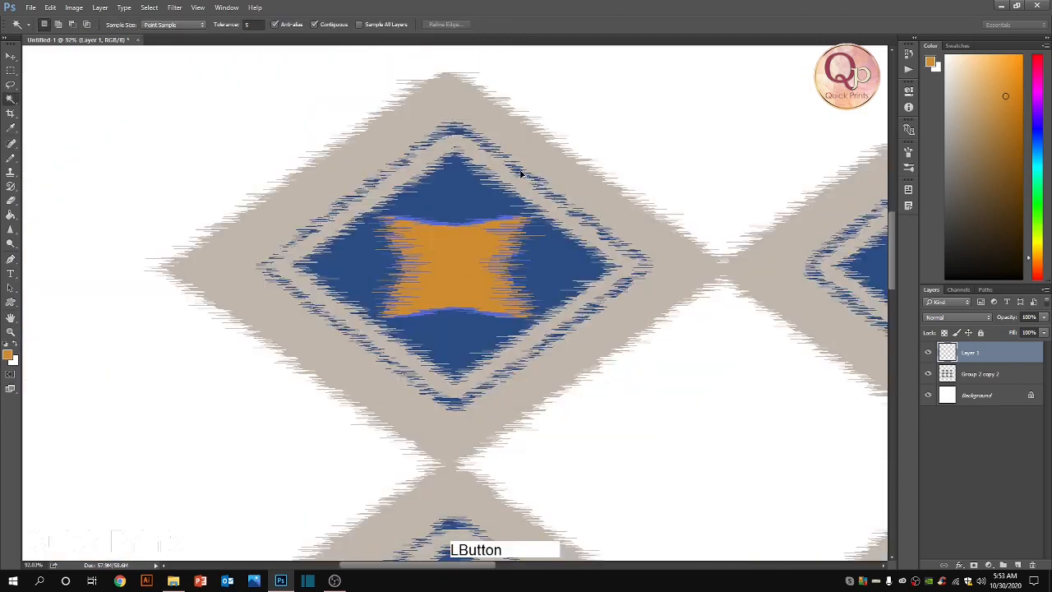
pyautogui.hotkey('ctrl', 'alt', 'z')
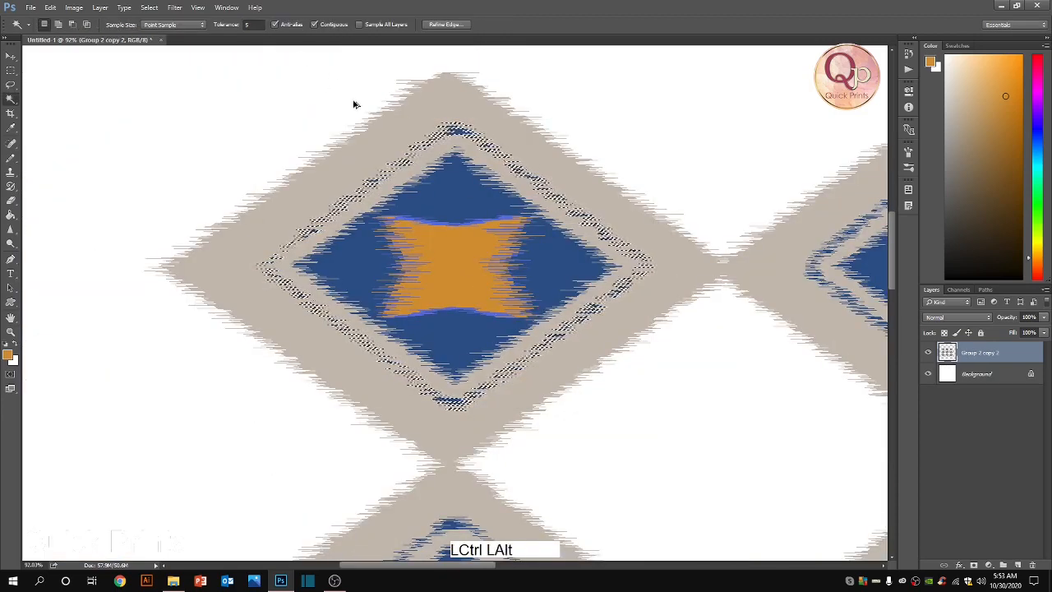
pyautogui.hotkey('ctrl', 'alt', 'z')
pyautogui.hotkey('ctrl', 'alt', 'z')
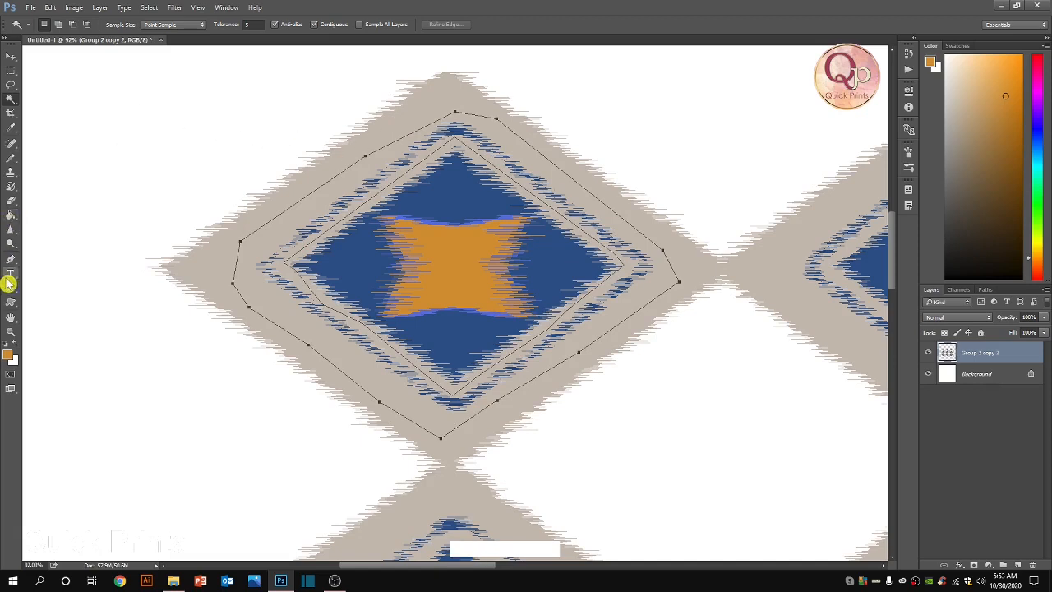
# Step: Convert both diamond paths into a new selection with a feather radius of 0 pixels and anti-aliasing off
pyautogui.press('p')
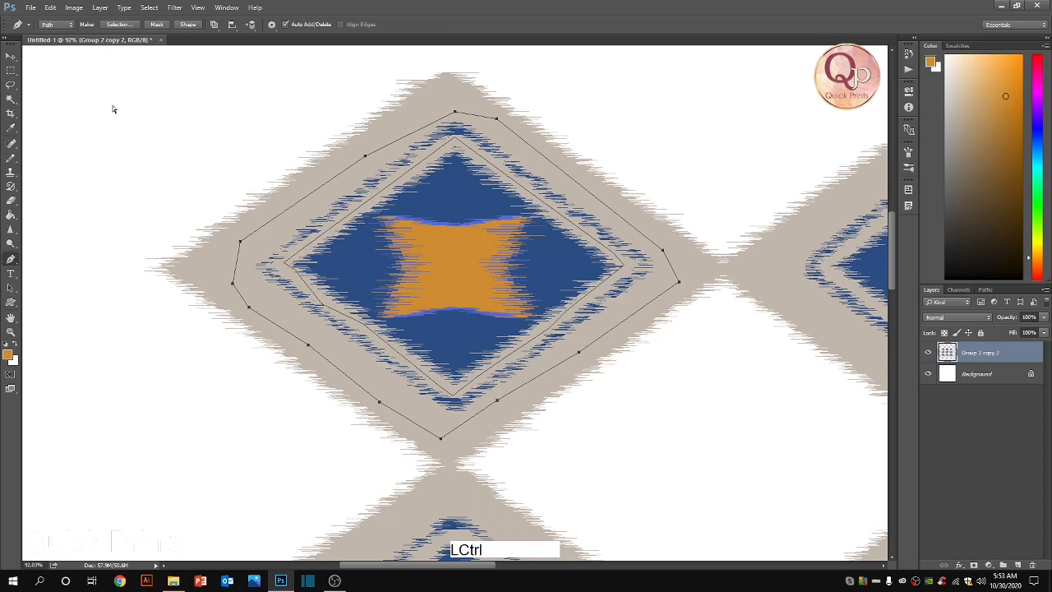
pyautogui.moveTo(113, 109); pyautogui.dragTo(706, 519)
pyautogui.rightClick(419, 282)
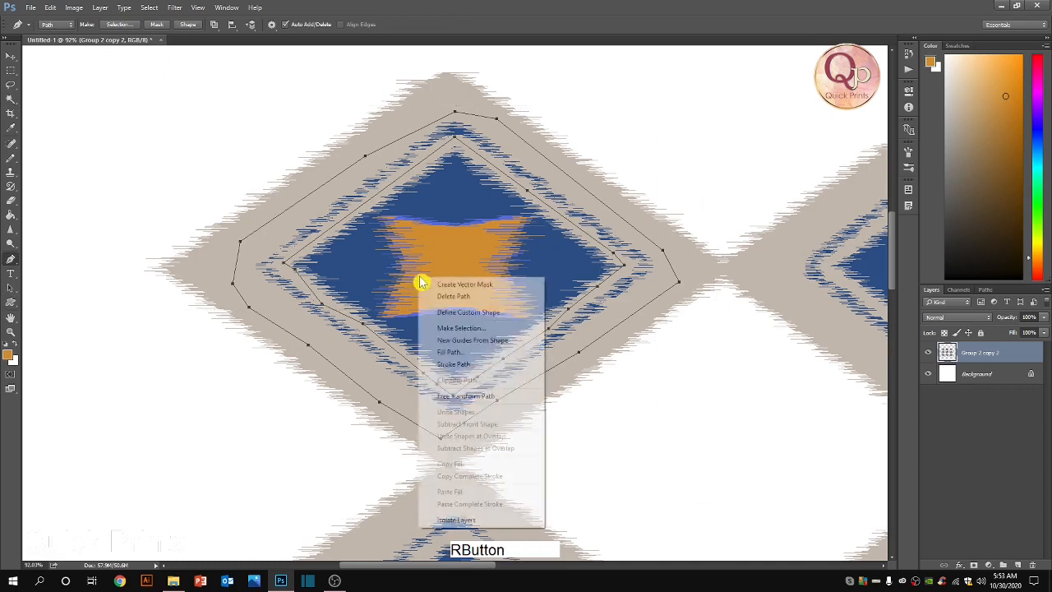
pyautogui.click(467, 328)
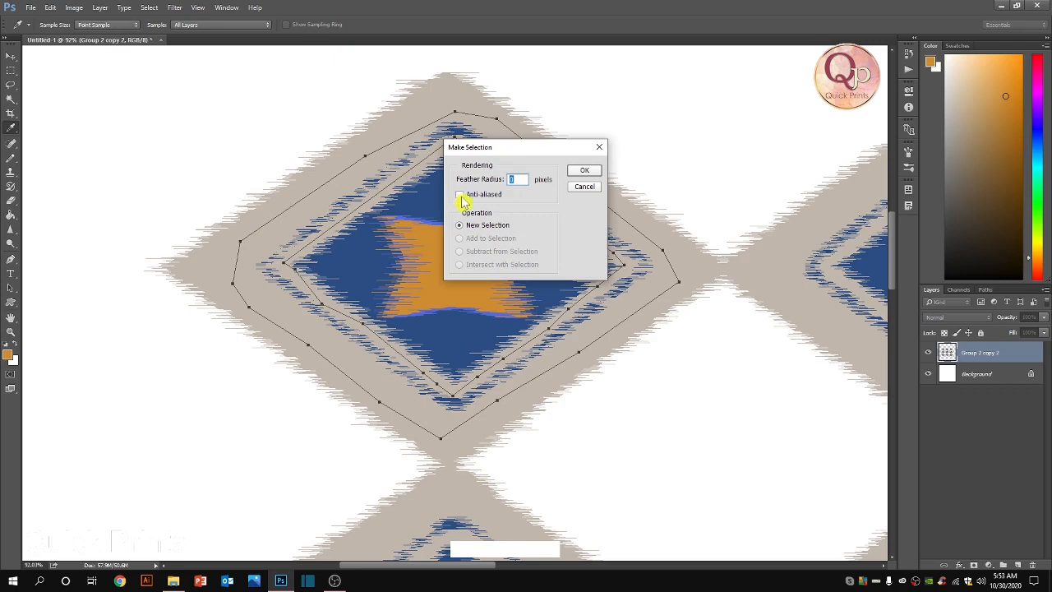
pyautogui.click(598, 170)
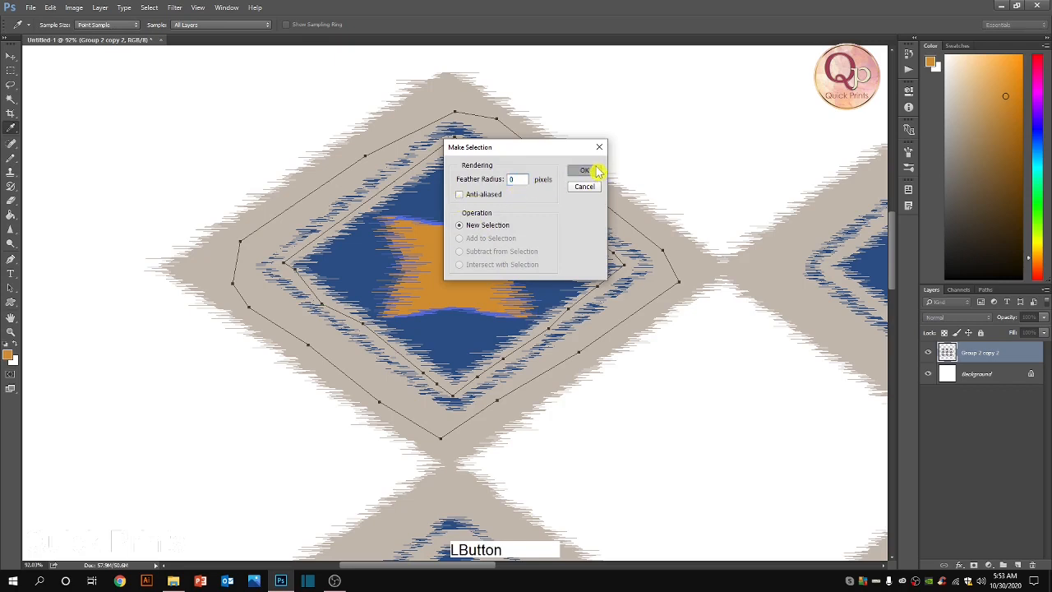
pyautogui.press('p')
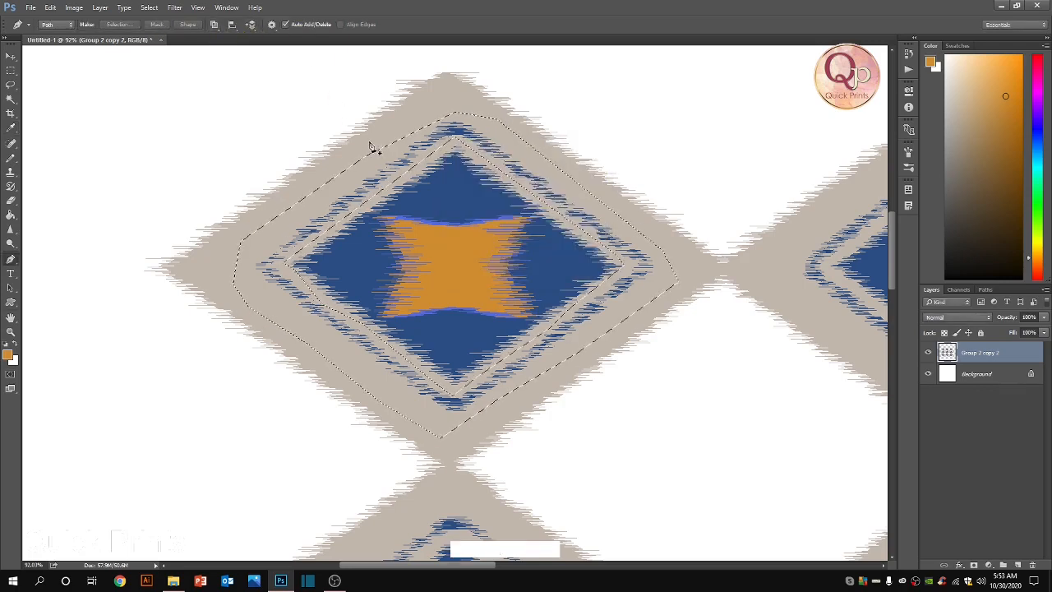
# Step: Set the Magic Wand tolerance to 0 with its anti-alias and contiguous options turned off
pyautogui.press('w')
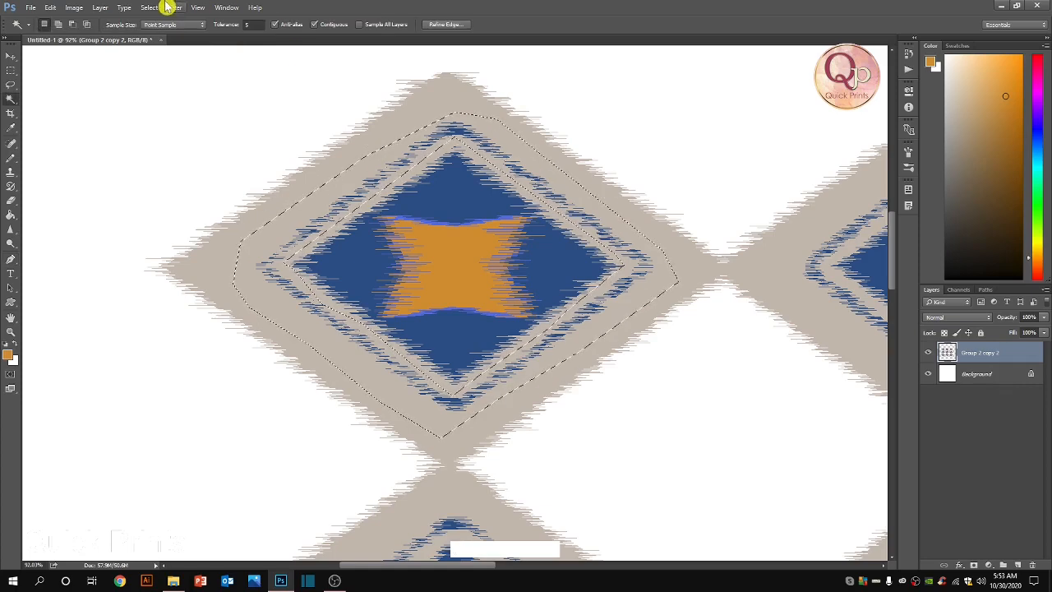
pyautogui.click(216, 39)
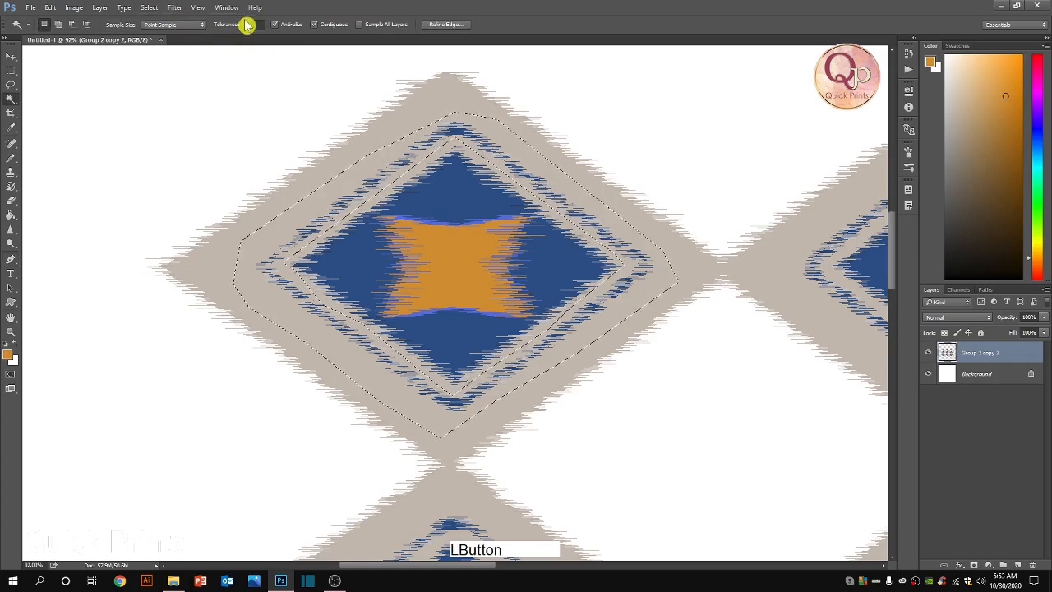
pyautogui.click(248, 24)
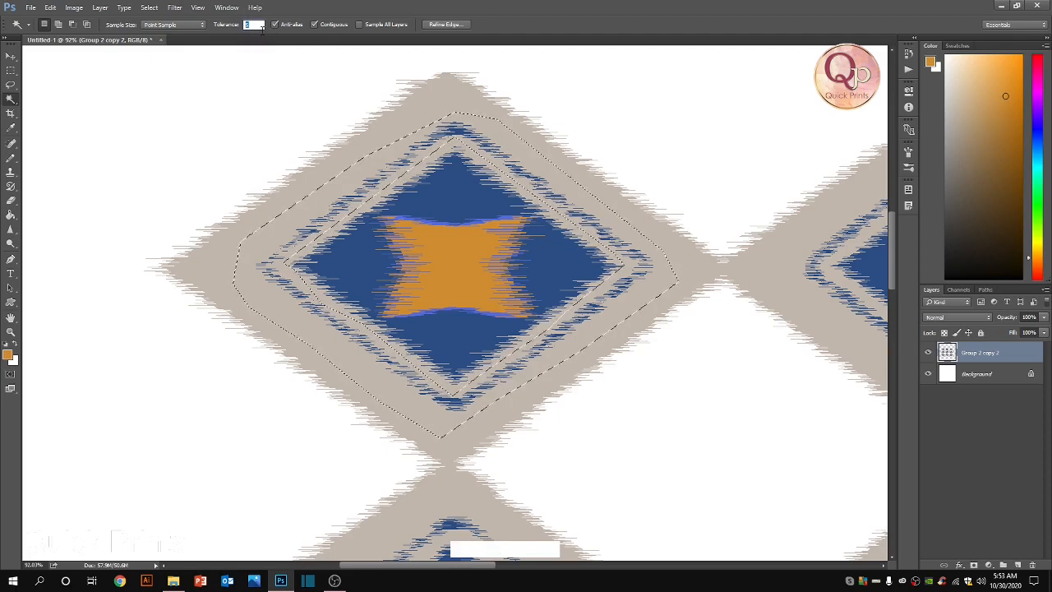
pyautogui.write('0')
pyautogui.click(277, 24)
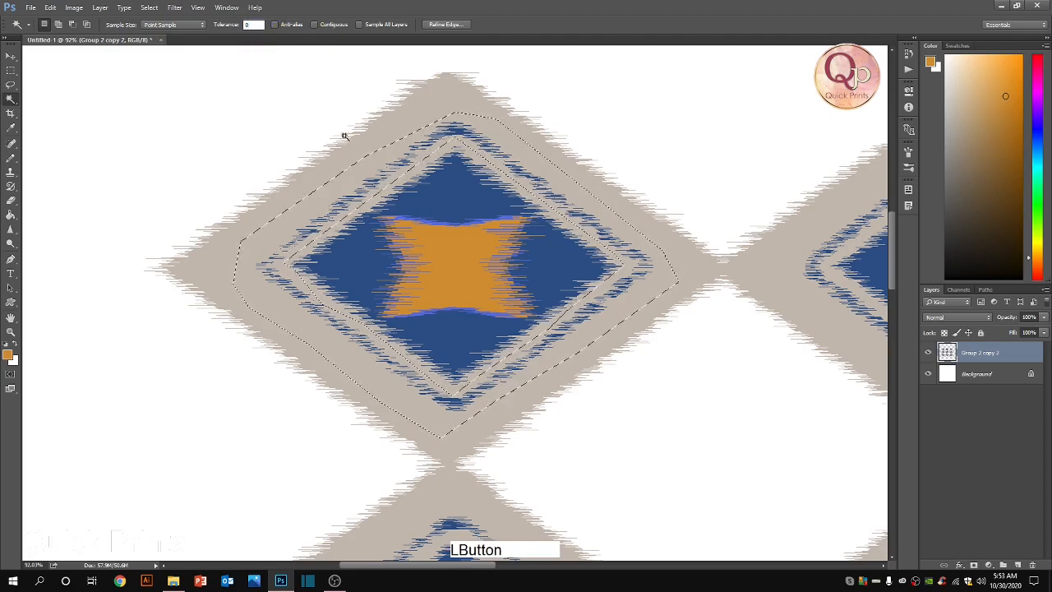
# Step: Subtract the beige area from the selection with the Magic Wand and paste the remaining blue outline onto a new layer
pyautogui.press('alt')
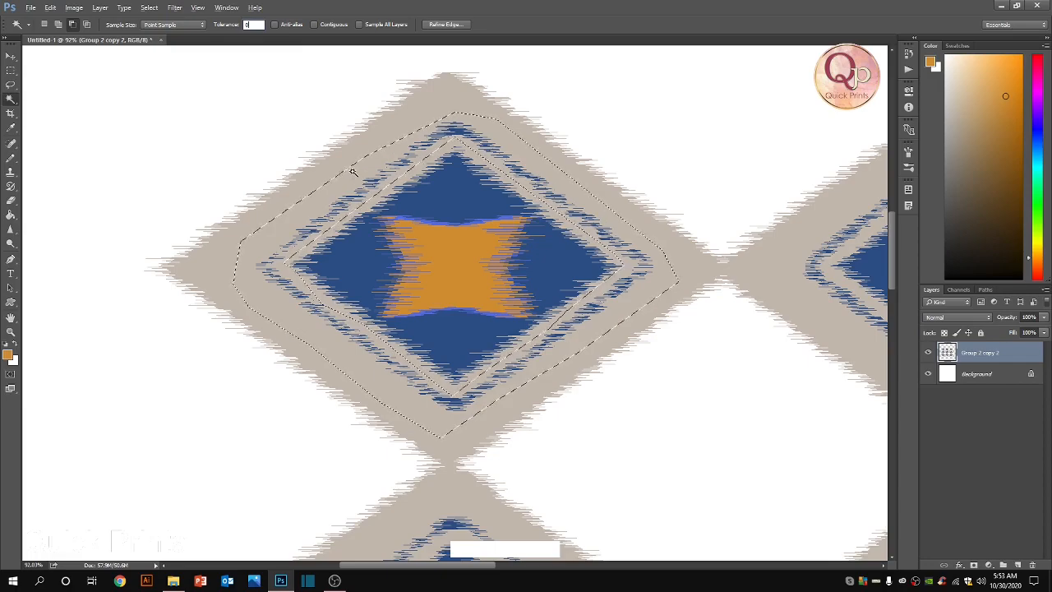
pyautogui.keyDown('alt'); pyautogui.click(351, 171); pyautogui.keyUp('alt')
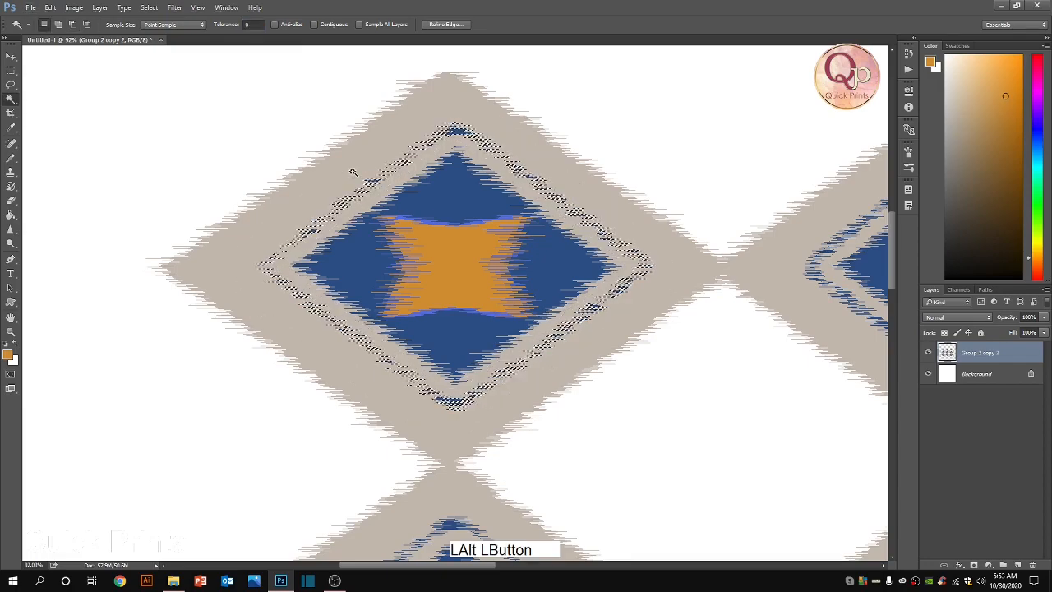
pyautogui.moveTo(497, 74); pyautogui.dragTo(549, 90)
pyautogui.moveTo(334, 197); pyautogui.dragTo(448, 204)
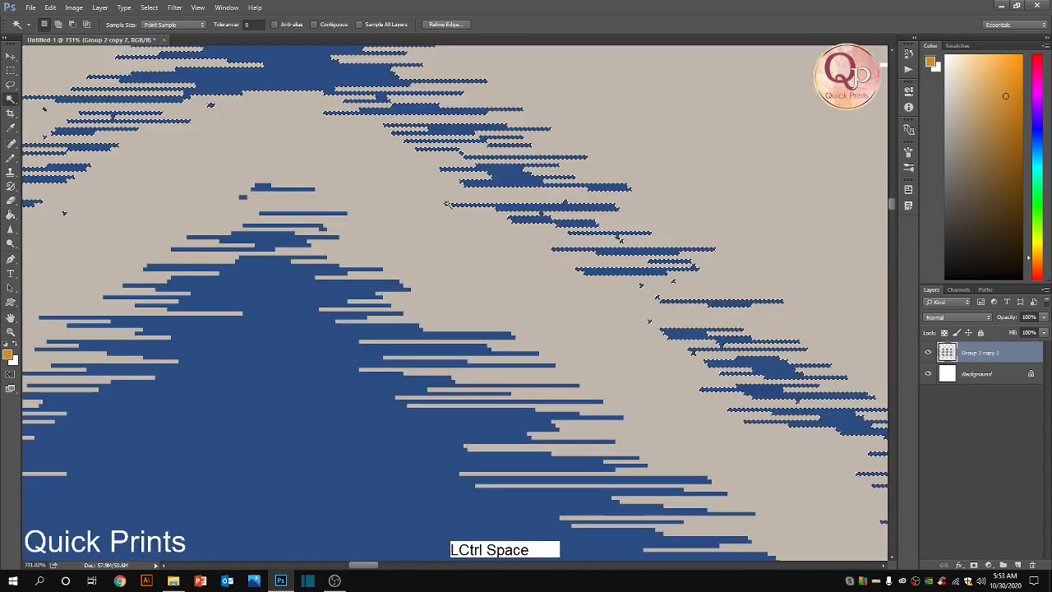
pyautogui.scroll(-10, 437, 222)
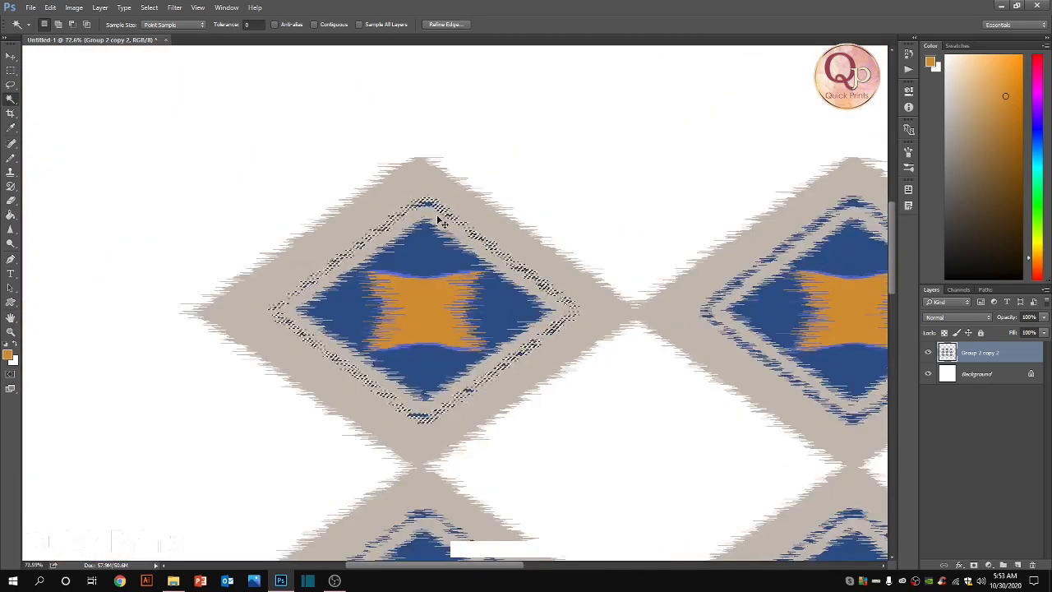
pyautogui.hotkey('ctrl', 'c')
pyautogui.hotkey('ctrl', 'v')
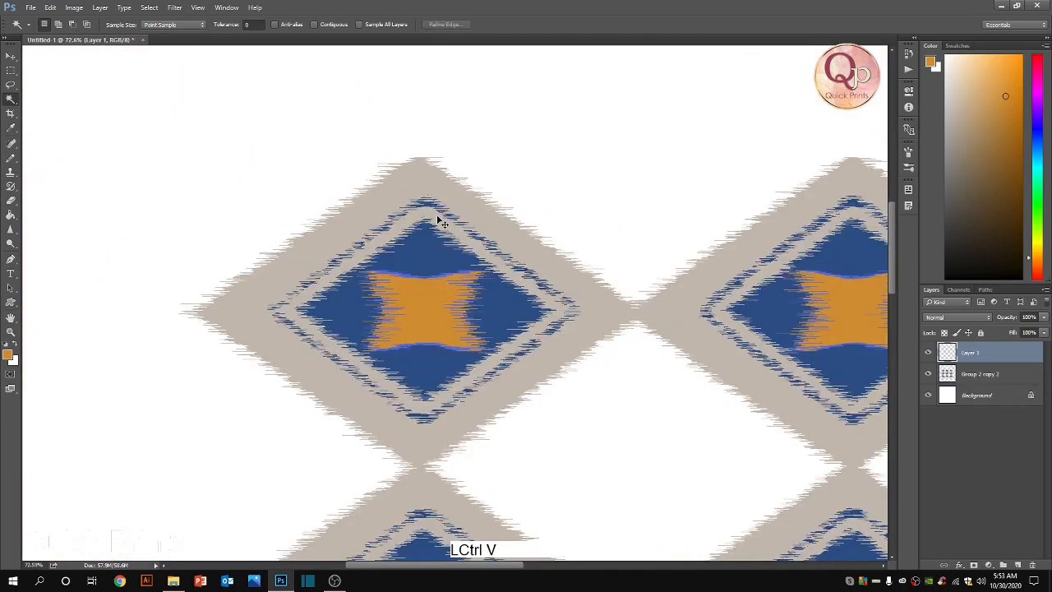
# Step: Enlarge the pasted outline to about 119.5% from its centre, using Nearest Neighbor interpolation
pyautogui.hotkey('ctrl', 't')
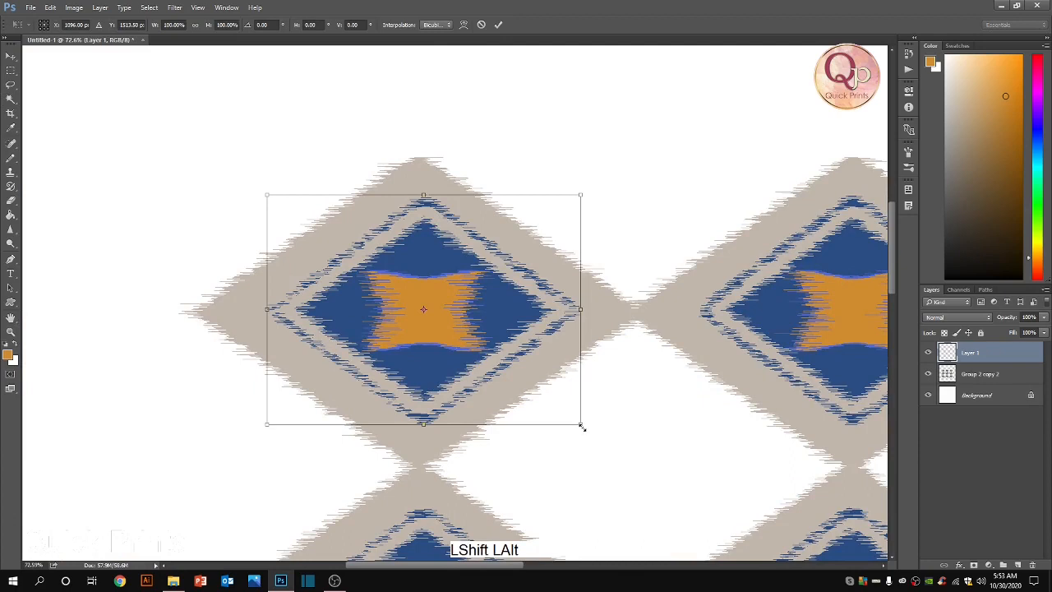
pyautogui.moveTo(580, 425); pyautogui.dragTo(614, 446)
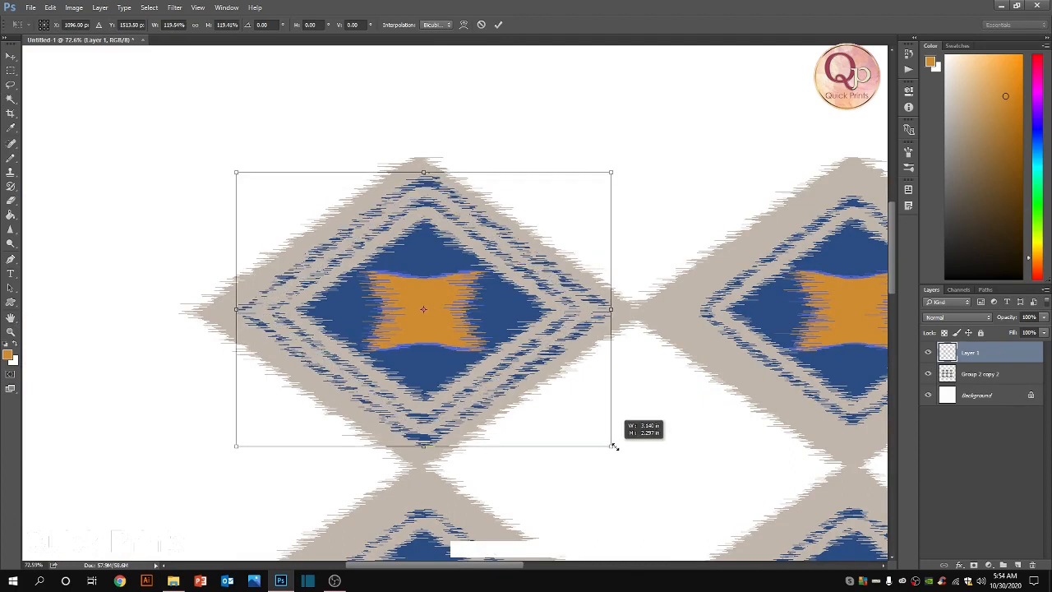
pyautogui.click(440, 25)
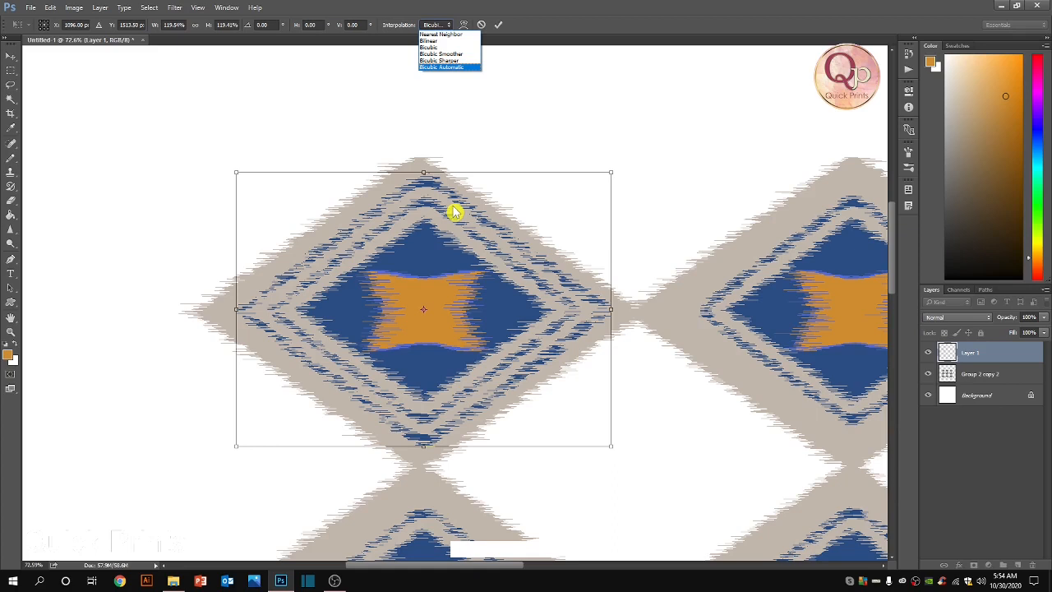
pyautogui.click(452, 35)
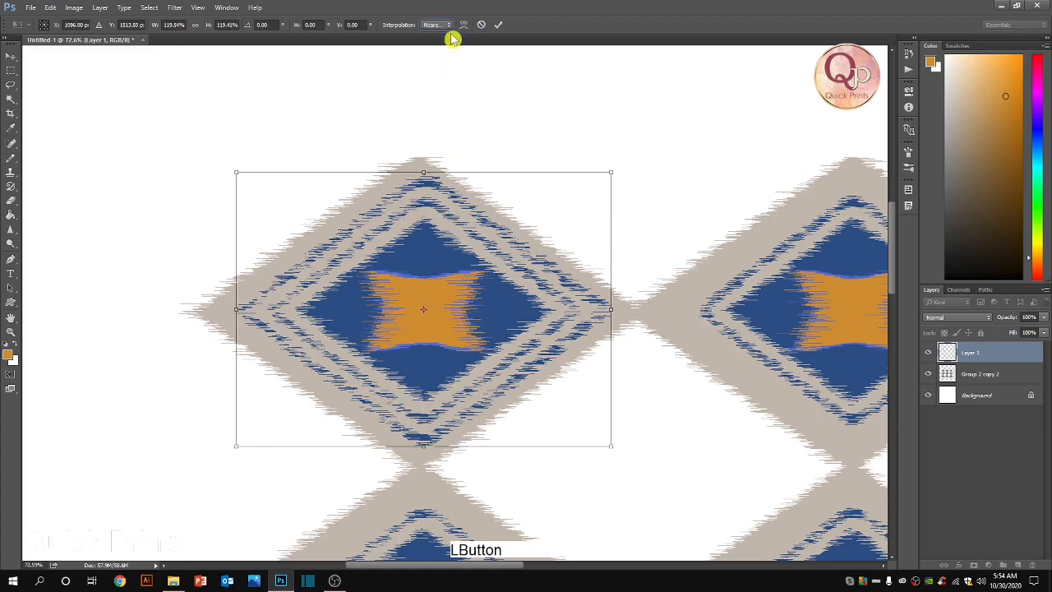
pyautogui.doubleClick(458, 349)
pyautogui.hotkey('ctrl', 'space')
pyautogui.moveTo(276, 195); pyautogui.dragTo(462, 330)
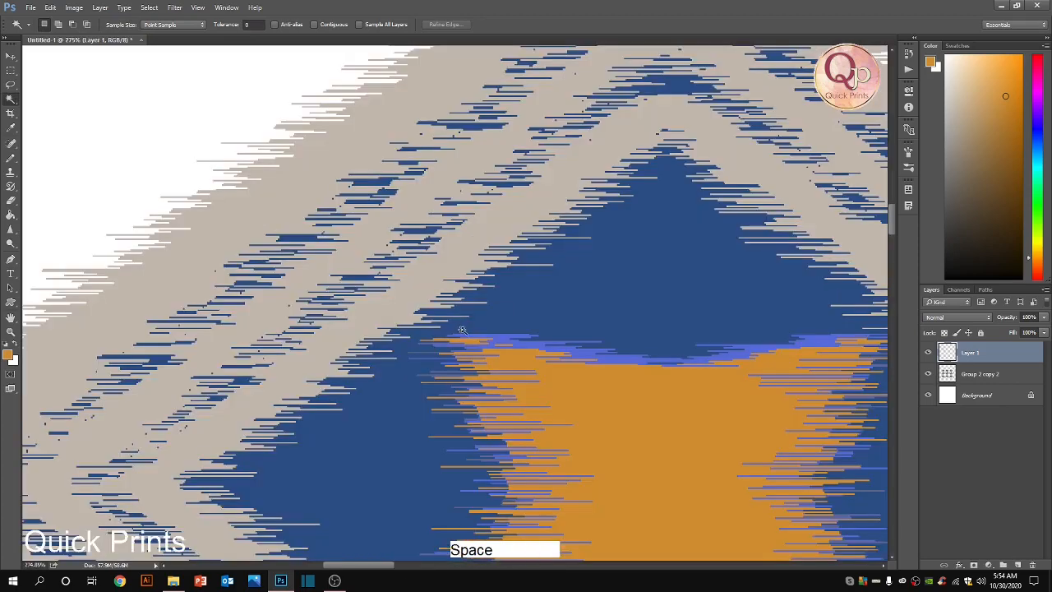
# Step: Sample the orange from the diamond's centre motif and fill the enlarged outline with it using the Paint Bucket
pyautogui.hotkey('ctrl', '0')
pyautogui.press('g')
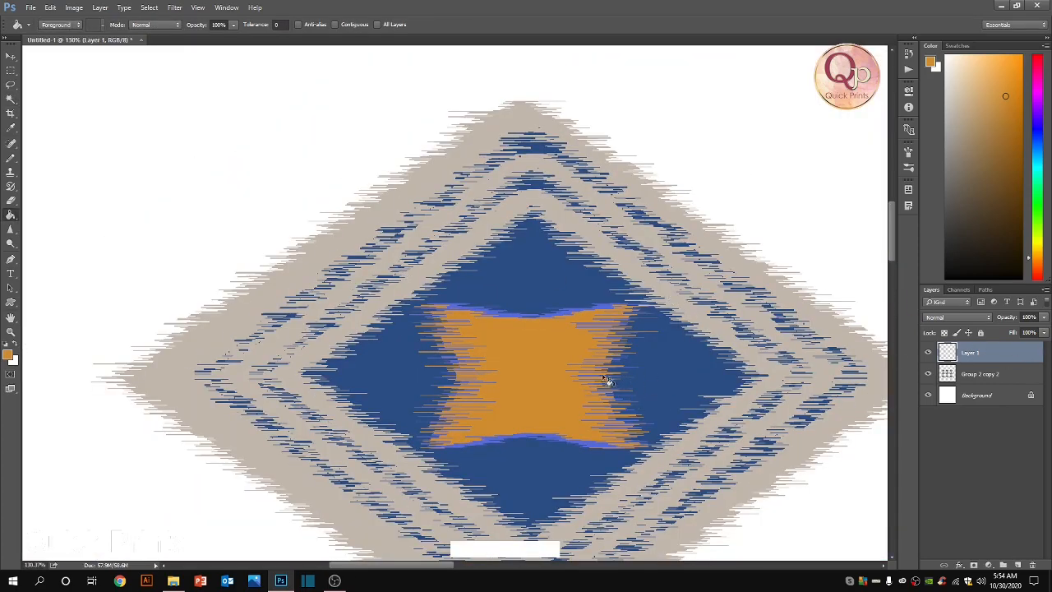
pyautogui.keyDown('alt'); pyautogui.click(561, 359); pyautogui.keyUp('alt')
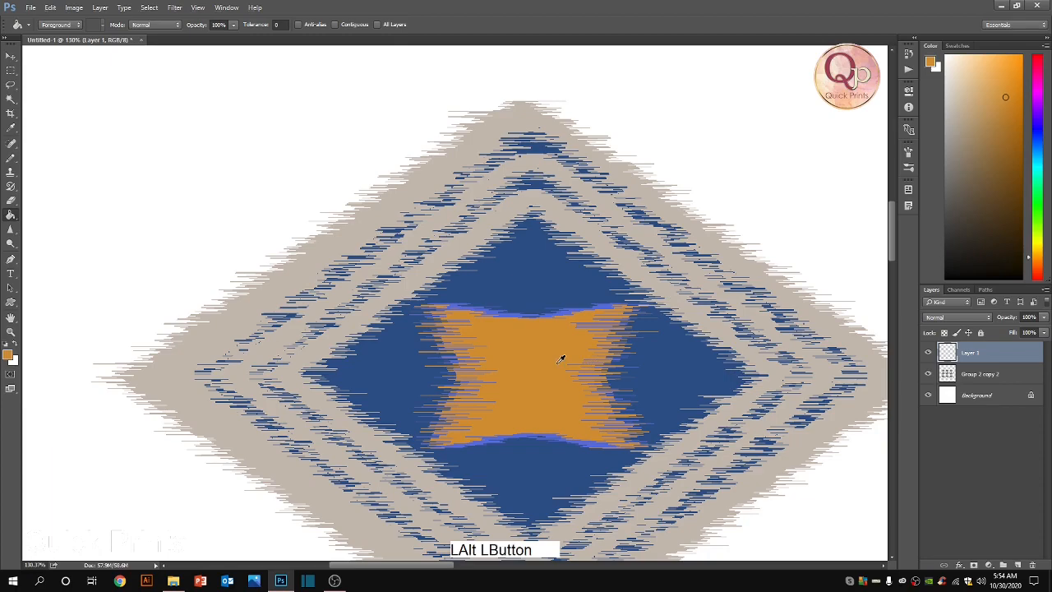
pyautogui.click(550, 159)
pyautogui.scroll(-5, 395, 183)
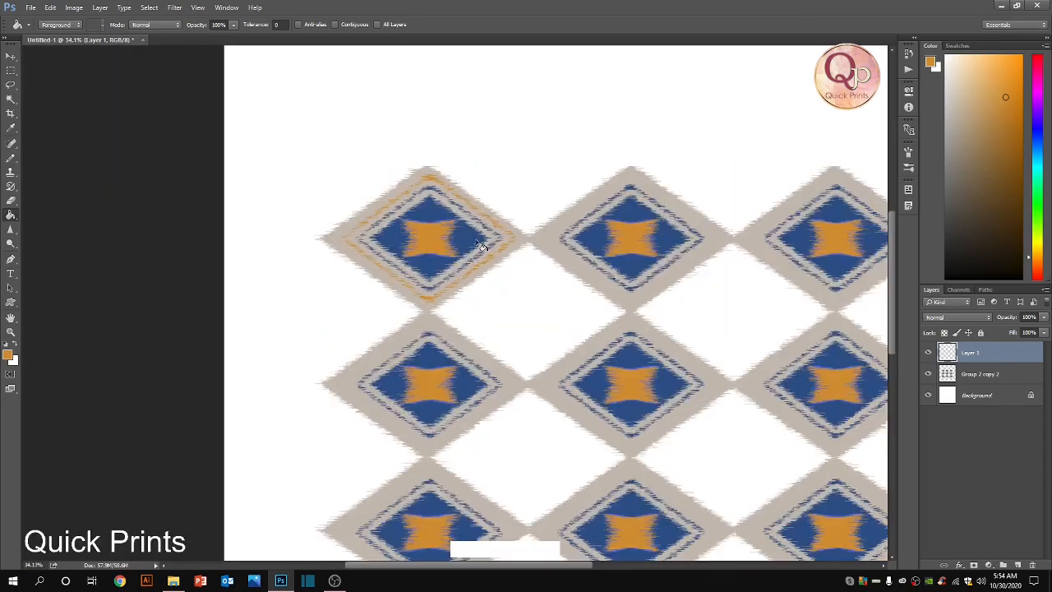
# Step: Set the foreground color to the bright red ef320c for recolouring the blue fringe of the diamond's centre motif
pyautogui.scroll(4, 481, 245)
pyautogui.moveTo(462, 263); pyautogui.dragTo(356, 353)
pyautogui.scroll(2, 357, 353)
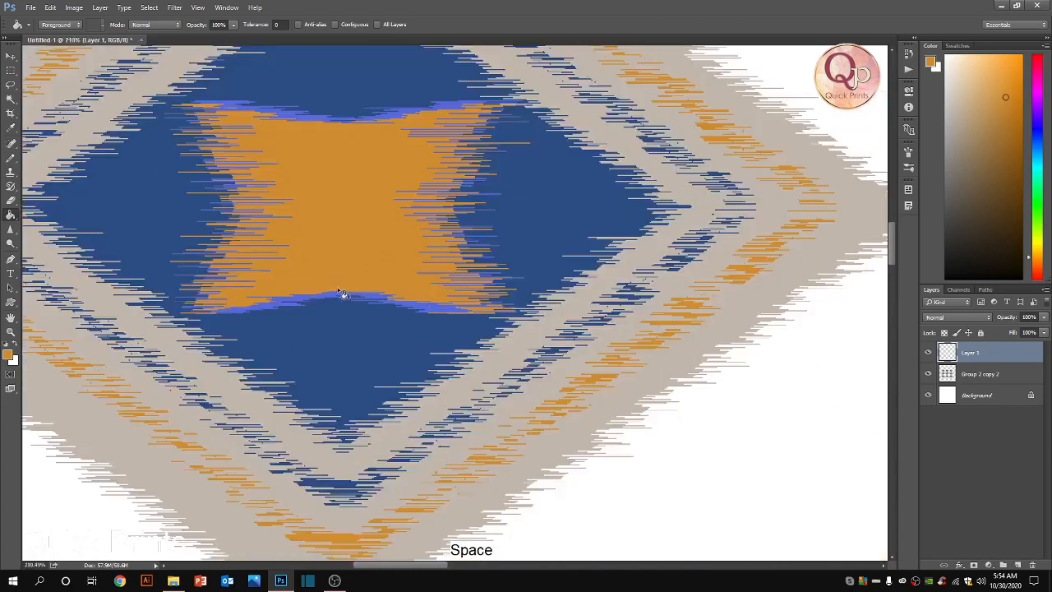
pyautogui.scroll(6, 344, 294)
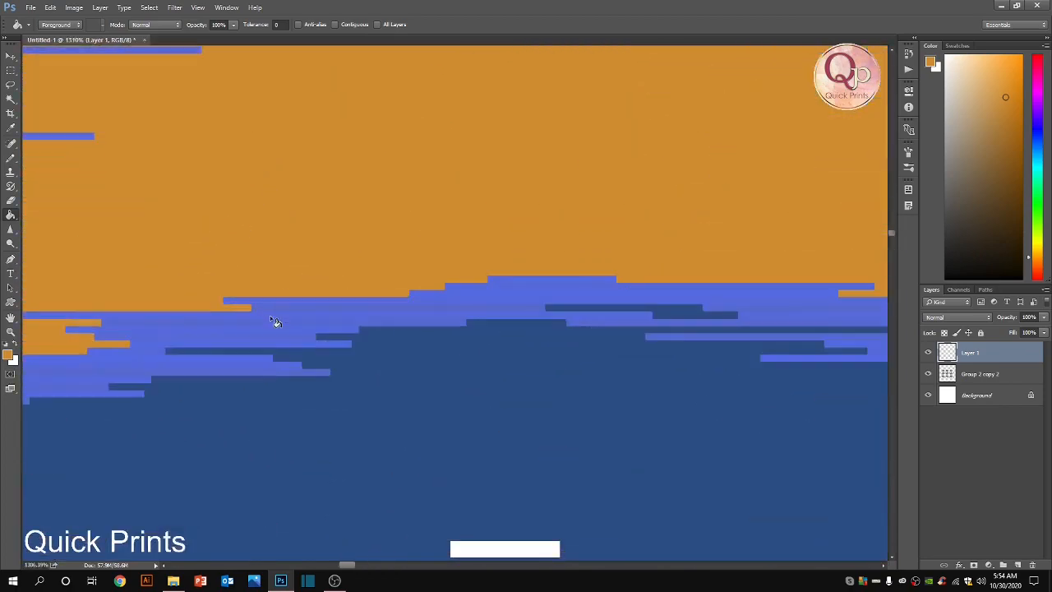
pyautogui.scroll(1, 274, 321)
pyautogui.click(8, 355)
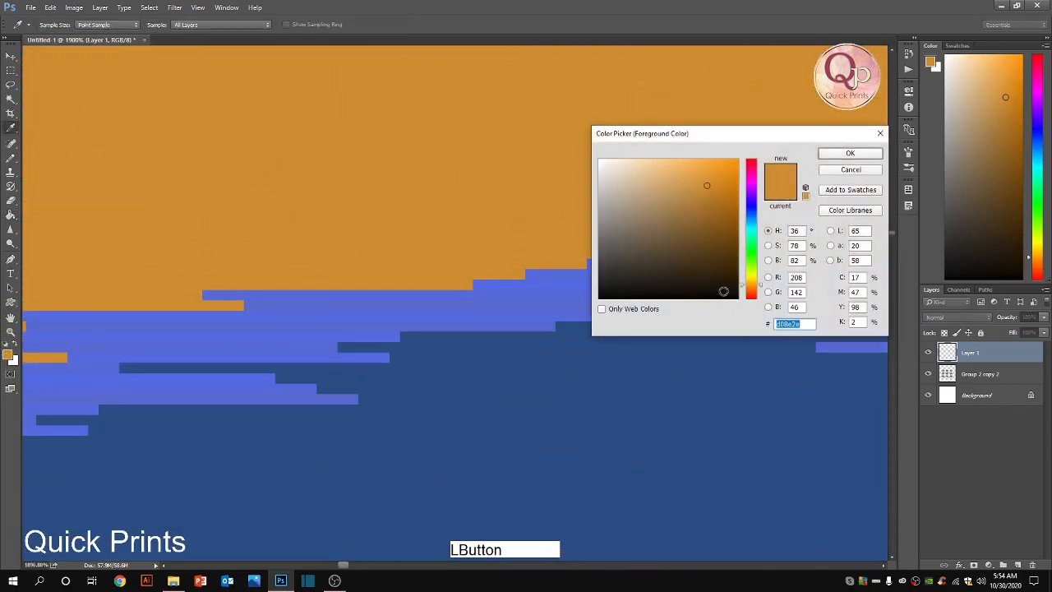
pyautogui.moveTo(753, 279); pyautogui.dragTo(751, 297)
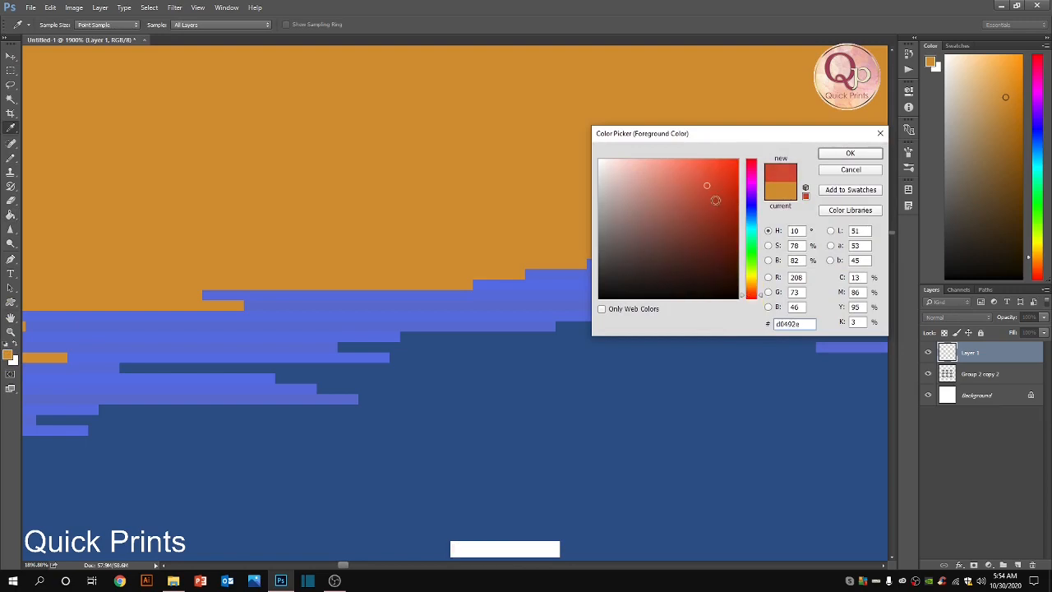
pyautogui.moveTo(716, 202); pyautogui.dragTo(730, 168)
pyautogui.click(848, 155)
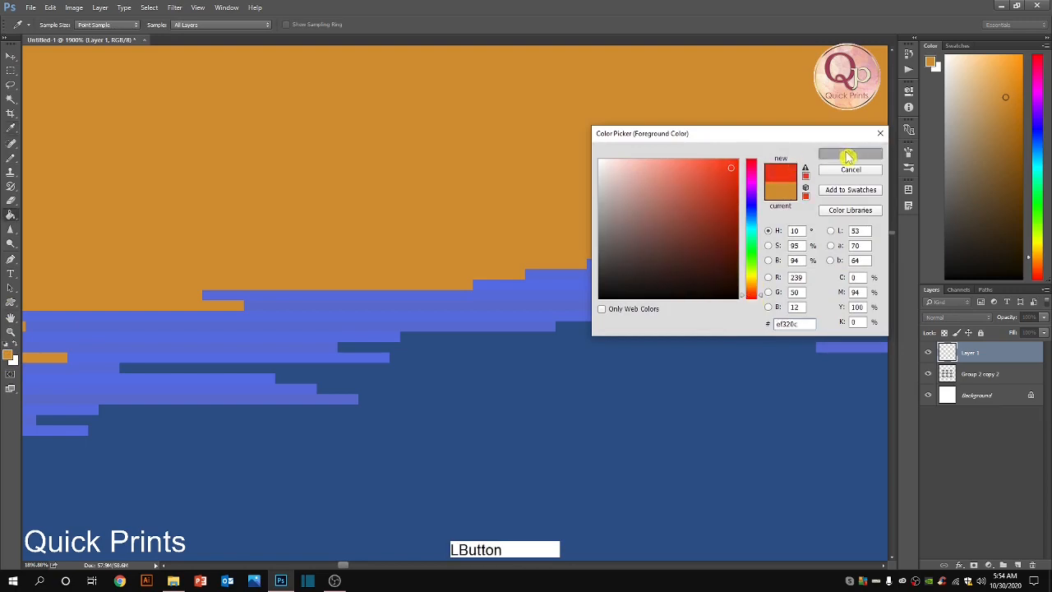
# Step: On the Group 2 copy 2 layer, fill the light-blue bands along the centre motif's lower edge with red using the Paint Bucket
pyautogui.keyDown('ctrl'); pyautogui.rightClick(346, 332); pyautogui.keyUp('ctrl')
pyautogui.keyDown('ctrl'); pyautogui.click(395, 333); pyautogui.keyUp('ctrl')
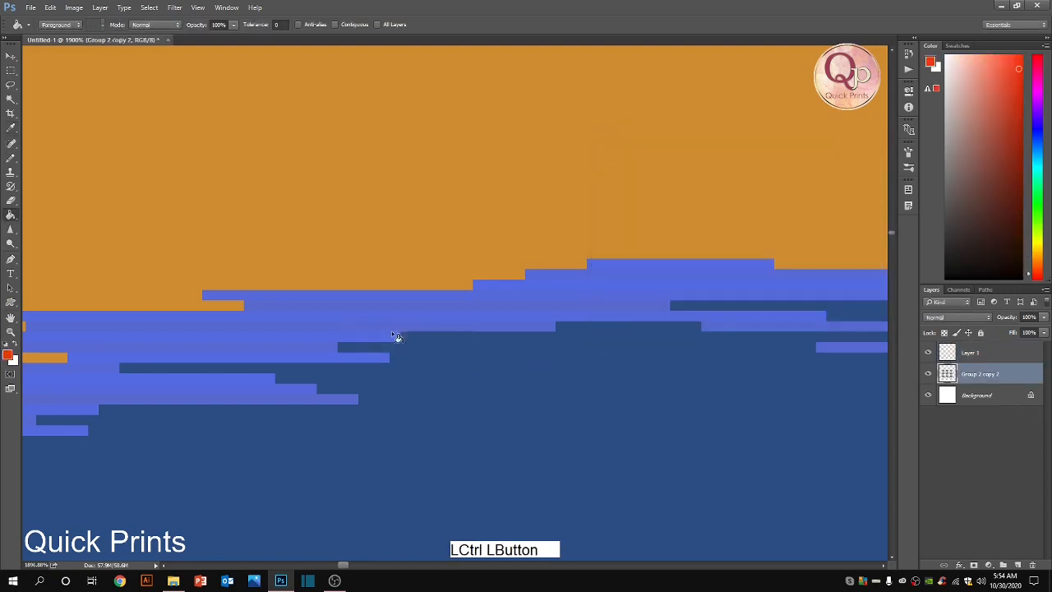
pyautogui.click(374, 320)
pyautogui.click(378, 330)
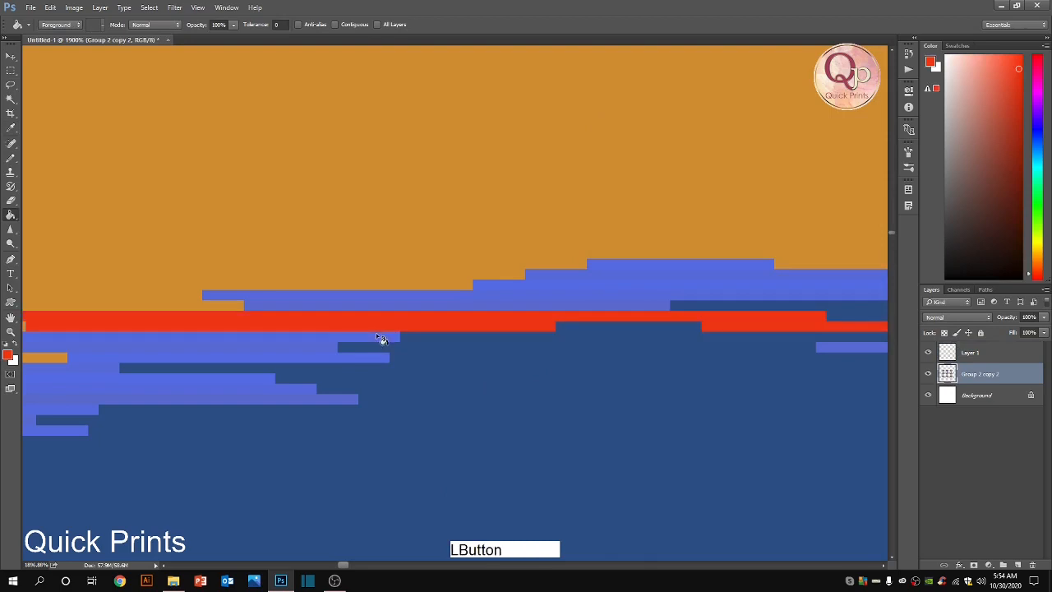
pyautogui.click(321, 304)
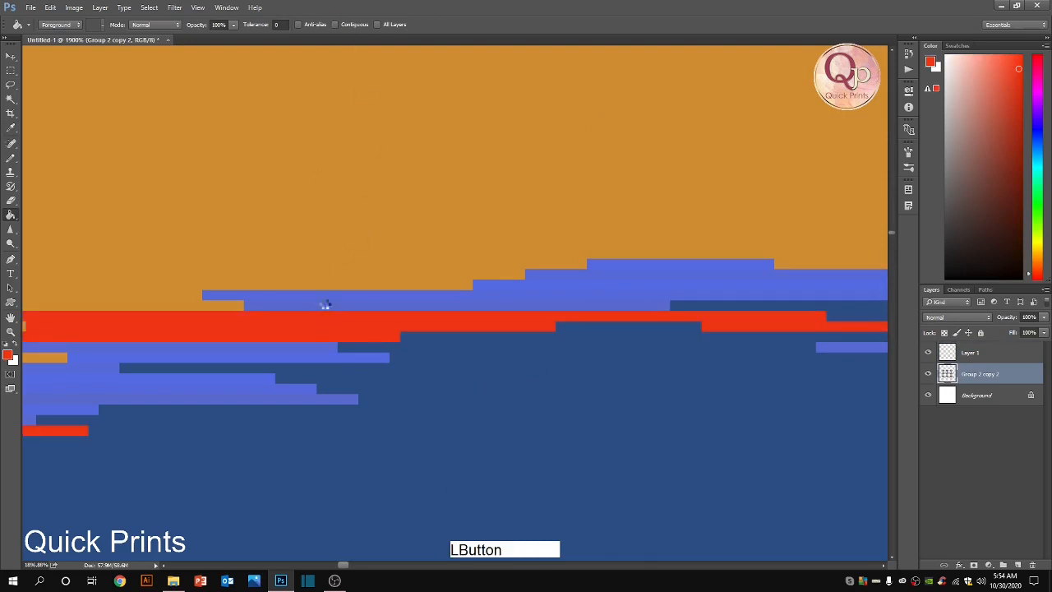
pyautogui.click(334, 296)
pyautogui.click(292, 346)
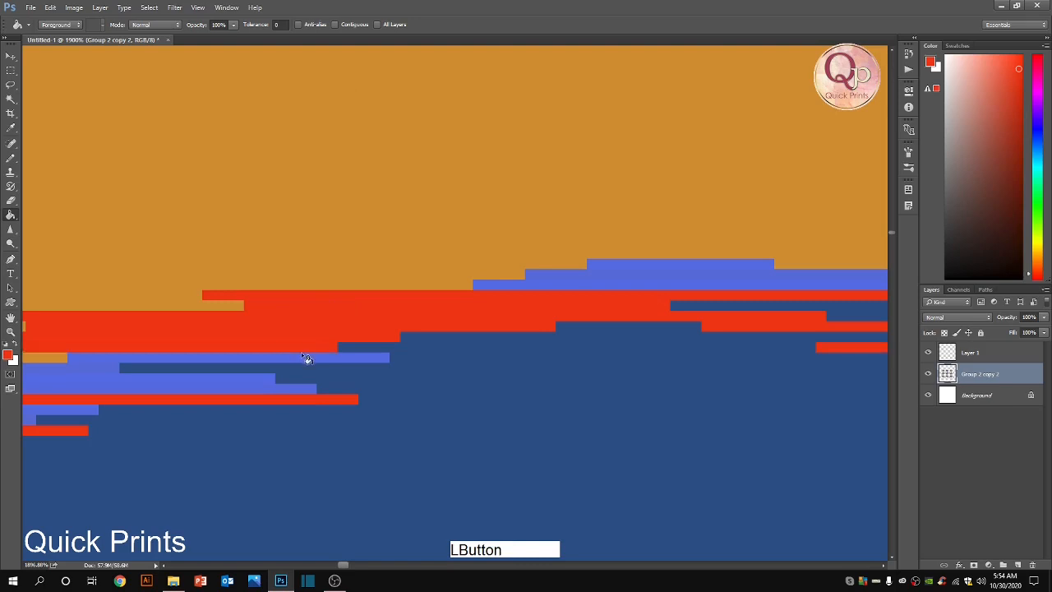
pyautogui.click(302, 359)
pyautogui.click(251, 390)
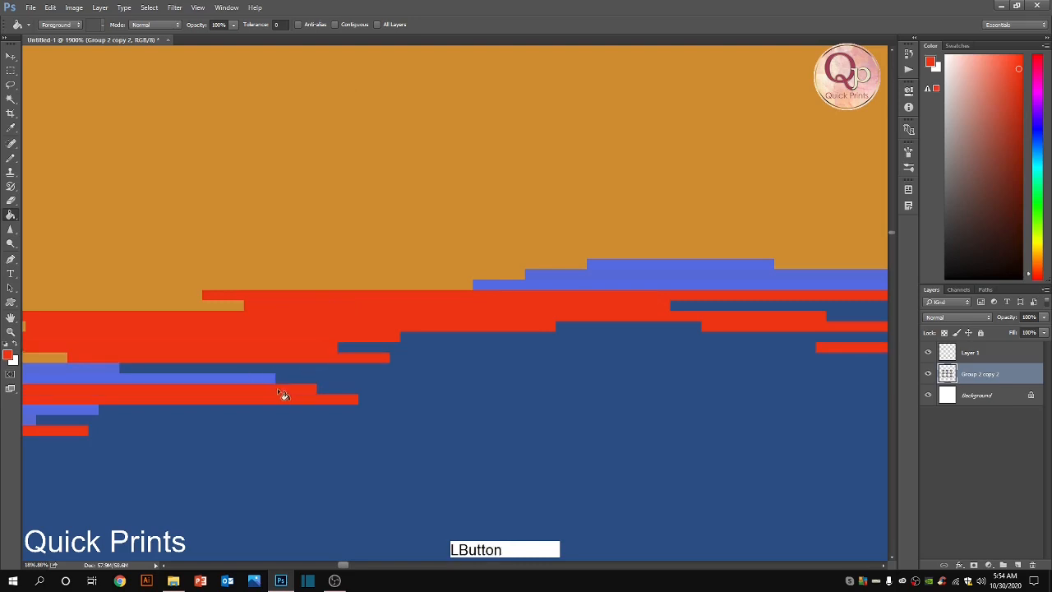
pyautogui.click(271, 380)
pyautogui.click(48, 411)
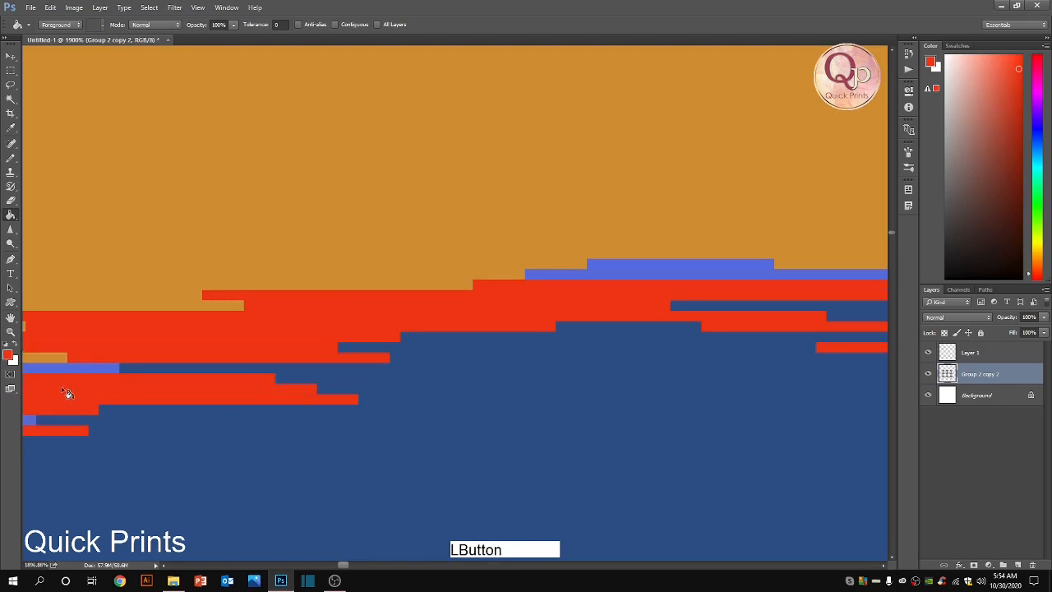
pyautogui.click(71, 370)
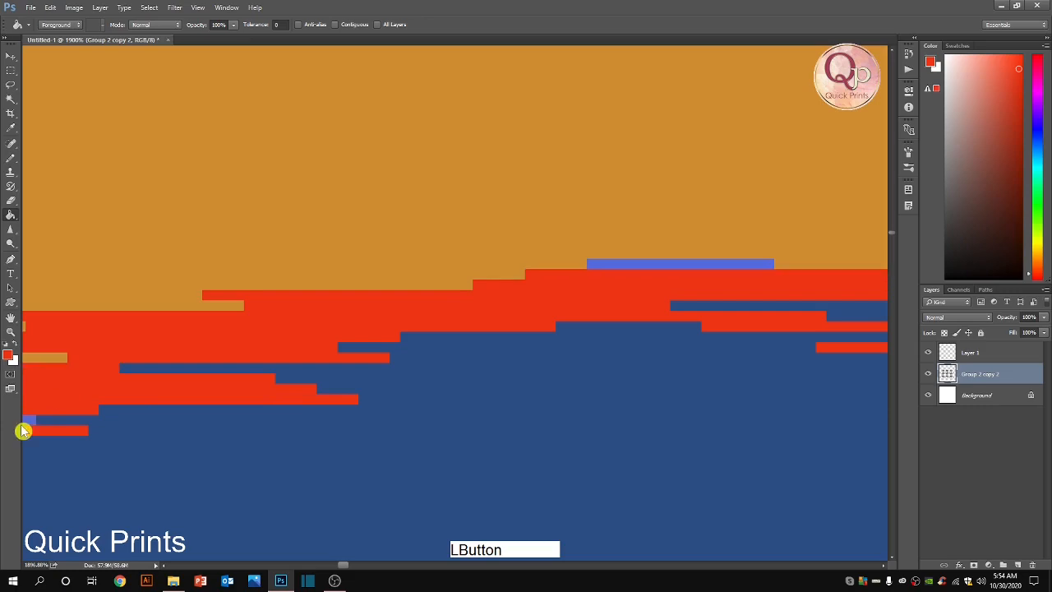
pyautogui.click(704, 263)
# Step: Fill the purple-blue streaks at the orange centre motif's upper-left corner with red
pyautogui.scroll(-5, 705, 265)
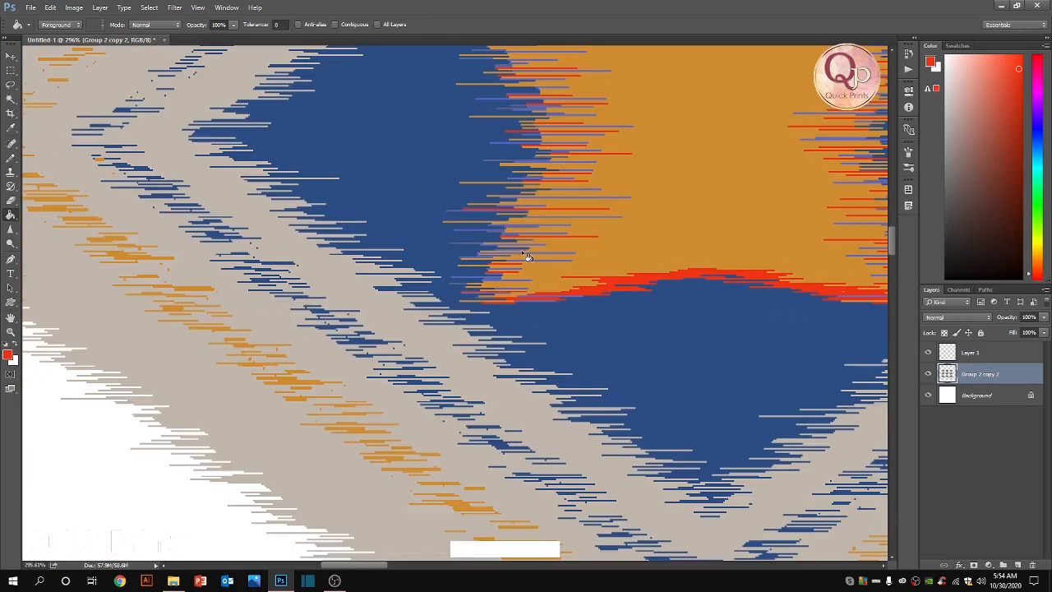
pyautogui.scroll(-3, 526, 256)
pyautogui.scroll(6, 539, 247)
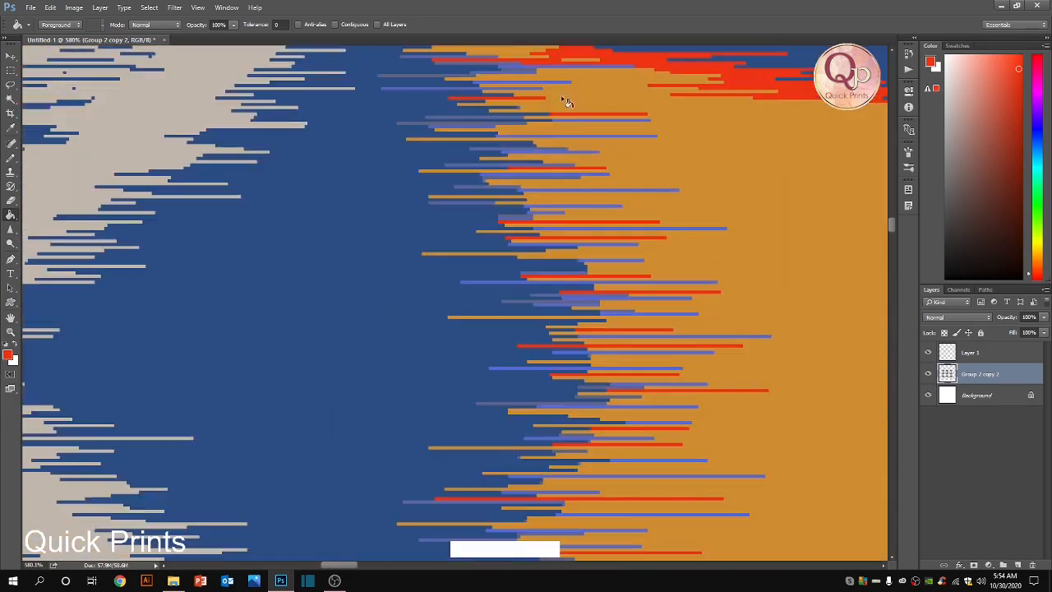
pyautogui.scroll(5, 458, 70)
pyautogui.click(462, 84)
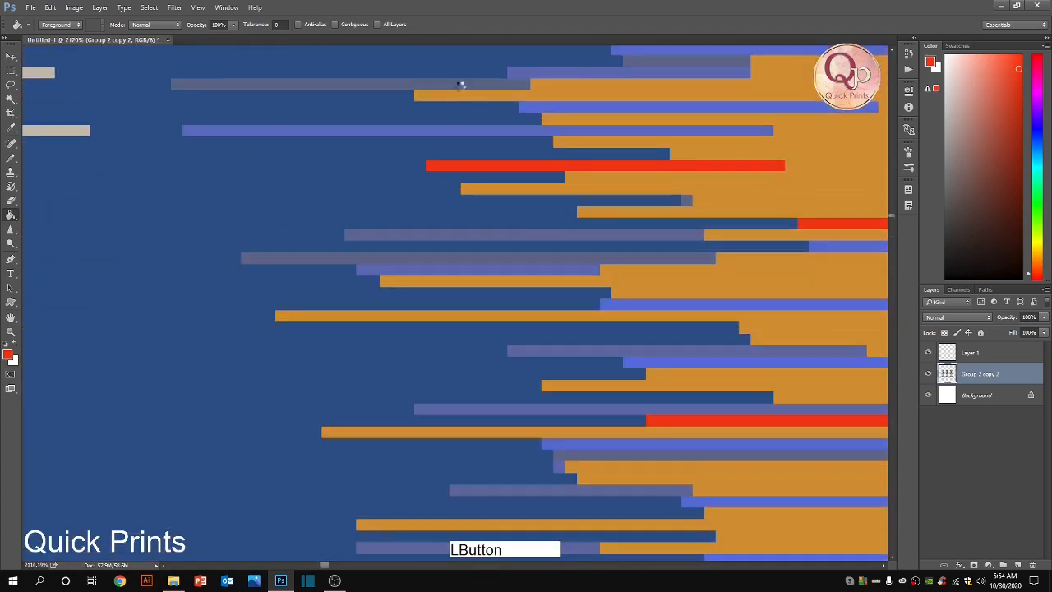
pyautogui.click(576, 73)
pyautogui.scroll(-3, 615, 135)
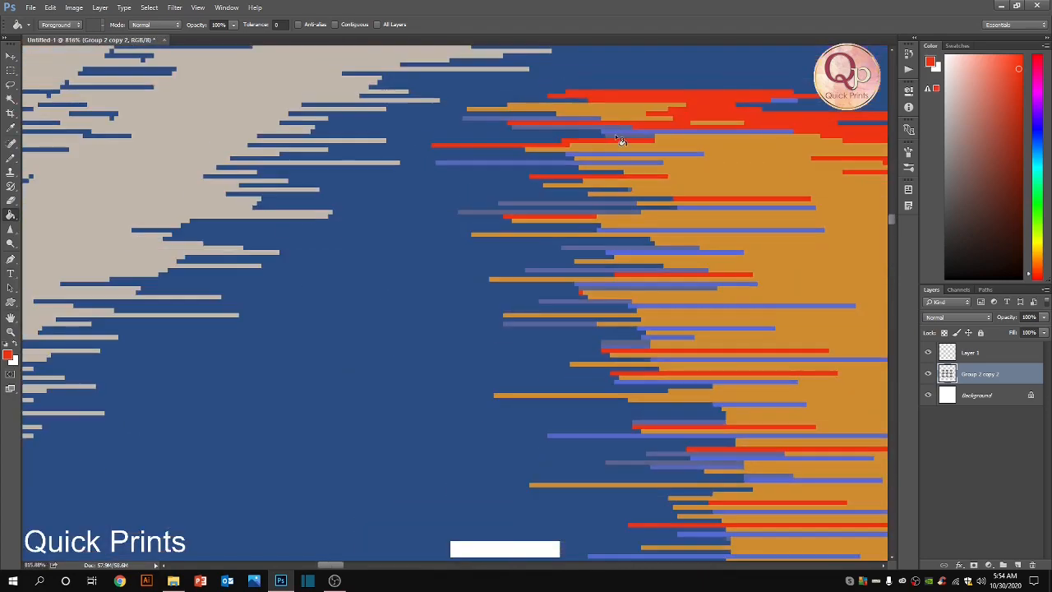
pyautogui.click(615, 134)
pyautogui.click(614, 128)
pyautogui.click(535, 118)
# Step: Recolour the light-blue and purple streaks along the upper part of the motif's left fringe red
pyautogui.scroll(2, 566, 166)
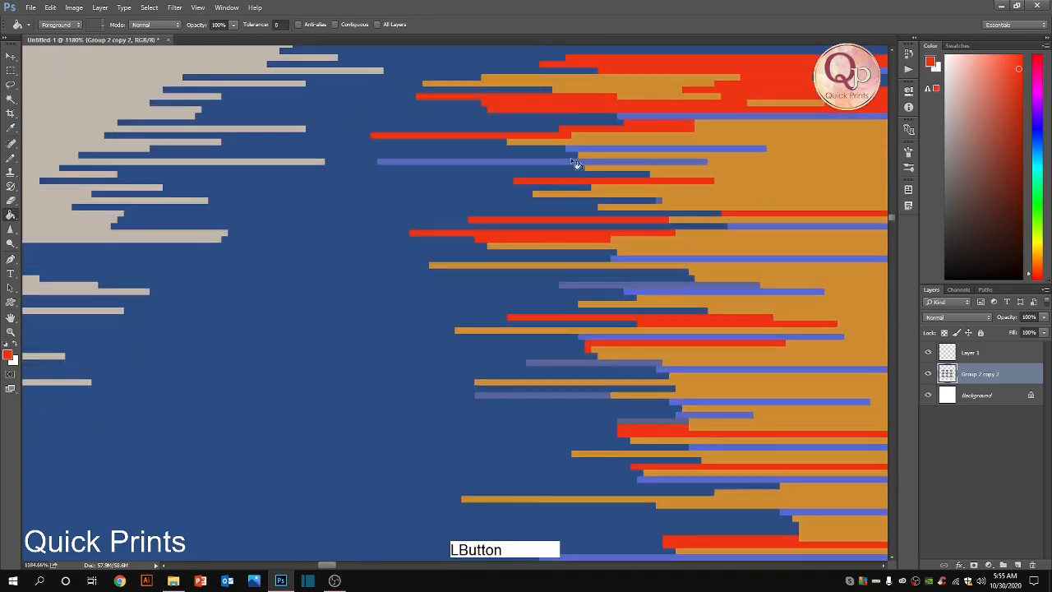
pyautogui.click(575, 161)
pyautogui.click(575, 149)
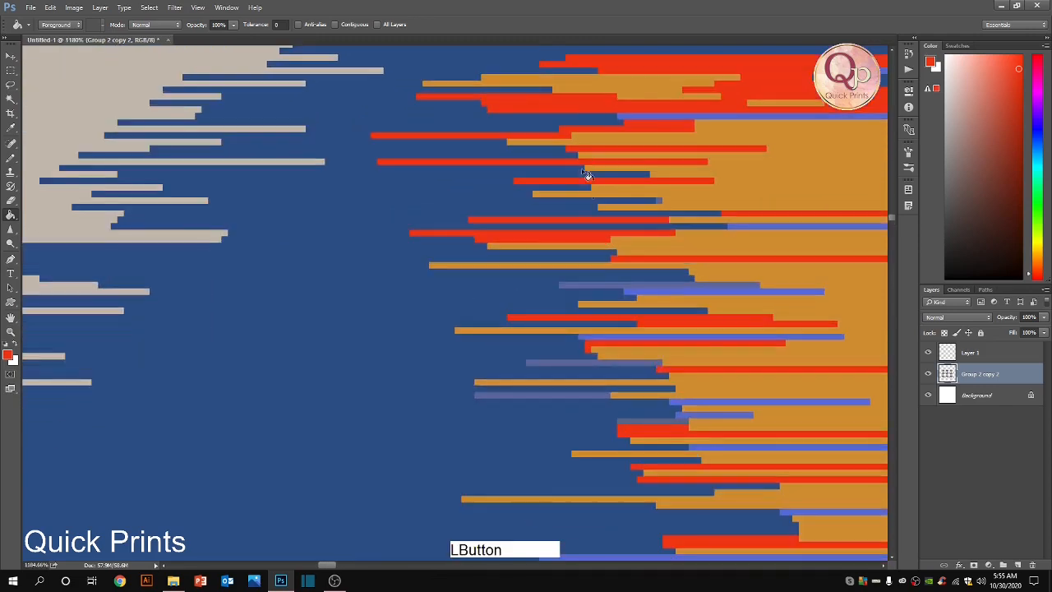
pyautogui.click(596, 286)
pyautogui.click(648, 292)
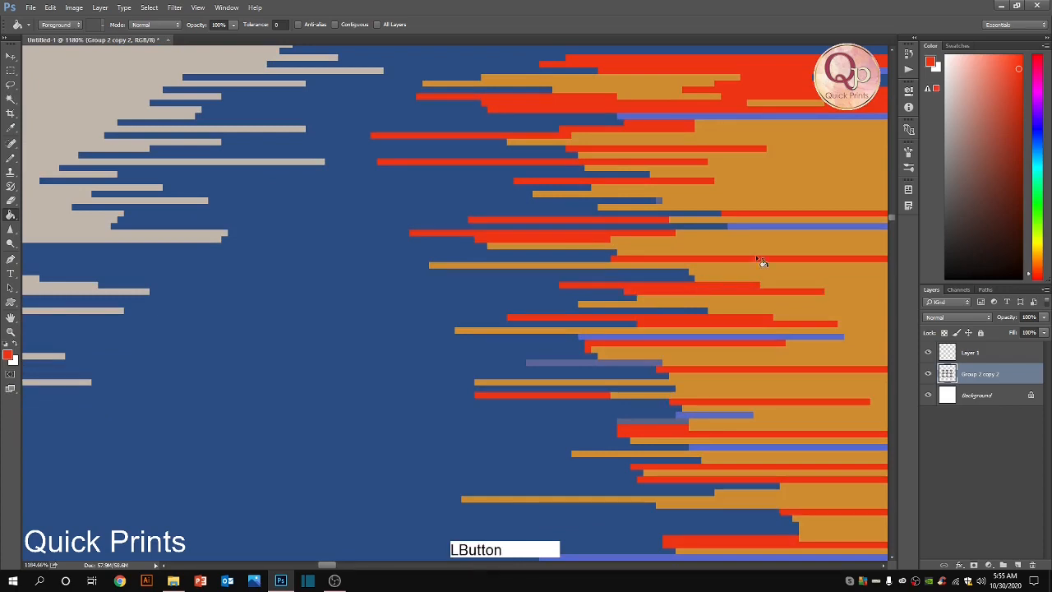
pyautogui.click(756, 226)
# Step: Fill the remaining blue and purple streaks around the middle of the motif's left fringe with red
pyautogui.scroll(-2, 435, 184)
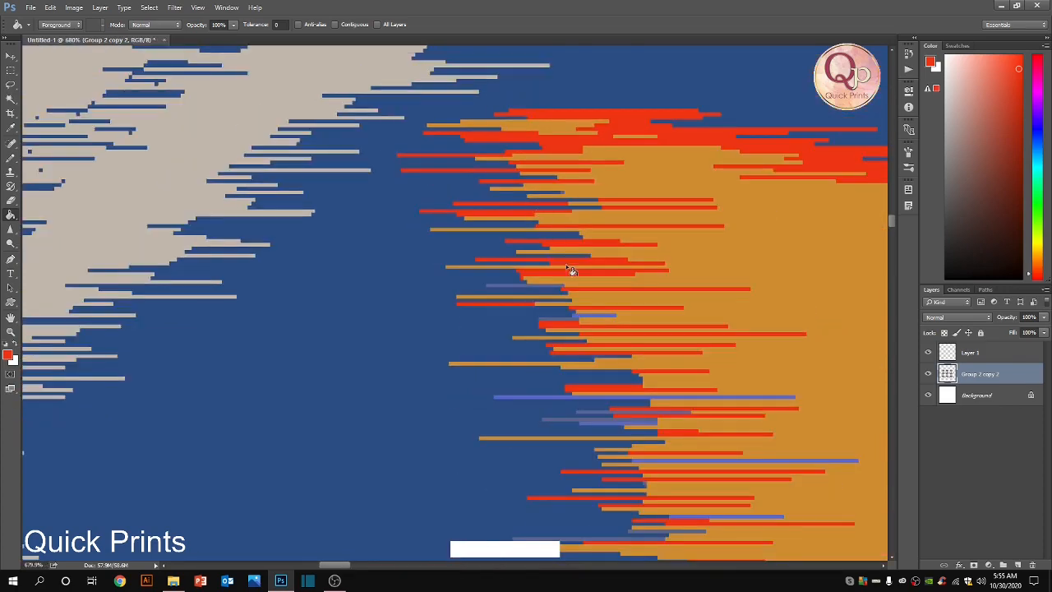
pyautogui.scroll(2, 569, 270)
pyautogui.click(530, 284)
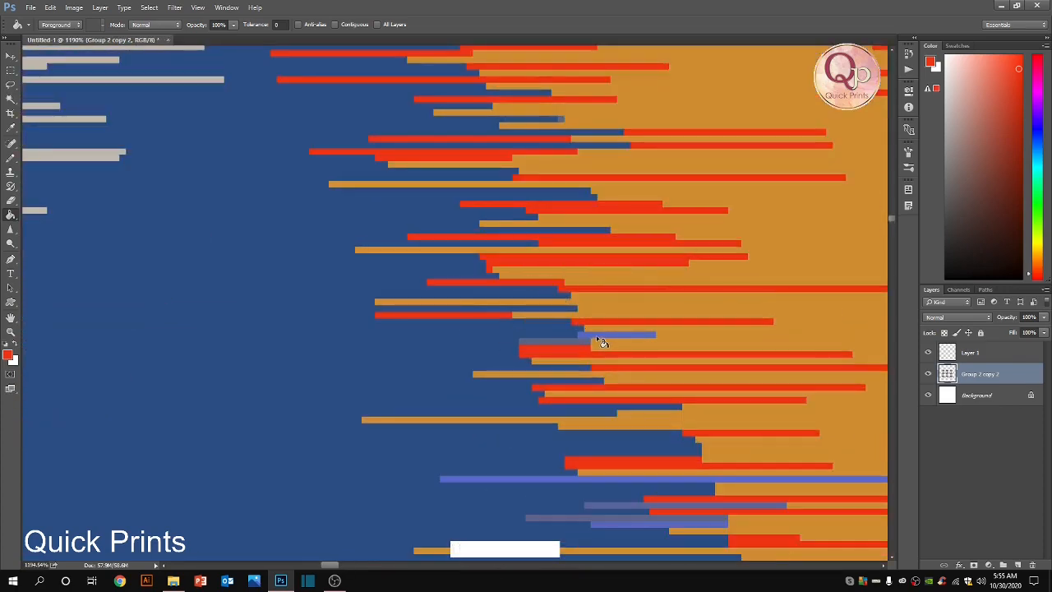
pyautogui.click(598, 335)
pyautogui.click(572, 341)
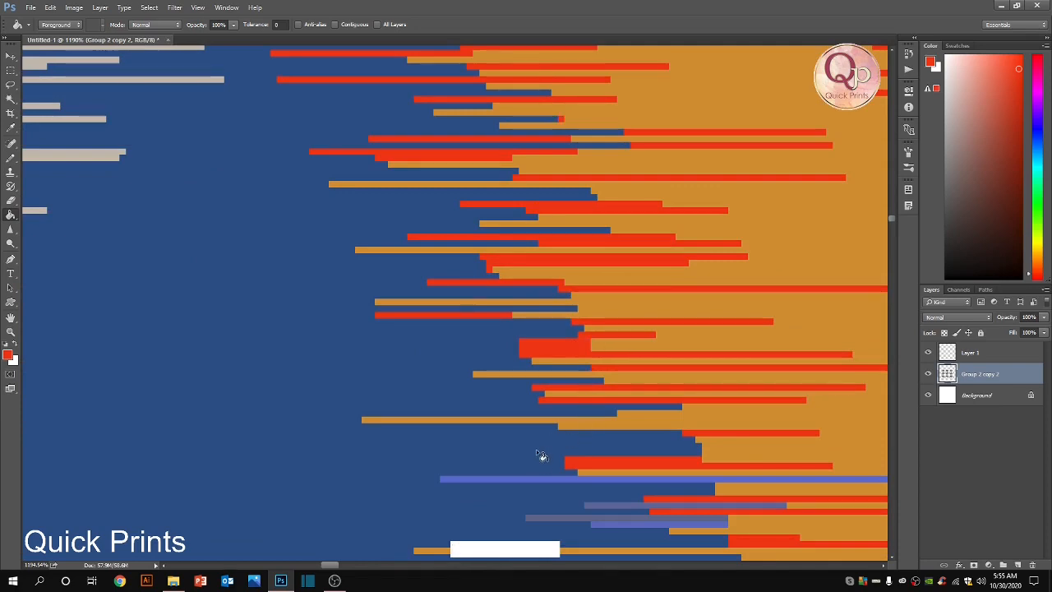
pyautogui.click(543, 479)
pyautogui.click(599, 523)
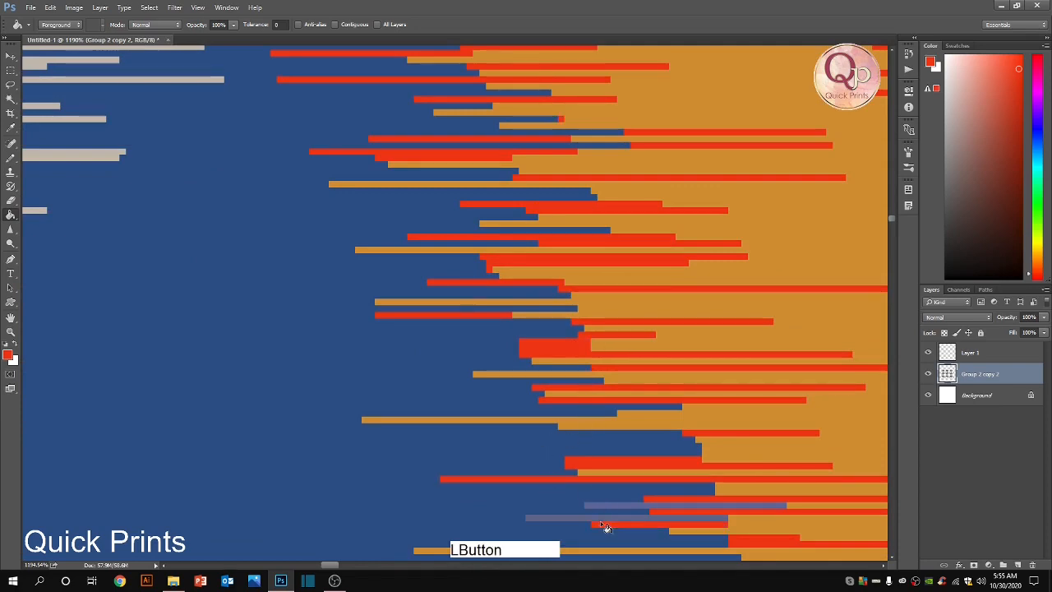
pyautogui.click(607, 517)
# Step: Fill the muted purple streak on the lower part of the motif's left fringe with red
pyautogui.scroll(-5, 610, 510)
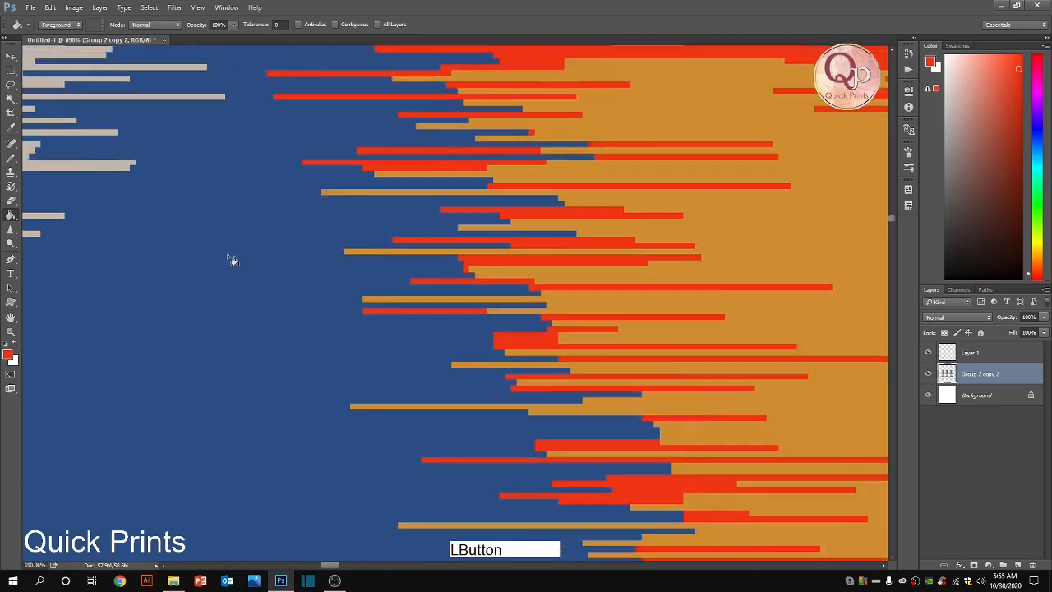
pyautogui.scroll(1, 846, 396)
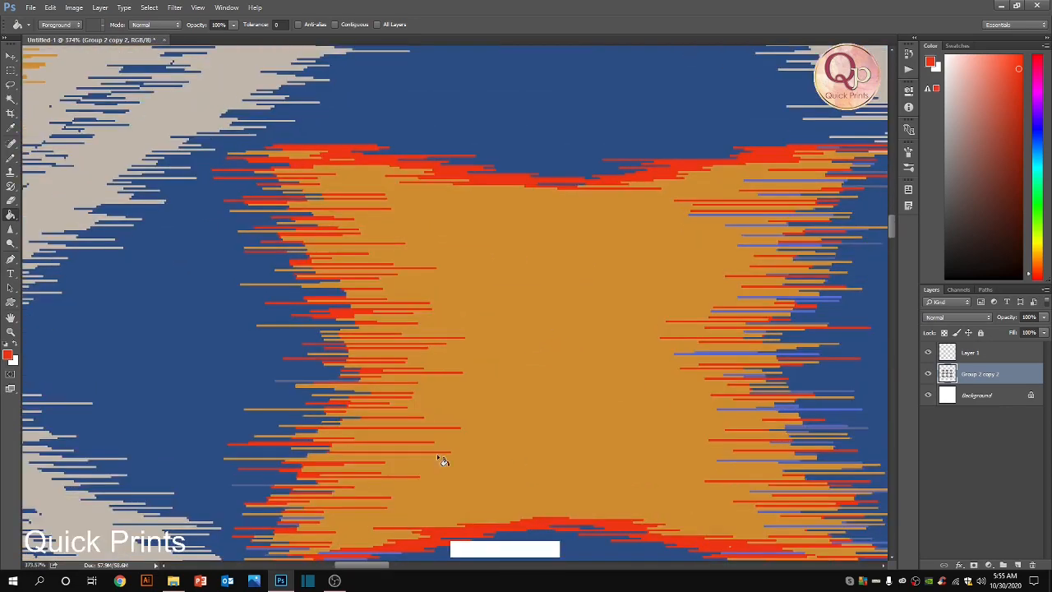
pyautogui.scroll(3, 333, 465)
pyautogui.moveTo(326, 482); pyautogui.dragTo(381, 275)
pyautogui.scroll(5, 345, 191)
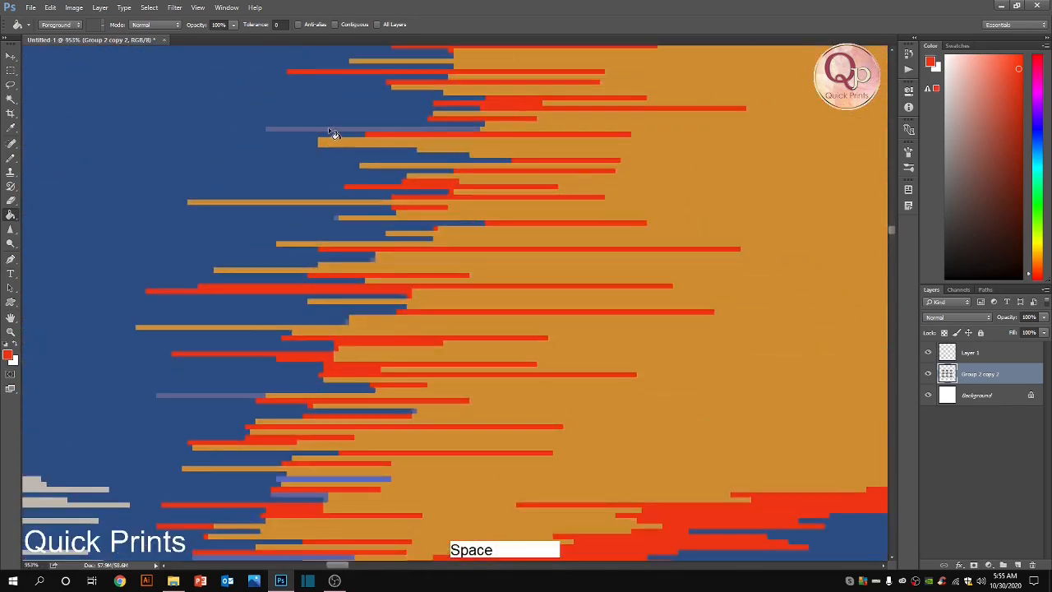
pyautogui.click(330, 134)
pyautogui.scroll(1, 331, 134)
# Step: Recolour the small grey-purple slivers just above the motif's lower-left corner red
pyautogui.scroll(-5, 348, 313)
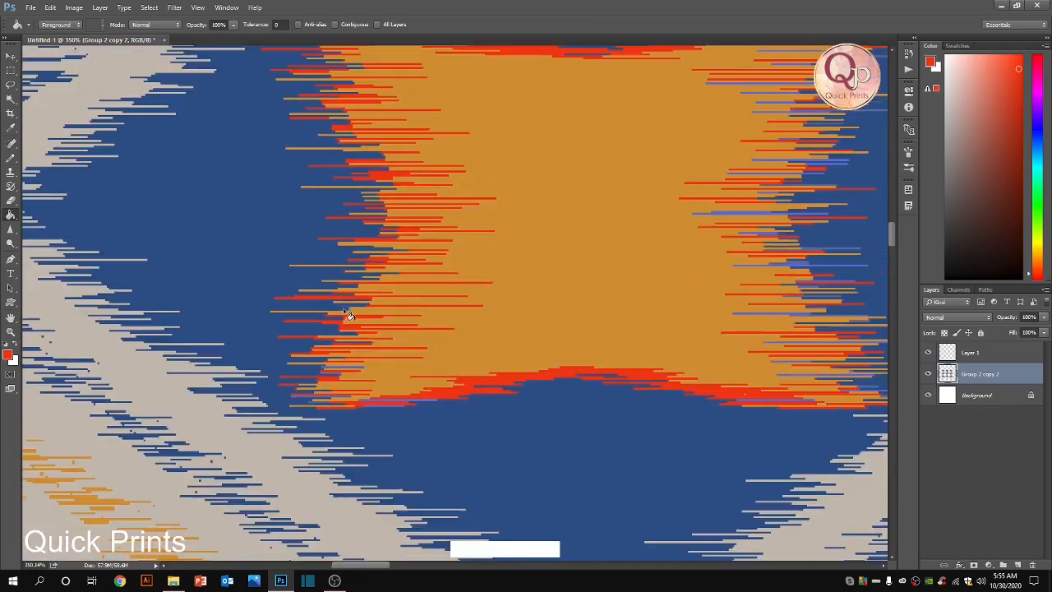
pyautogui.scroll(4, 350, 375)
pyautogui.click(347, 370)
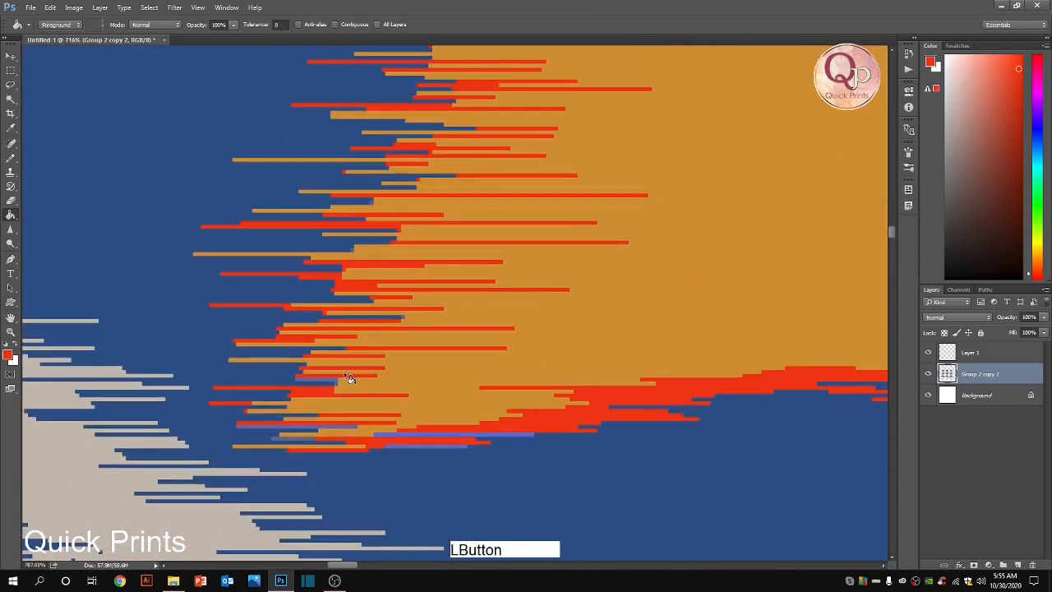
pyautogui.scroll(2, 343, 371)
pyautogui.click(318, 387)
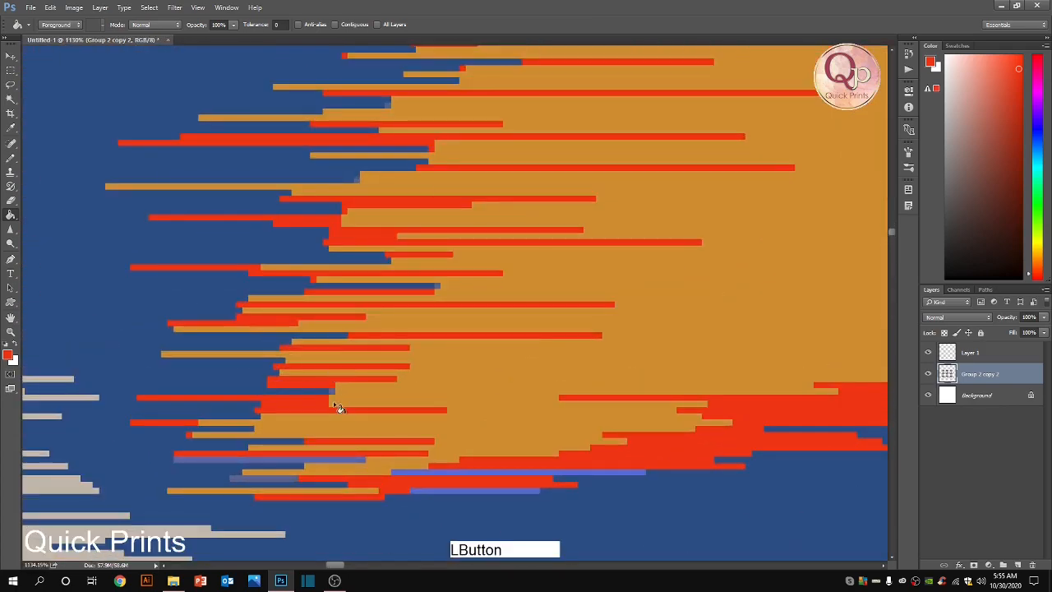
pyautogui.click(332, 392)
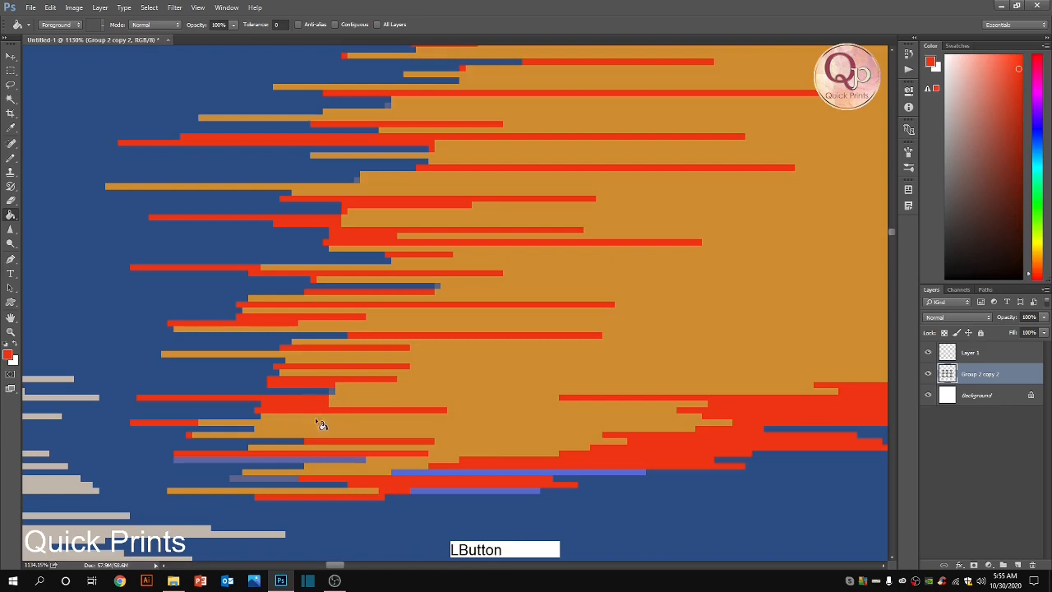
# Step: Fill the last purple and light-blue streaks beneath the motif's lower-left corner with red, undoing the accidental fill of the dark blue ground
pyautogui.click(309, 462)
pyautogui.click(294, 483)
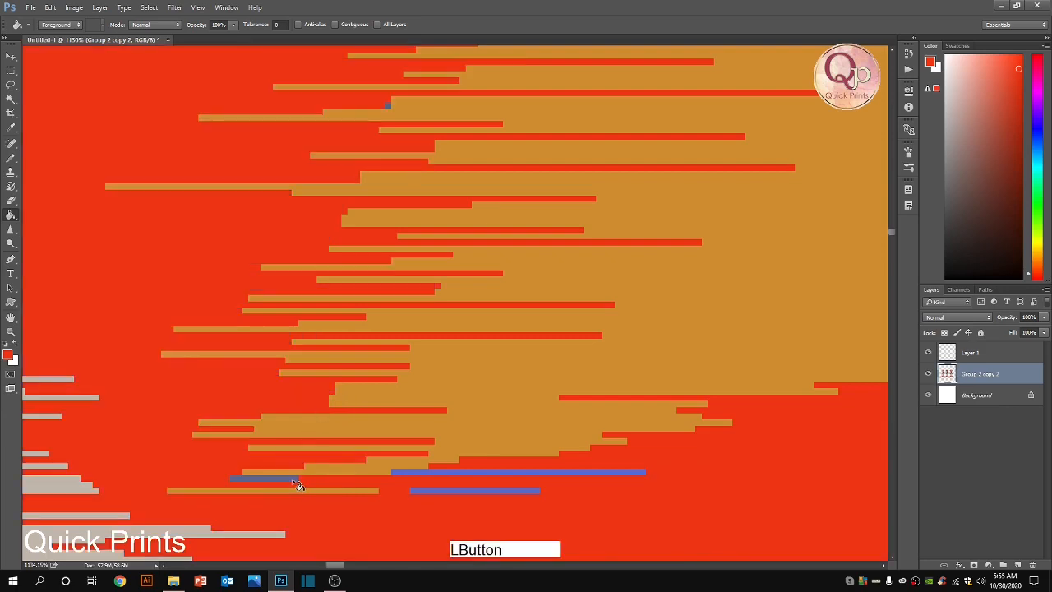
pyautogui.hotkey('ctrl', 'z')
pyautogui.click(290, 478)
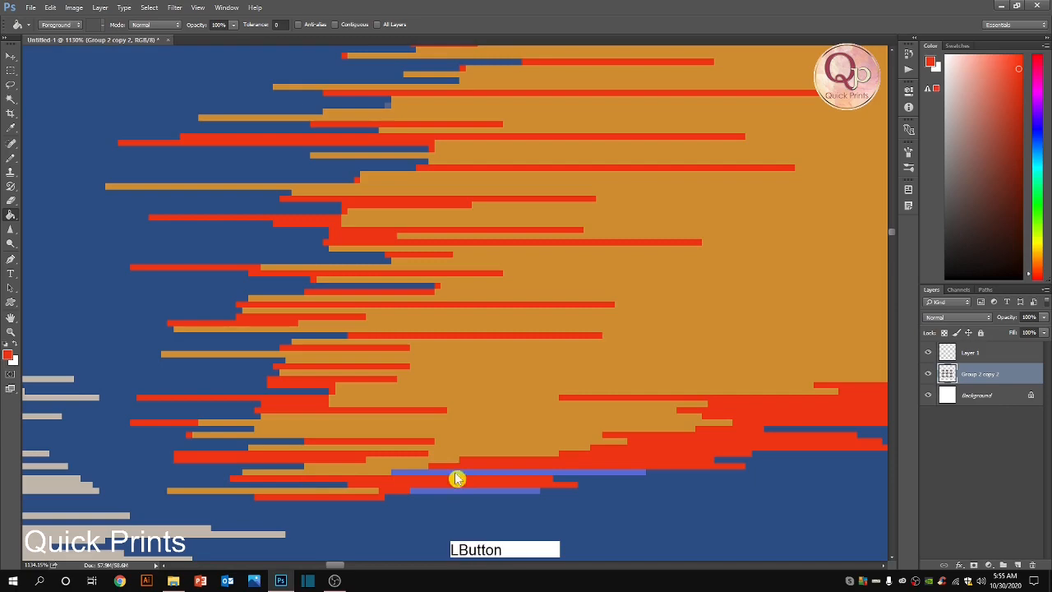
pyautogui.click(455, 472)
pyautogui.click(463, 490)
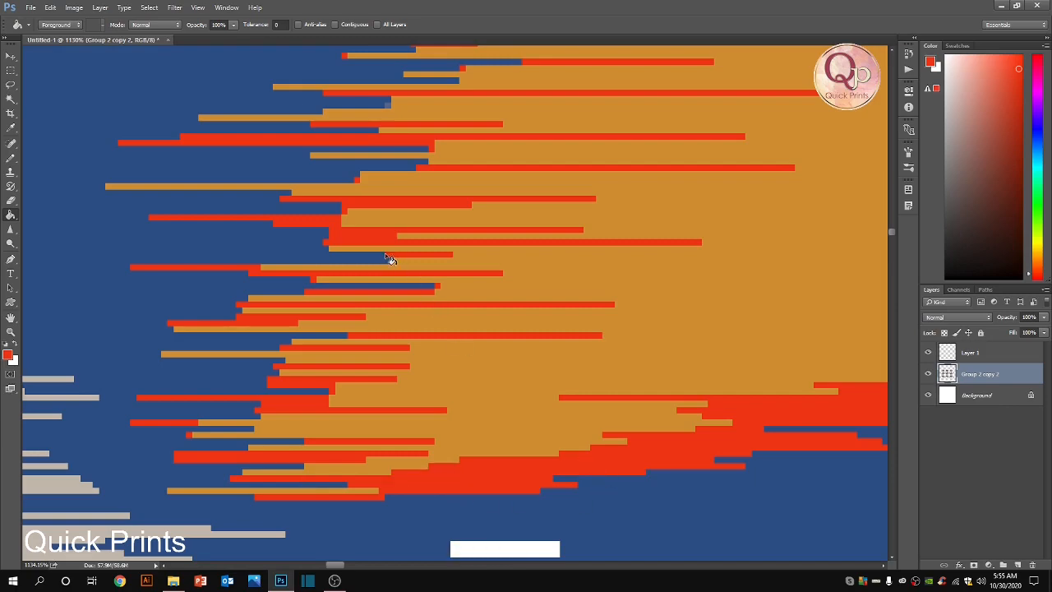
# Step: Fill the muted purple and light-blue streaks near the motif's lower-right corner with red
pyautogui.scroll(-7, 384, 253)
pyautogui.moveTo(714, 368); pyautogui.dragTo(120, 415)
pyautogui.scroll(6, 435, 401)
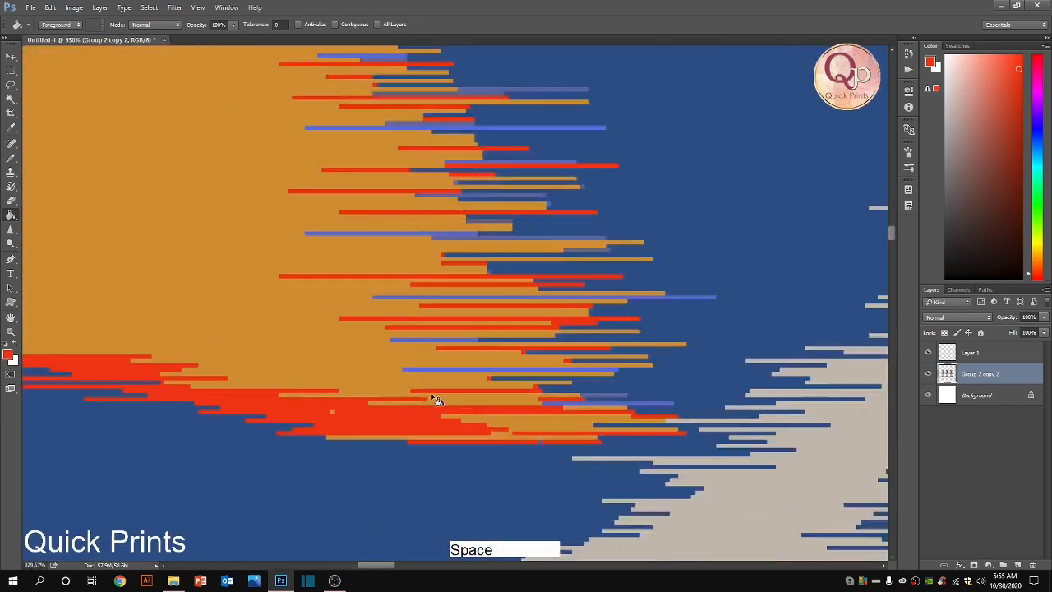
pyautogui.click(636, 406)
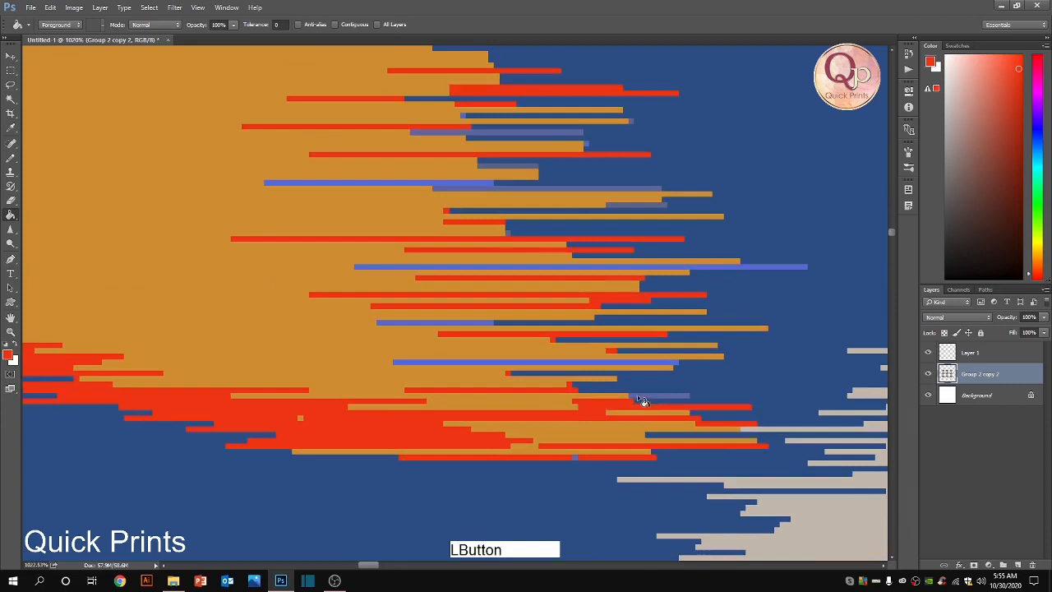
pyautogui.click(637, 395)
pyautogui.click(637, 361)
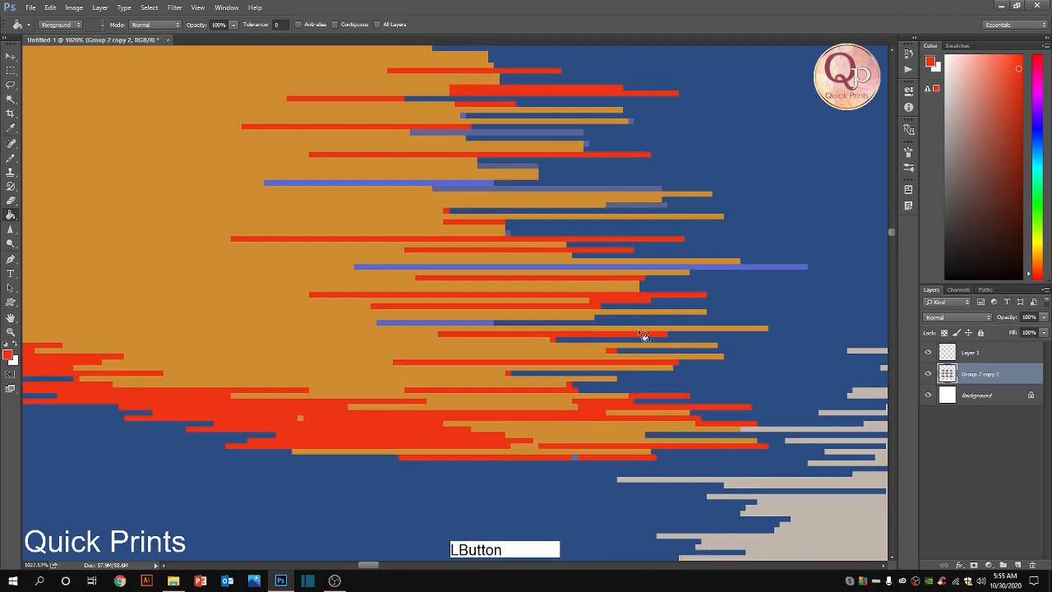
# Step: Fill the remaining light-blue streaks higher up the motif's right fringe with red, undoing the one misplaced fill
pyautogui.click(488, 322)
pyautogui.click(491, 269)
pyautogui.hotkey('ctrl', 'z')
pyautogui.click(489, 267)
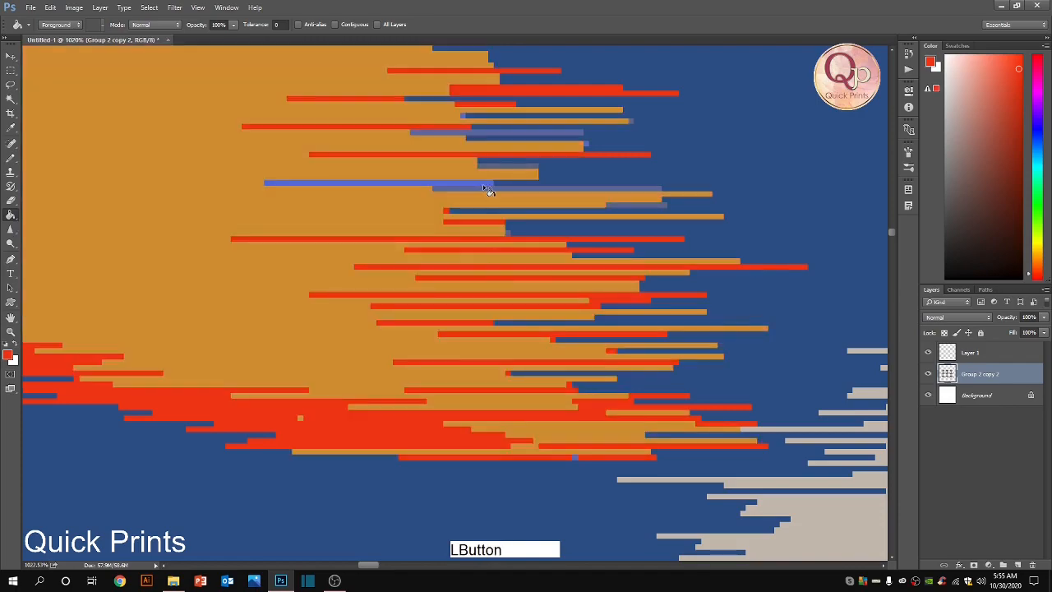
pyautogui.click(483, 184)
pyautogui.scroll(-12, 526, 280)
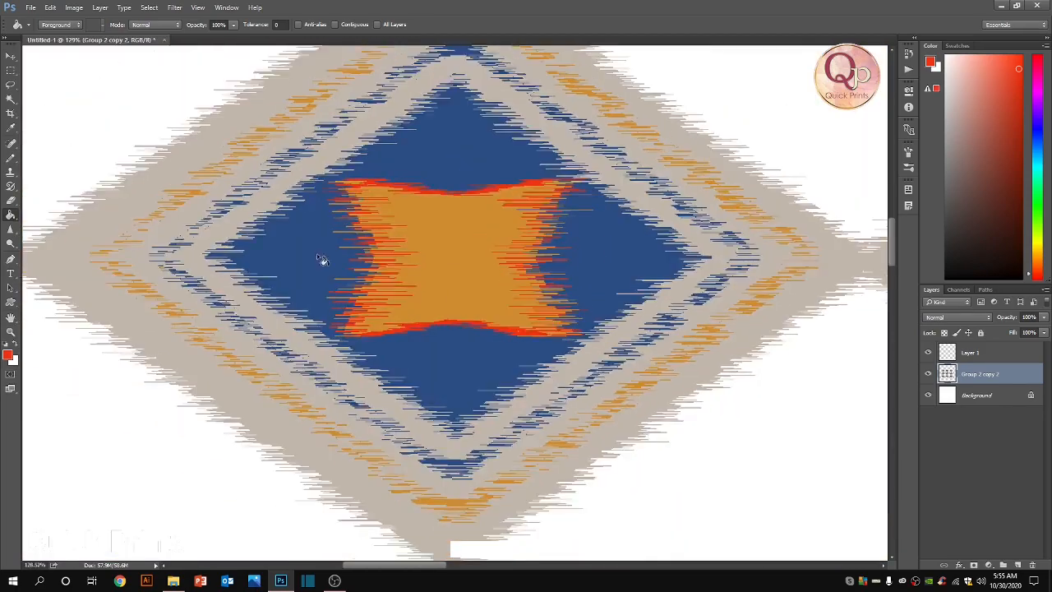
# Step: Set the foreground colour to dark navy 05224e and fill the motif's red fringe with it
pyautogui.scroll(3, 321, 259)
pyautogui.click(7, 355)
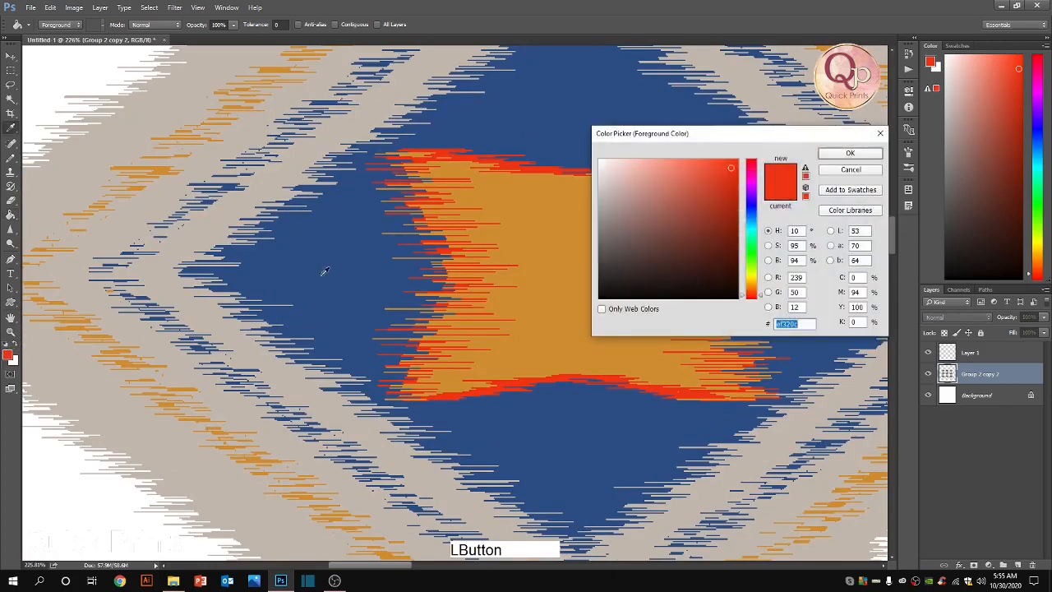
pyautogui.click(324, 271)
pyautogui.click(728, 256)
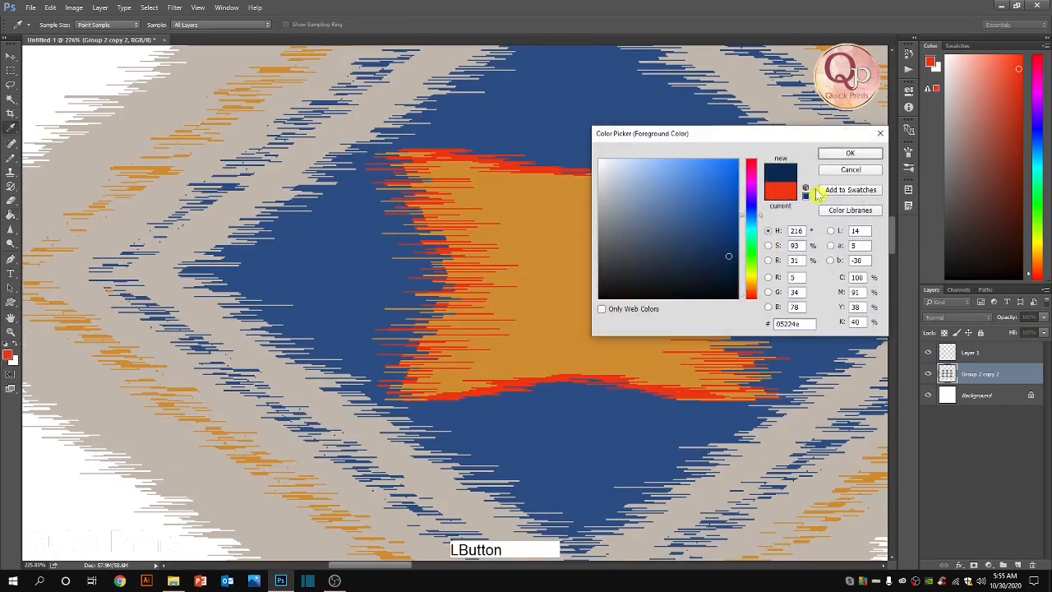
pyautogui.click(854, 154)
pyautogui.press('g')
pyautogui.click(452, 151)
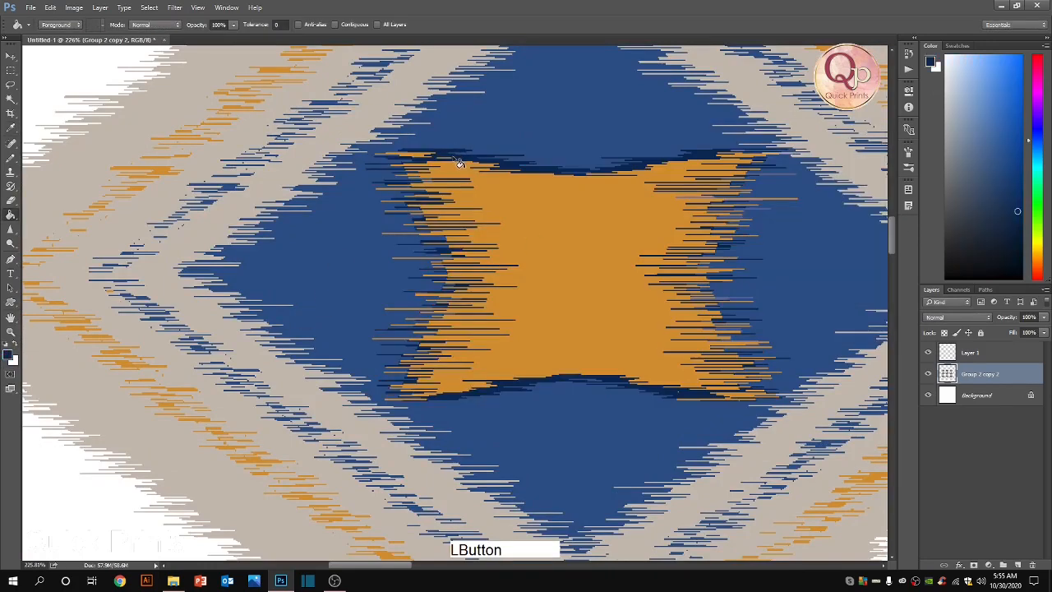
# Step: Merge Layer 1 with the Group 2 copy 2 layer
pyautogui.scroll(-8, 406, 262)
pyautogui.scroll(3, 406, 262)
pyautogui.scroll(-3, 406, 261)
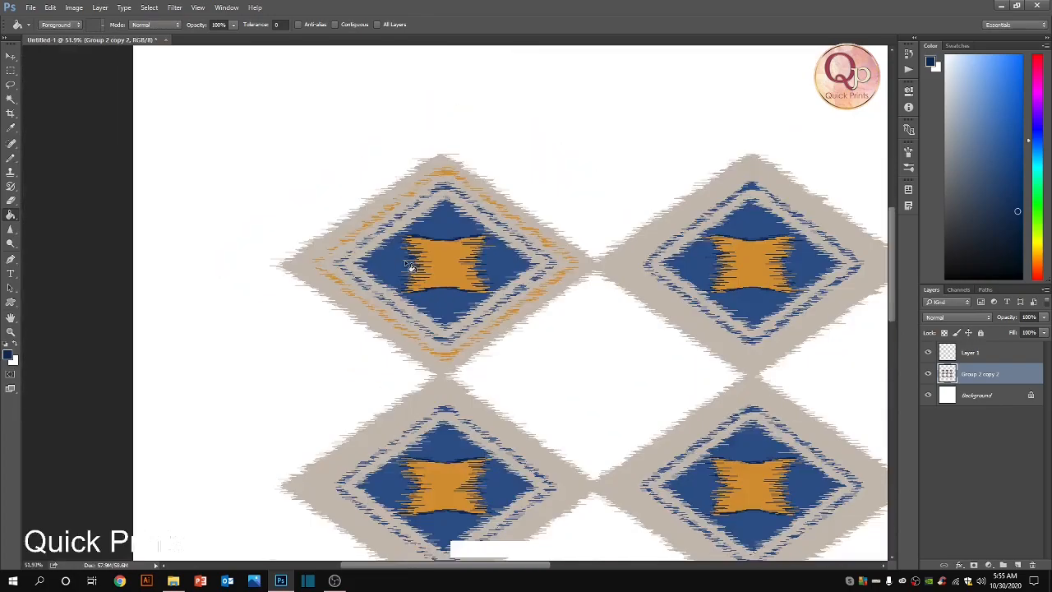
pyautogui.scroll(5, 409, 265)
pyautogui.scroll(-6, 374, 294)
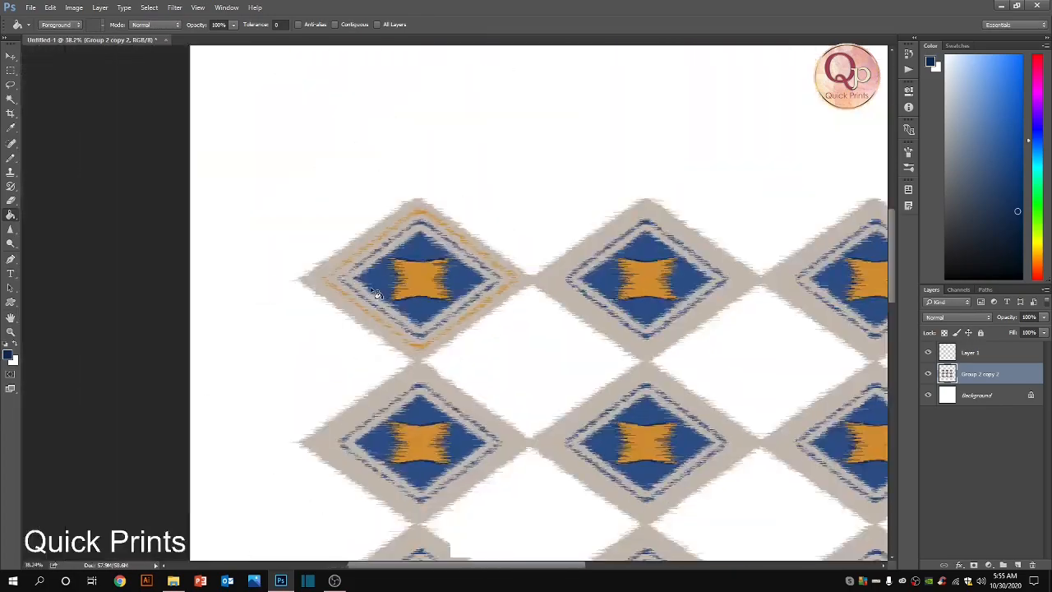
pyautogui.scroll(2, 493, 294)
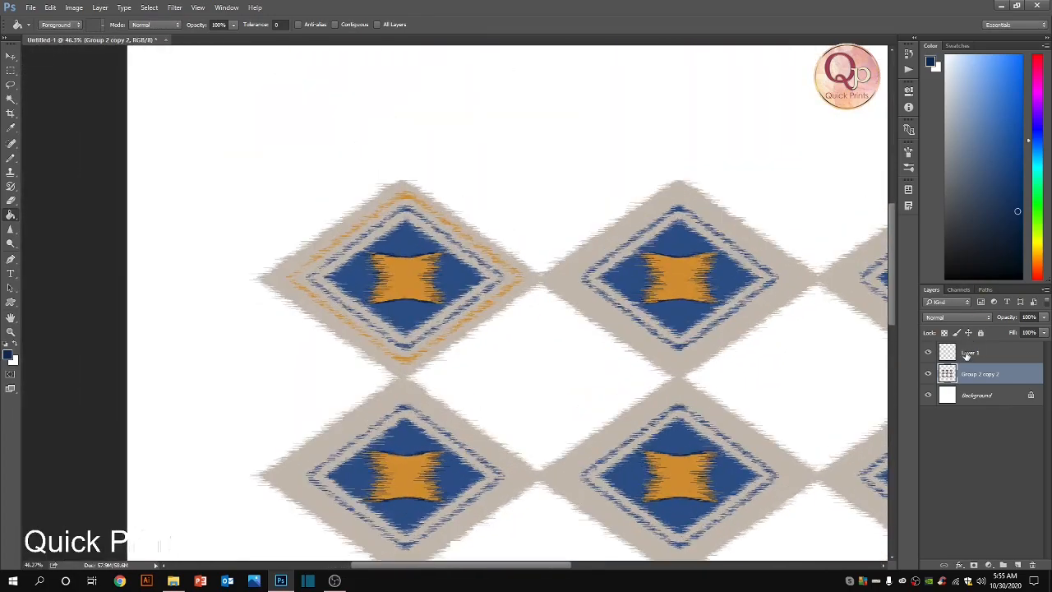
pyautogui.press('m')
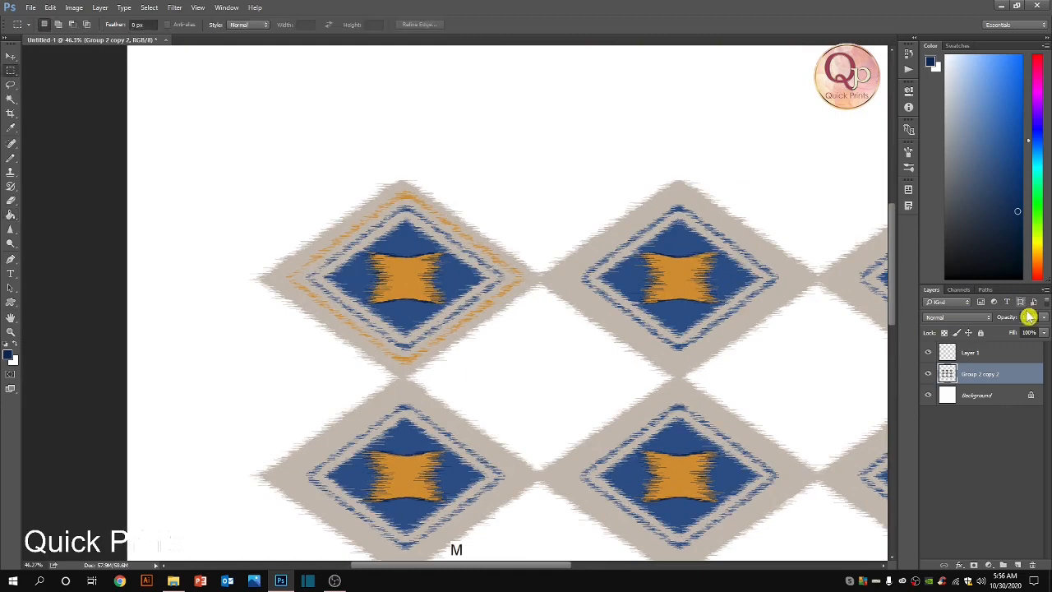
pyautogui.keyDown('ctrl'); pyautogui.click(1010, 352); pyautogui.keyUp('ctrl')
pyautogui.hotkey('ctrl', 'e')
# Step: Rotate the merged diamond pattern 90° clockwise with Free Transform
pyautogui.scroll(-4, 448, 262)
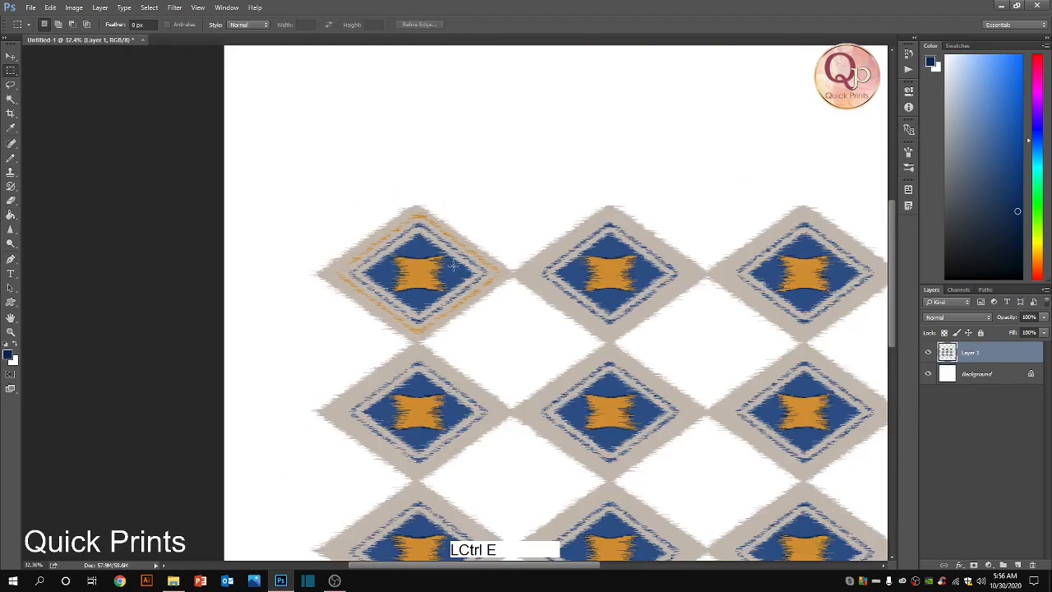
pyautogui.hotkey('ctrl', 't')
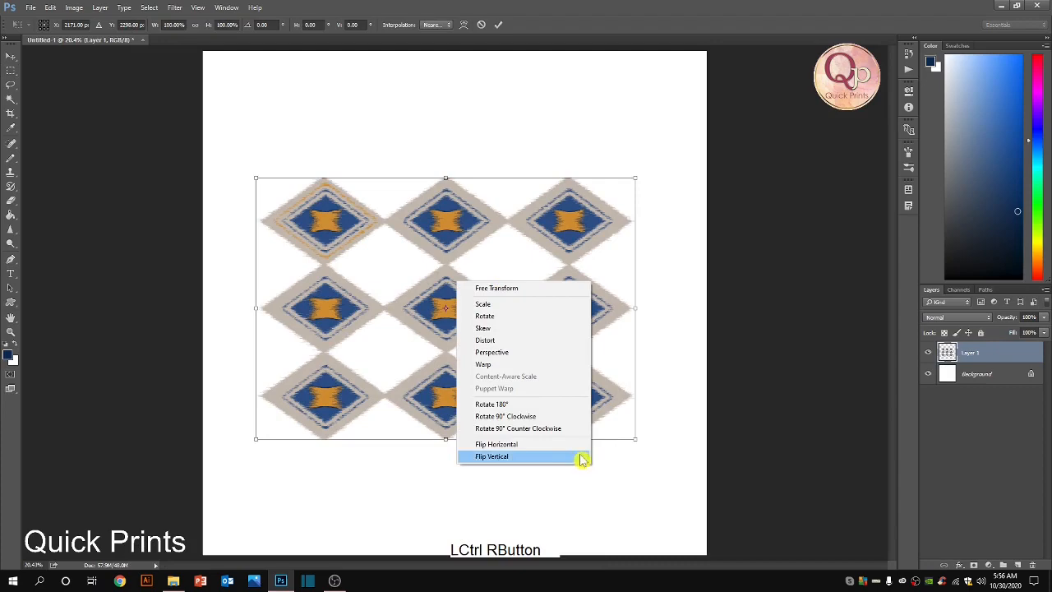
pyautogui.click(534, 417)
pyautogui.scroll(1, 469, 252)
pyautogui.doubleClick(469, 251)
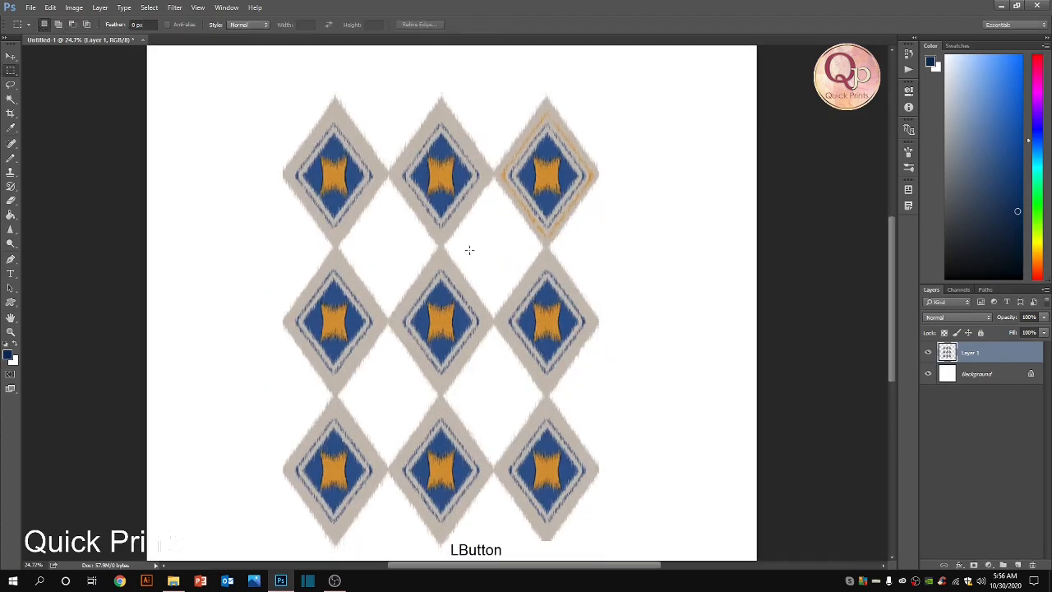
# Step: Select only the upper-right diamond with the orange outline, excluding the empty area around it from the marquee selection
pyautogui.scroll(4, 550, 141)
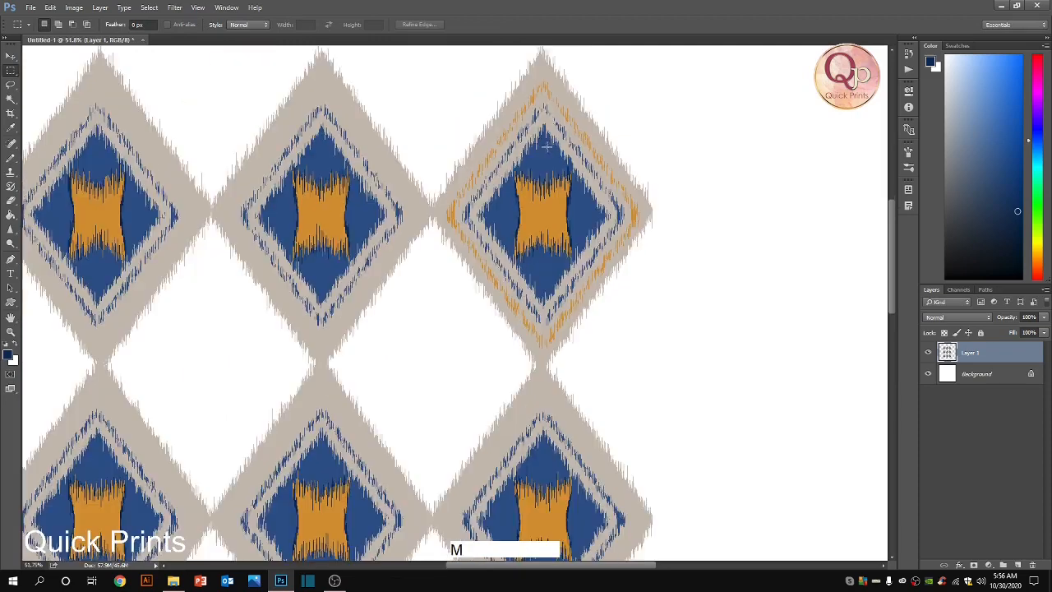
pyautogui.moveTo(545, 147); pyautogui.dragTo(511, 229)
pyautogui.moveTo(402, 74); pyautogui.dragTo(646, 440)
pyautogui.moveTo(584, 419); pyautogui.dragTo(592, 422)
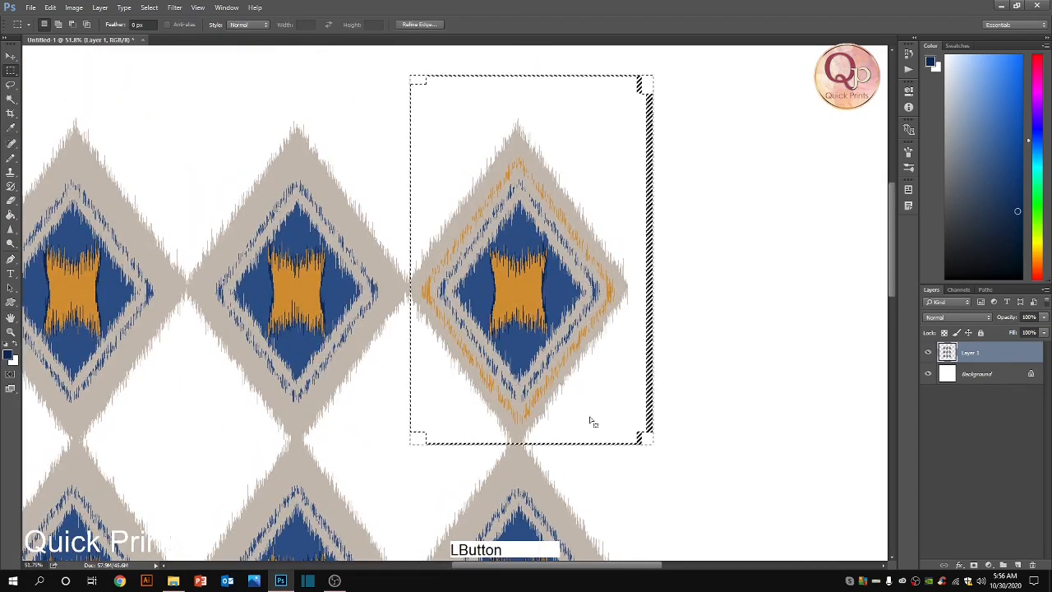
pyautogui.press('w')
pyautogui.keyDown('alt'); pyautogui.click(623, 408); pyautogui.keyUp('alt')
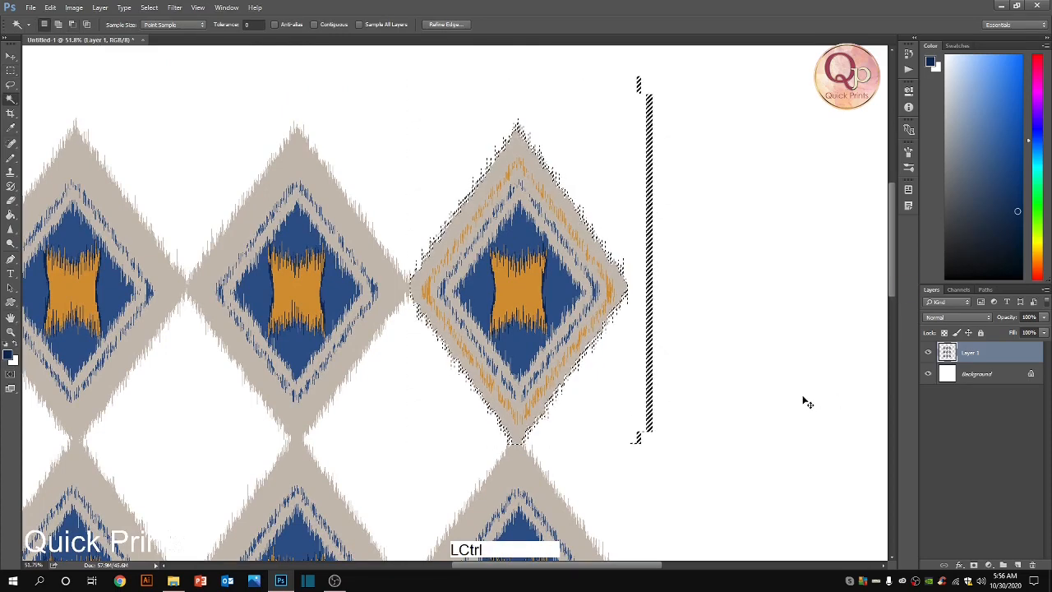
# Step: Copy the selected diamond to a new layer and place it over the middle diamond of the top row
pyautogui.hotkey('ctrl', 'c')
pyautogui.hotkey('ctrl', 'v')
pyautogui.hotkey('ctrl', 't')
pyautogui.moveTo(520, 349); pyautogui.dragTo(290, 352)
pyautogui.press('Return')
pyautogui.scroll(-3, 415, 277)
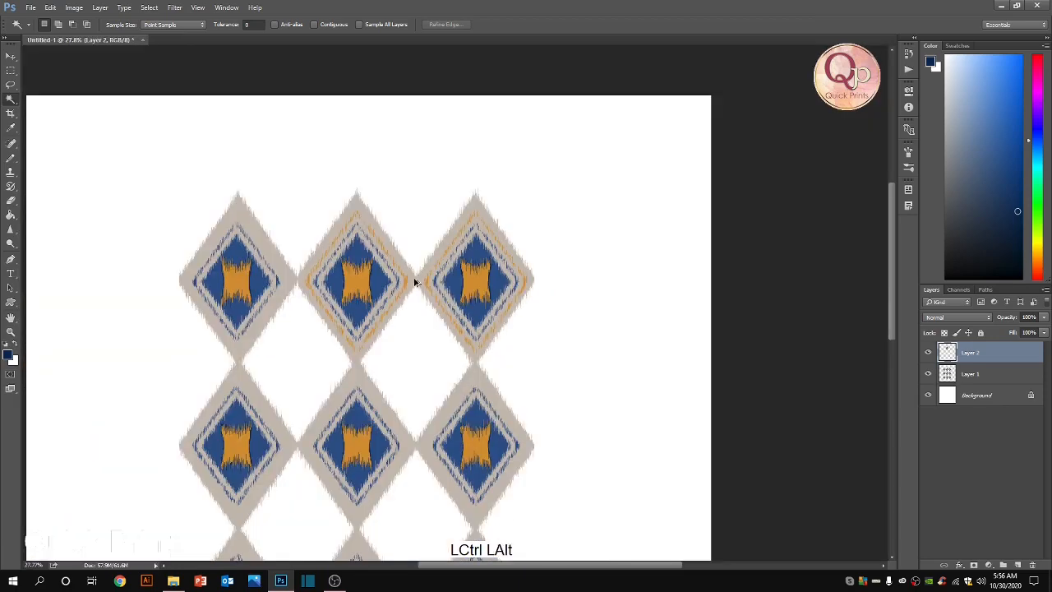
# Step: Duplicate the outlined diamond onto the left diamond of the top row and merge the two copied diamond layers
pyautogui.hotkey('ctrl', 'alt', 't')
pyautogui.moveTo(371, 282); pyautogui.dragTo(261, 295)
pyautogui.doubleClick(261, 297)
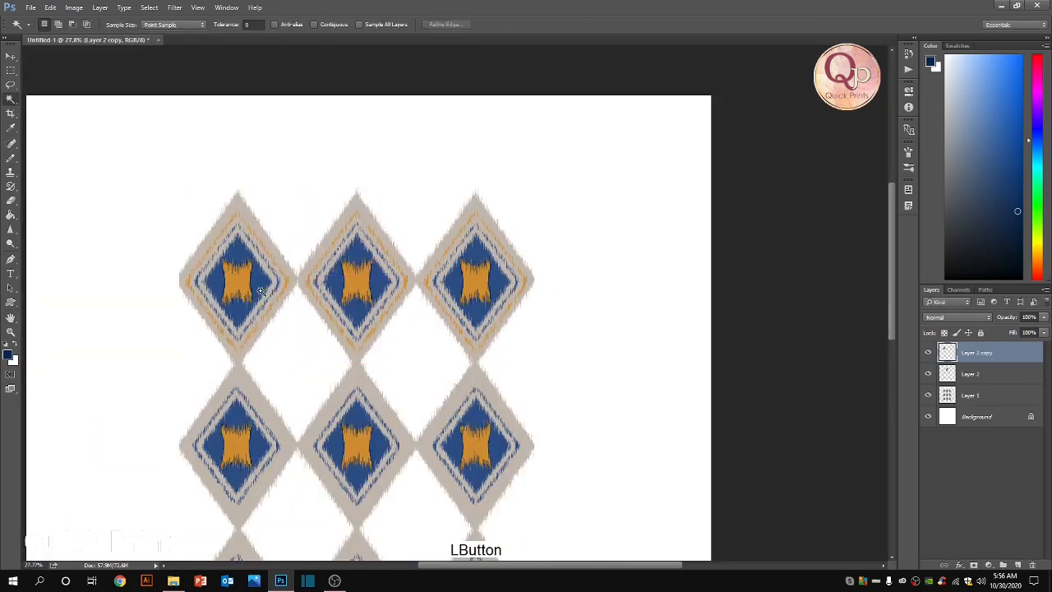
pyautogui.scroll(-6, 263, 283)
pyautogui.scroll(10, 263, 284)
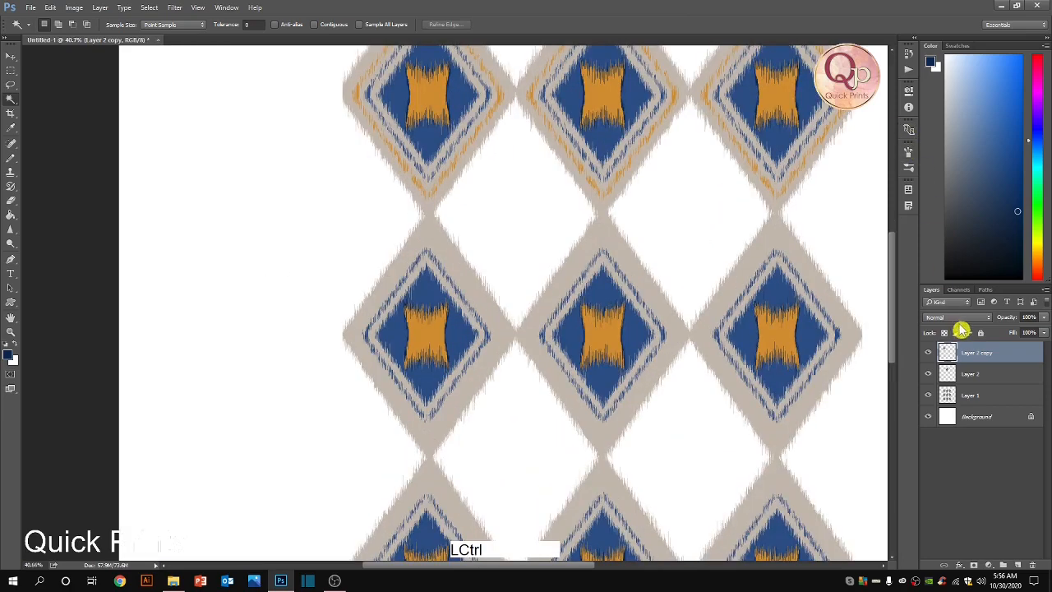
pyautogui.keyDown('ctrl'); pyautogui.click(986, 372); pyautogui.keyUp('ctrl')
pyautogui.hotkey('ctrl', 'e')
# Step: Duplicate the merged diamond pair onto the left and centre diamonds of the middle row, undoing the stray edits made after placing it
pyautogui.moveTo(567, 114); pyautogui.dragTo(656, 334)
pyautogui.hotkey('ctrl', 't')
pyautogui.doubleClick(601, 332)
pyautogui.moveTo(793, 331); pyautogui.dragTo(809, 331)
pyautogui.hotkey('ctrl', 'alt', 'z')
pyautogui.hotkey('ctrl', 'alt', 'z')
pyautogui.scroll(-2, 502, 276)
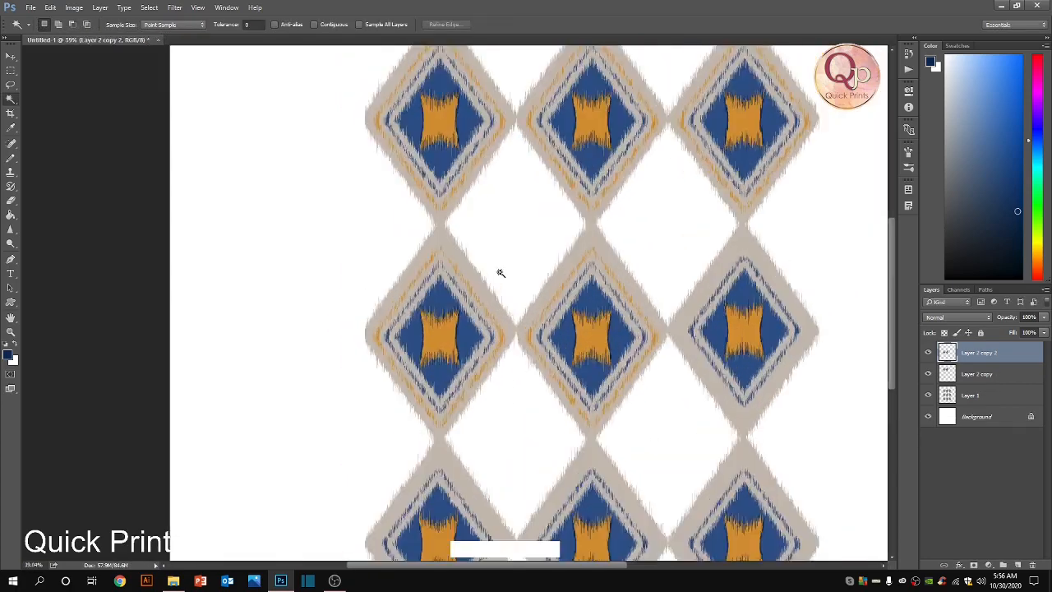
pyautogui.scroll(3, 502, 276)
# Step: Save a layered TIFF copy named Untitled-1 copy with LZW compression in the desktop's SELECTIVE COLORS folder
pyautogui.hotkey('ctrl', 'alt', 's')
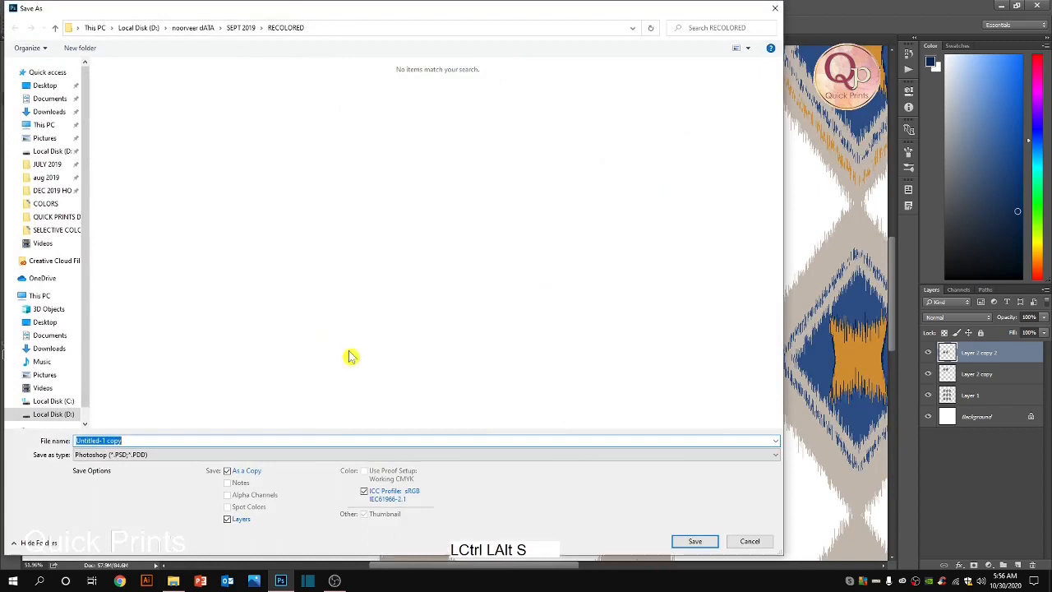
pyautogui.click(136, 453)
pyautogui.click(128, 444)
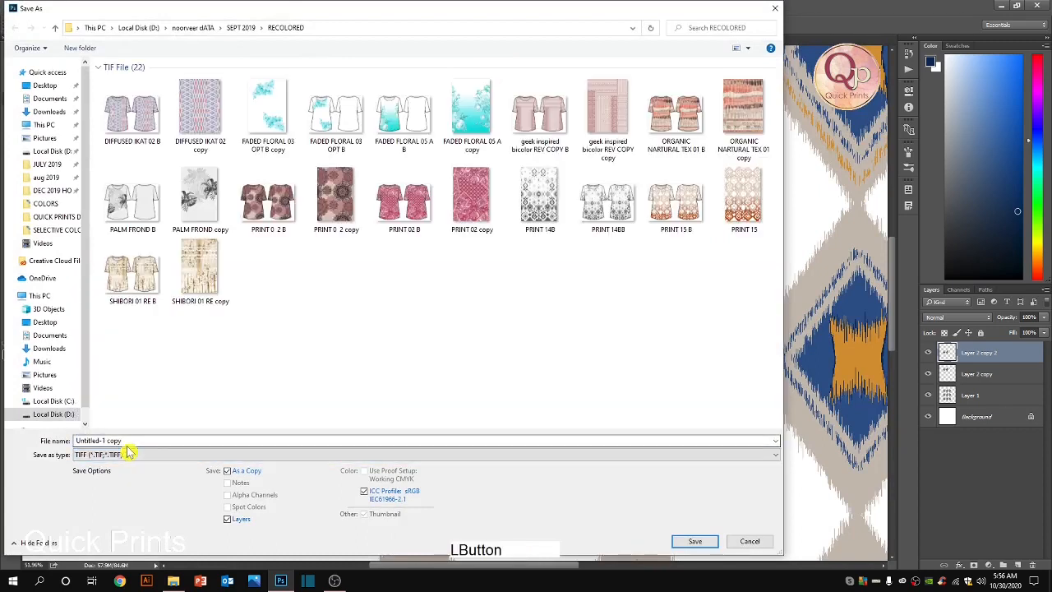
pyautogui.click(82, 88)
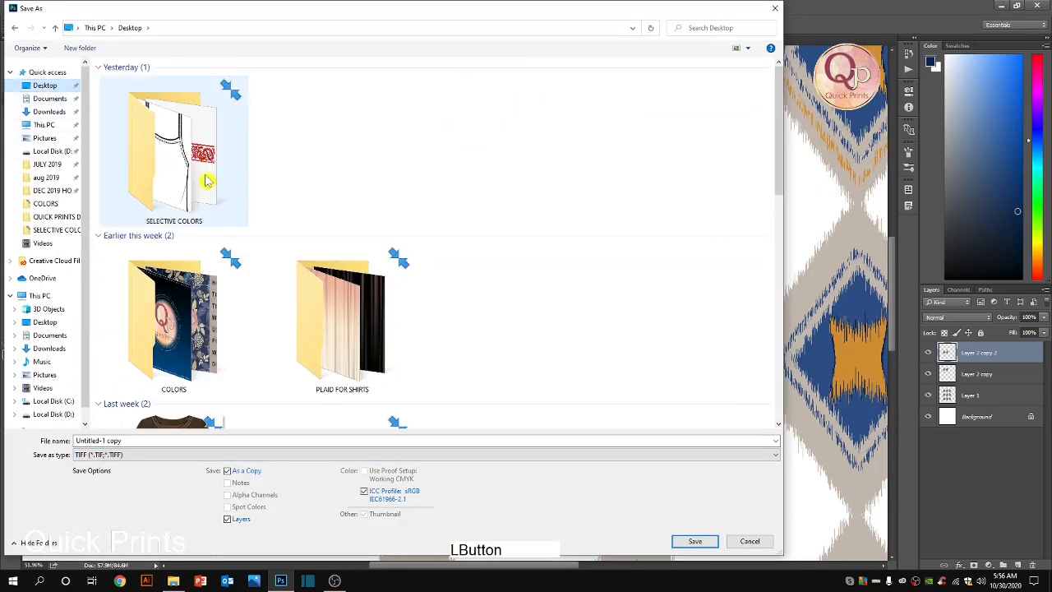
pyautogui.doubleClick(172, 152)
pyautogui.click(692, 543)
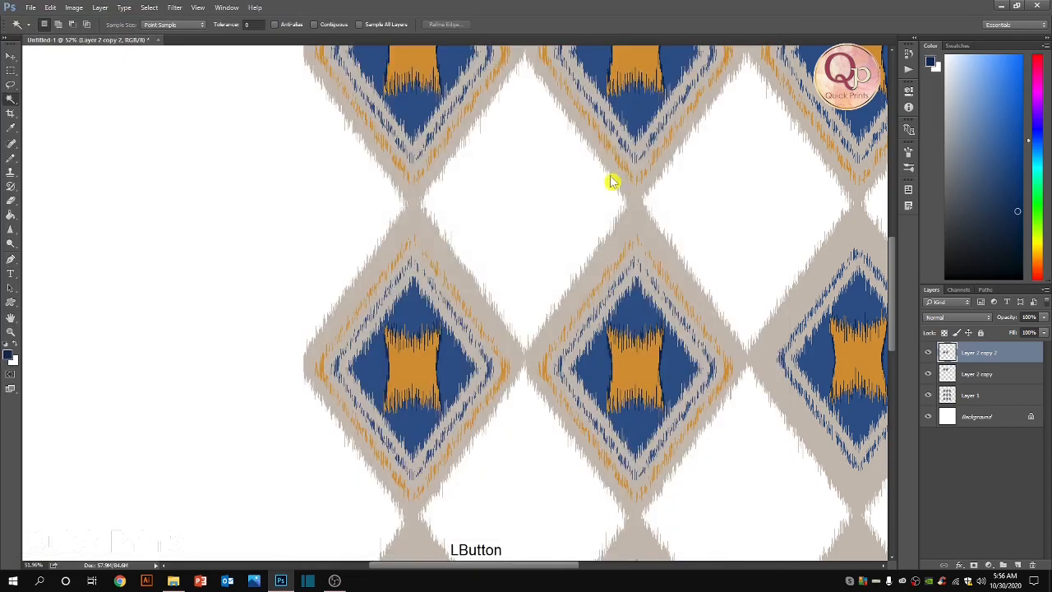
pyautogui.click(654, 164)
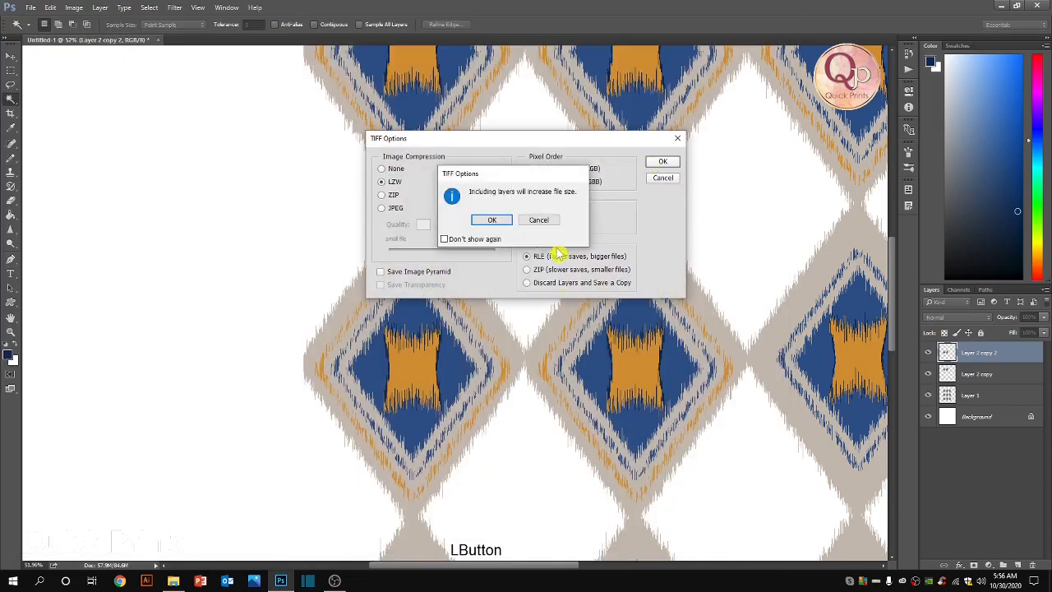
pyautogui.click(482, 219)
pyautogui.scroll(-2, 254, 264)
pyautogui.scroll(-3, 253, 265)
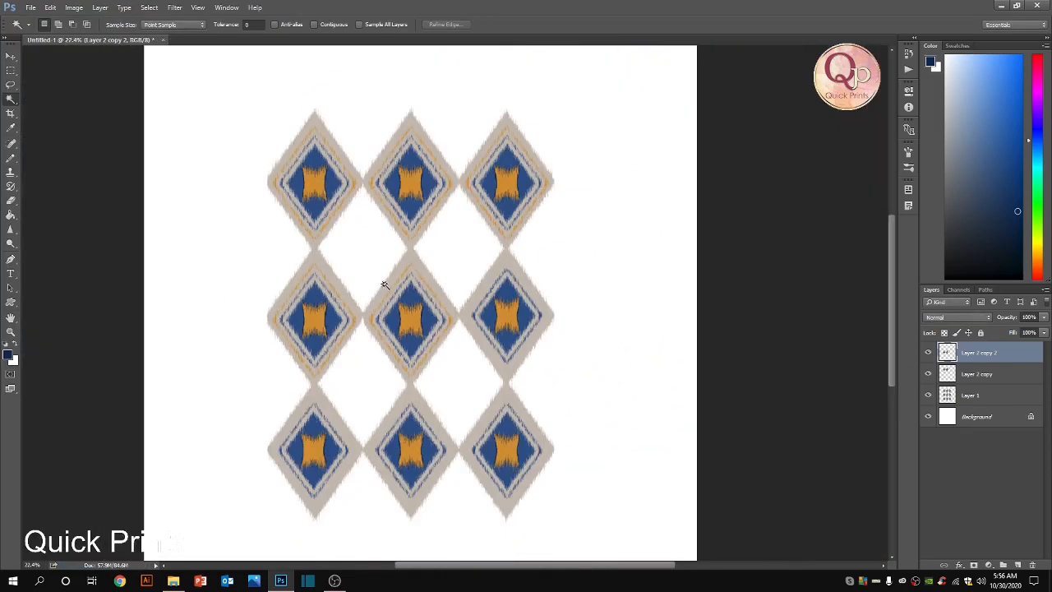
pyautogui.scroll(1, 419, 284)
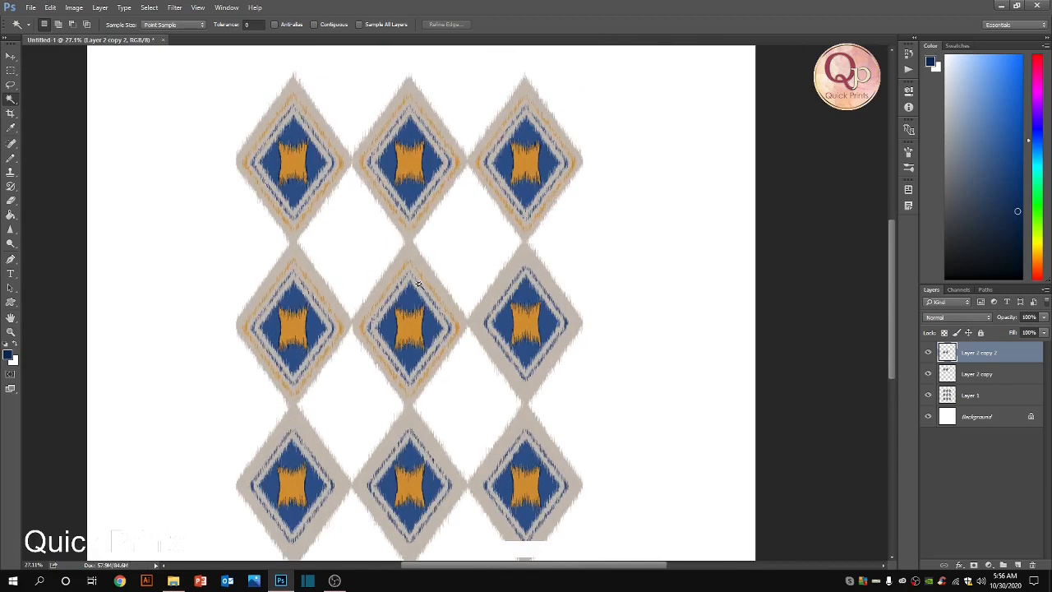